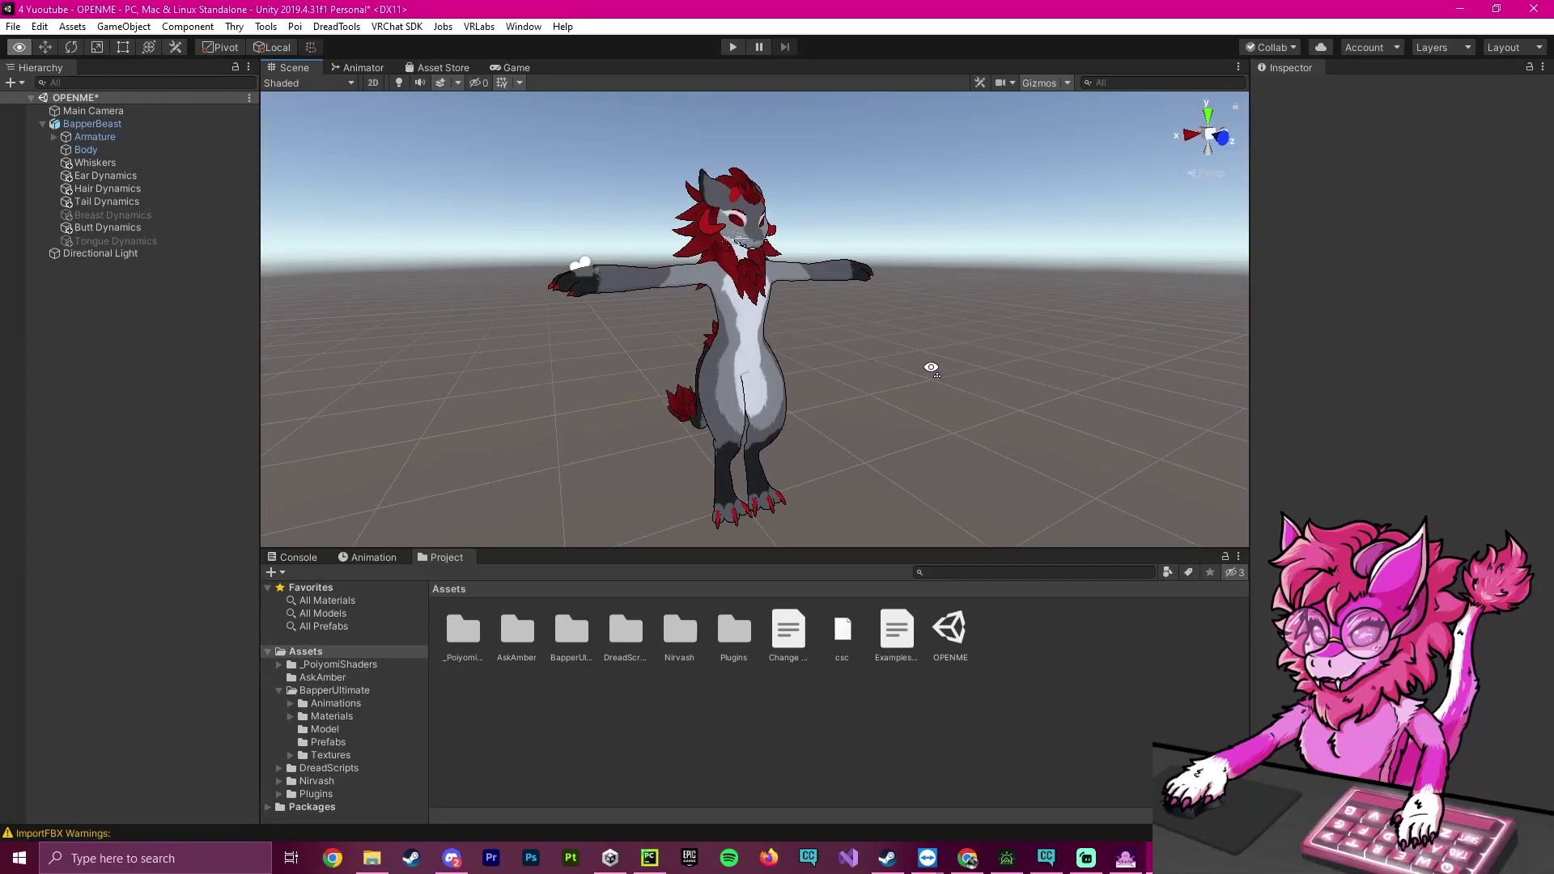
key(w)
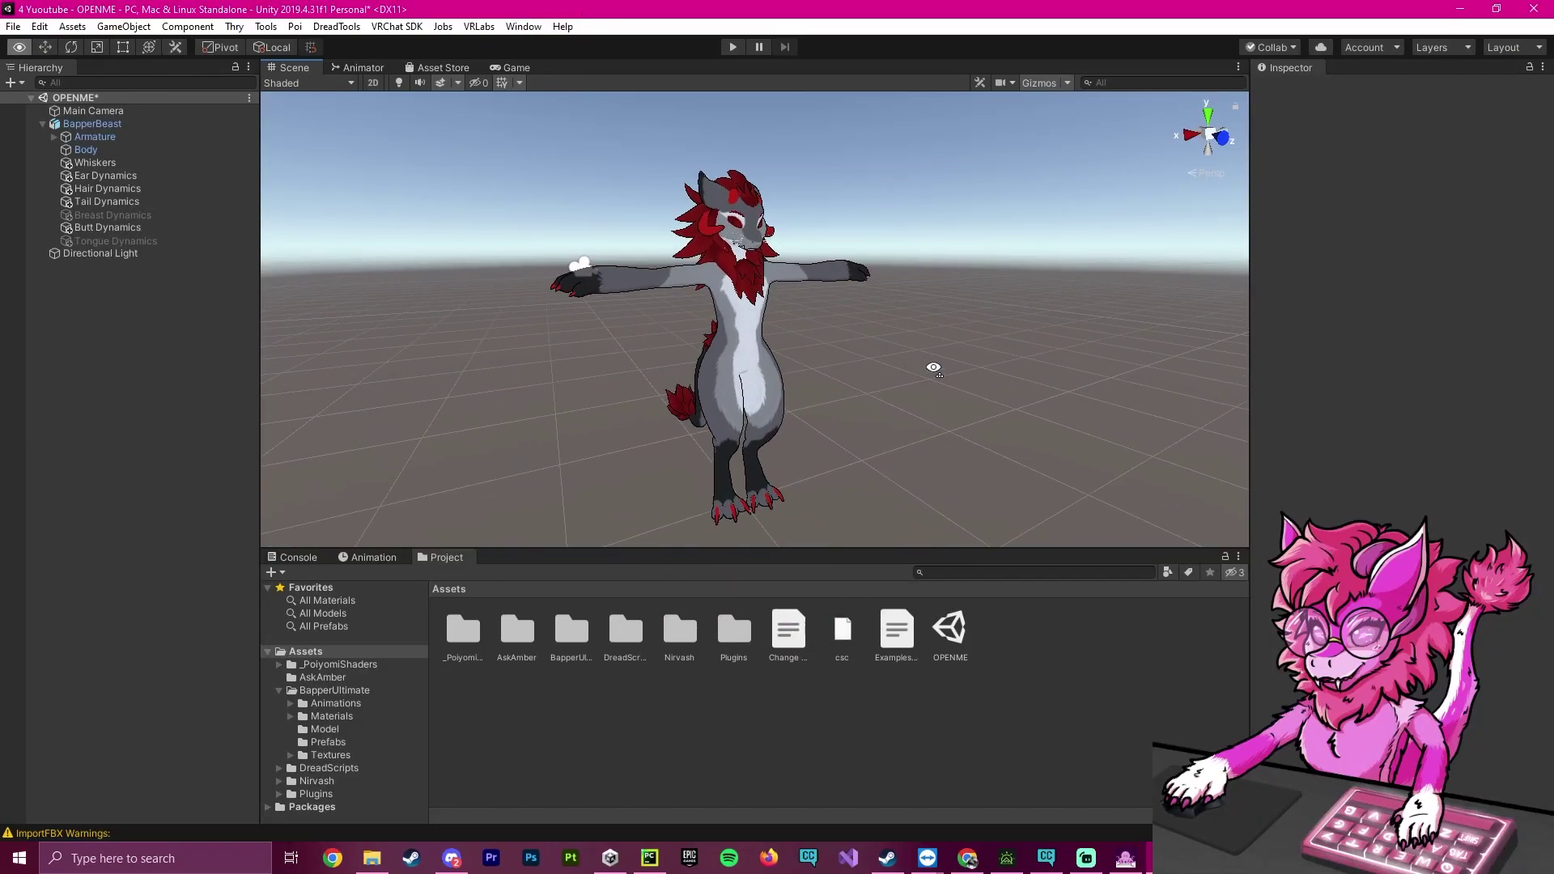
key(s)
alt+drag(930, 368, 967, 353)
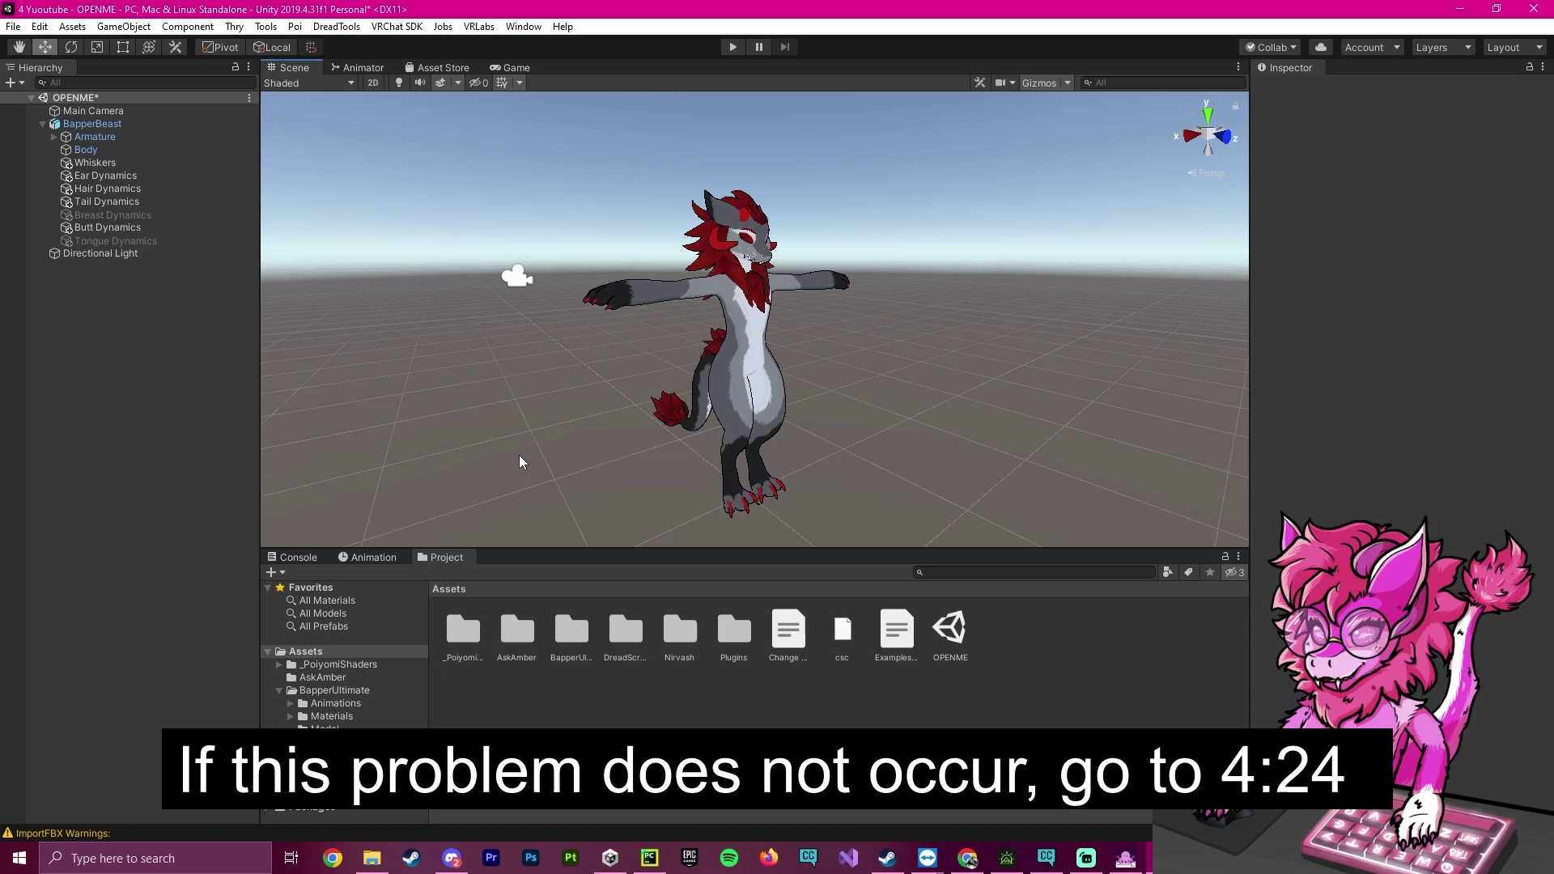
Examine the Body object of the BapperBeast avatar and the materials assigned in its Skinned Mesh Renderer.
click(91, 151)
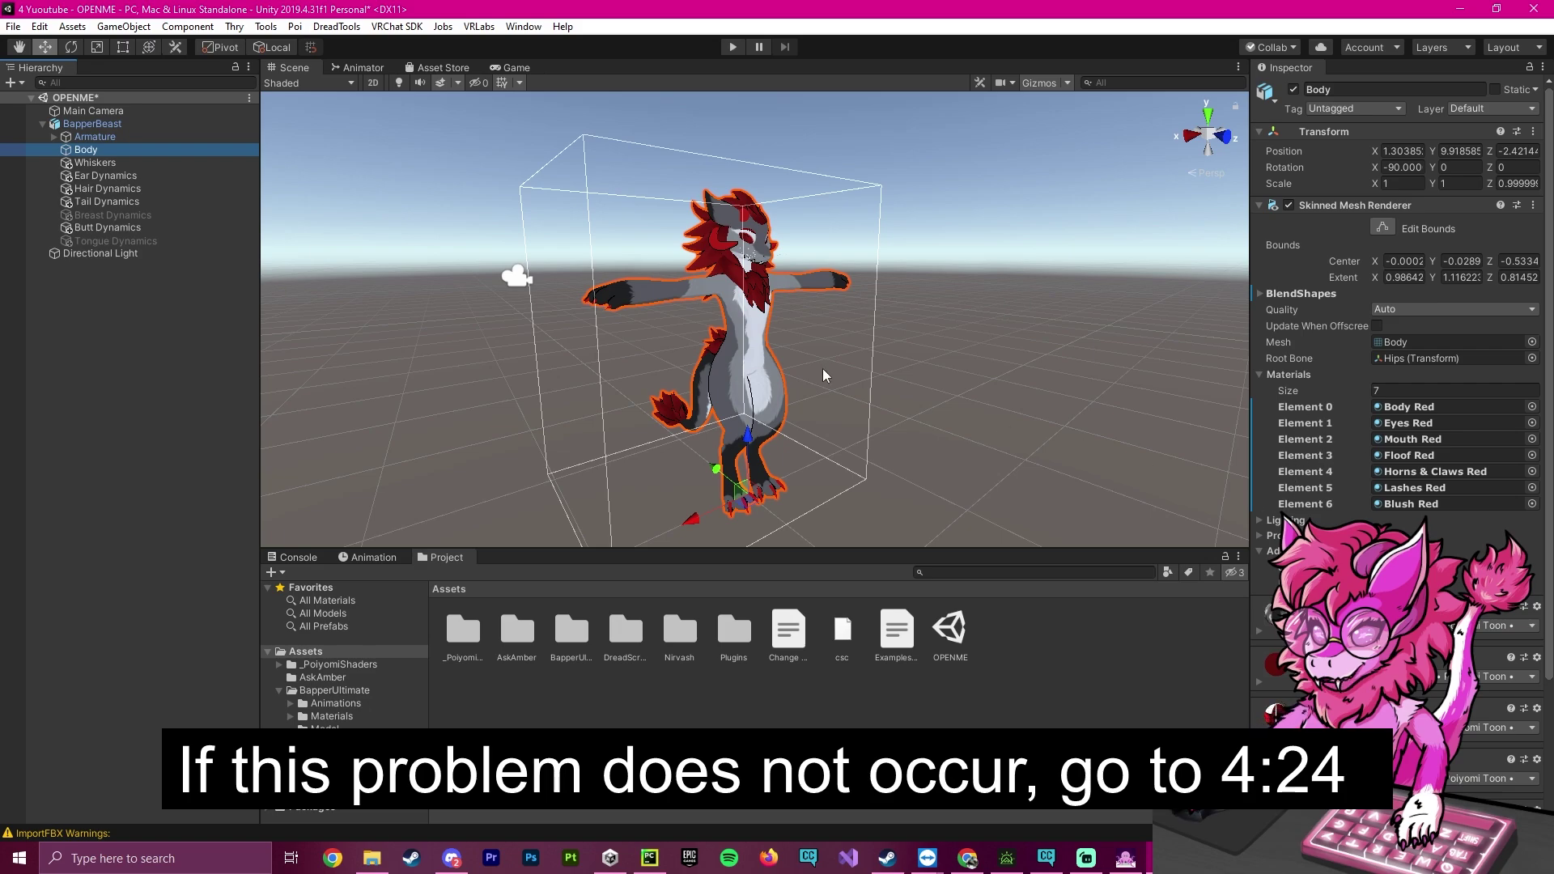
alt+drag(916, 374, 897, 293)
click(970, 350)
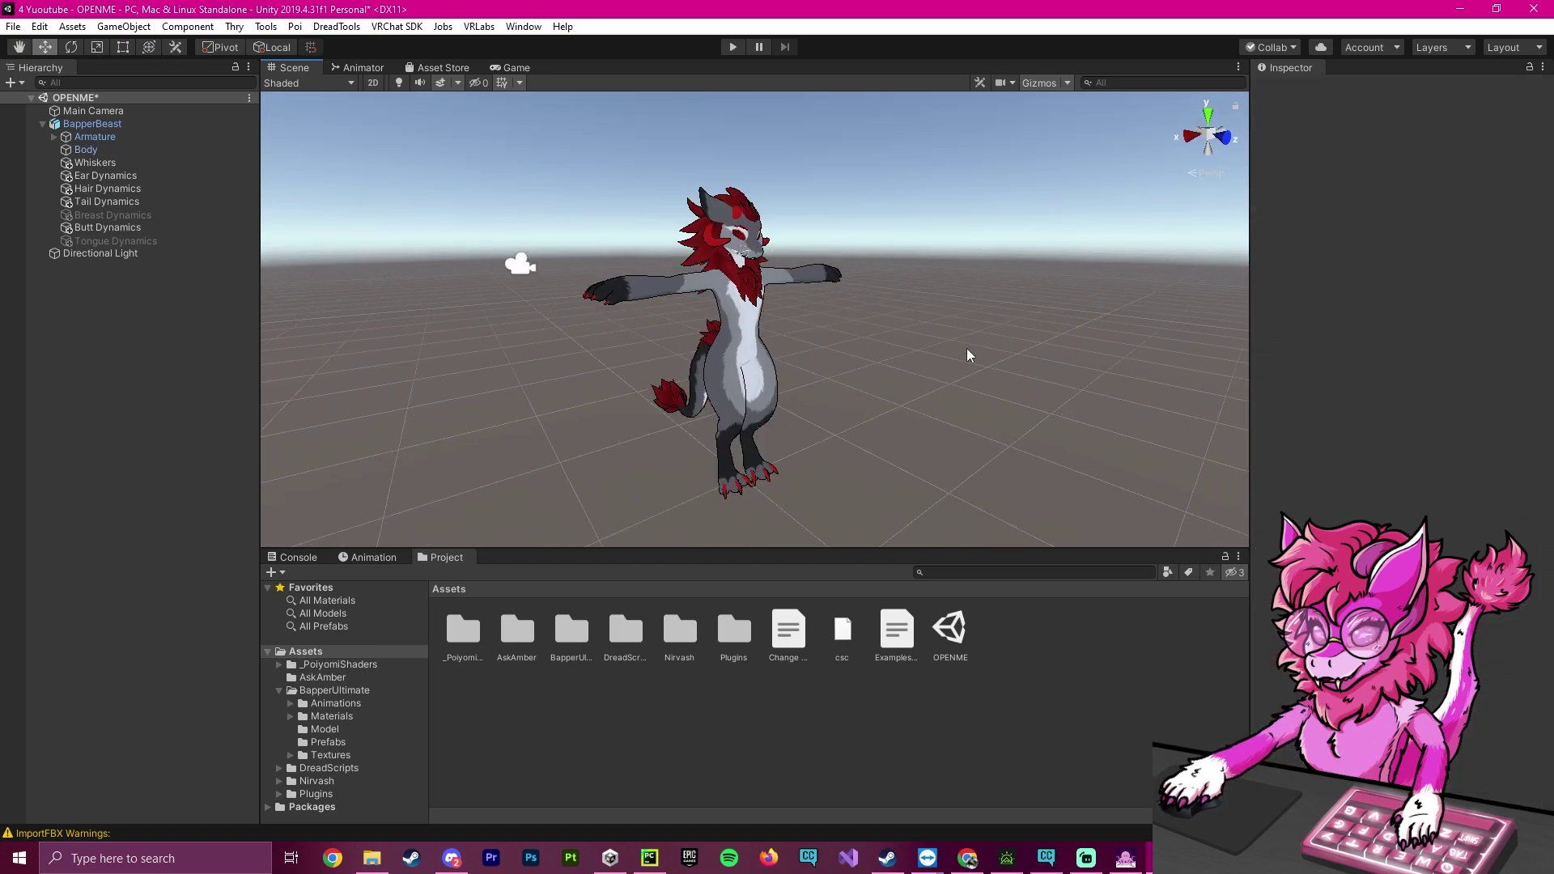
click(87, 152)
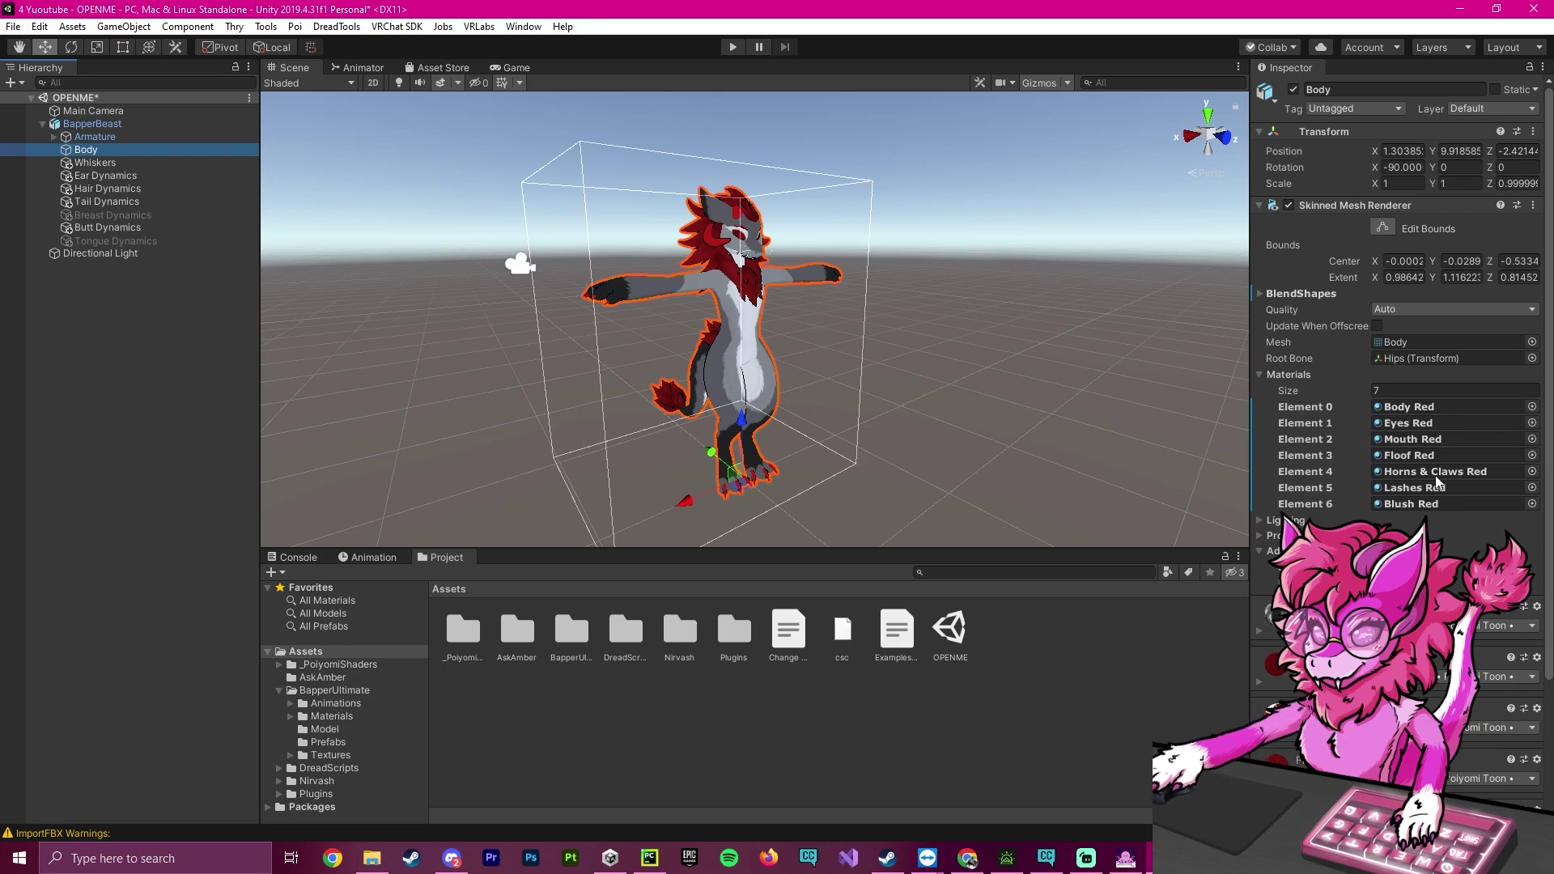
alt+drag(1012, 337, 1002, 372)
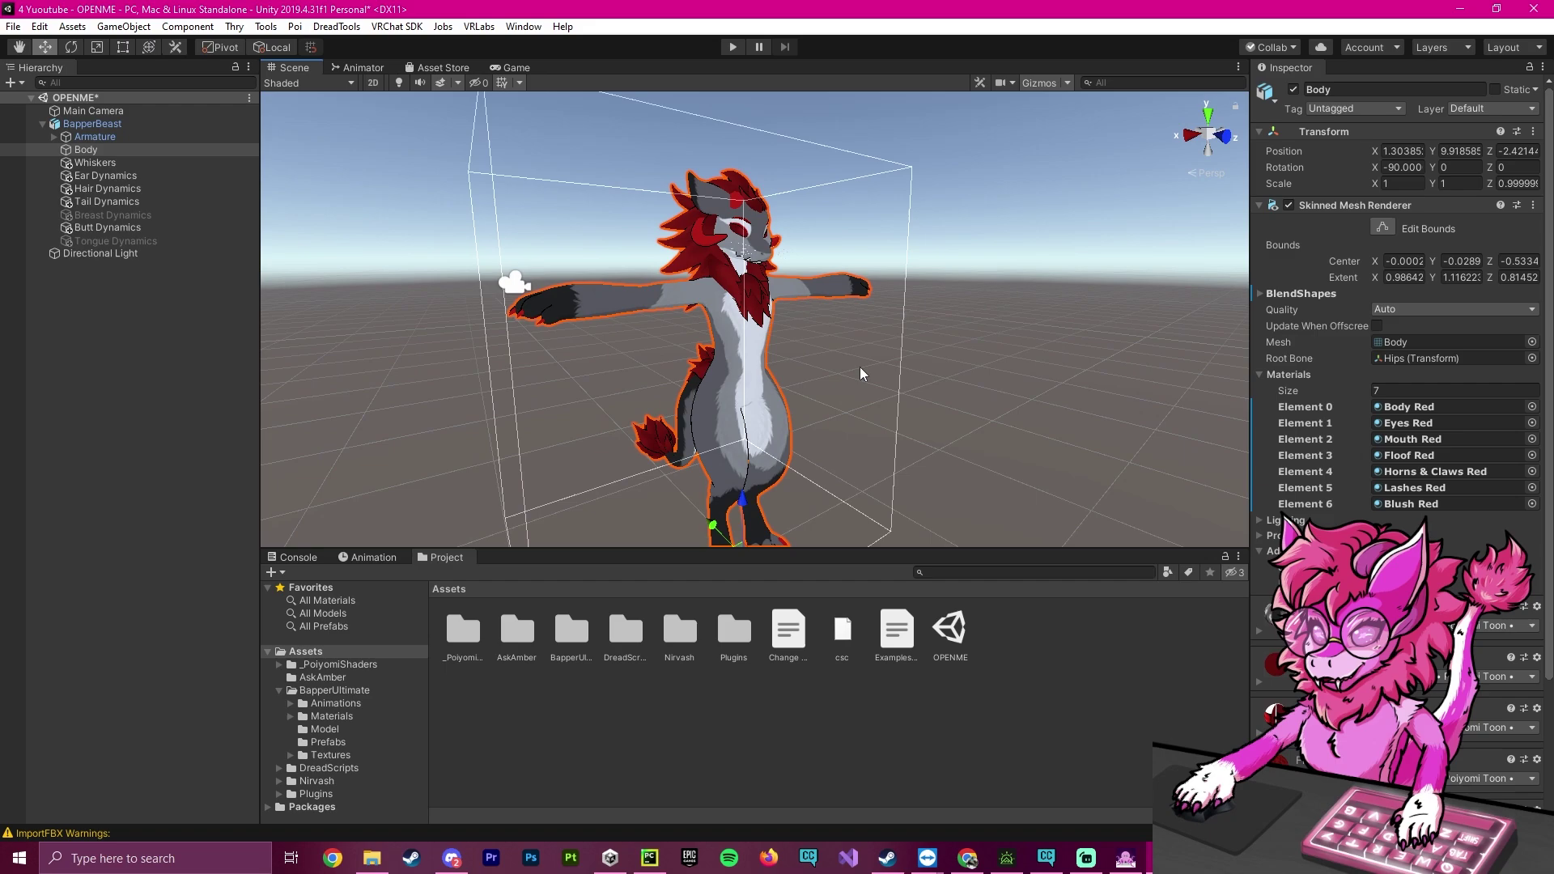
alt+drag(863, 374, 1006, 382)
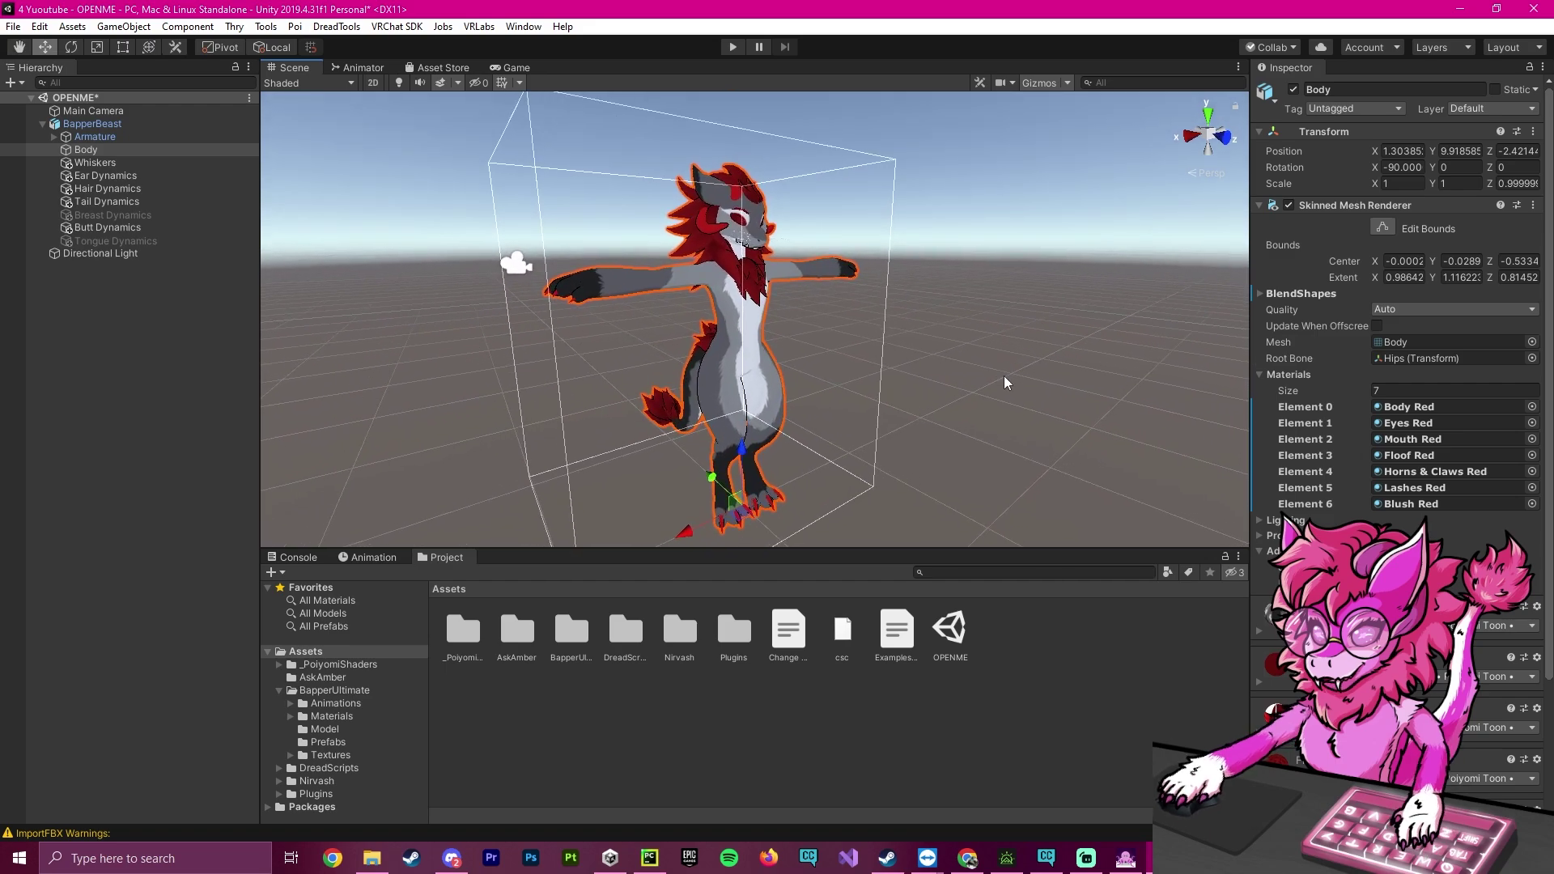
Locate the source model file of the Body object's mesh in the project assets.
click(89, 123)
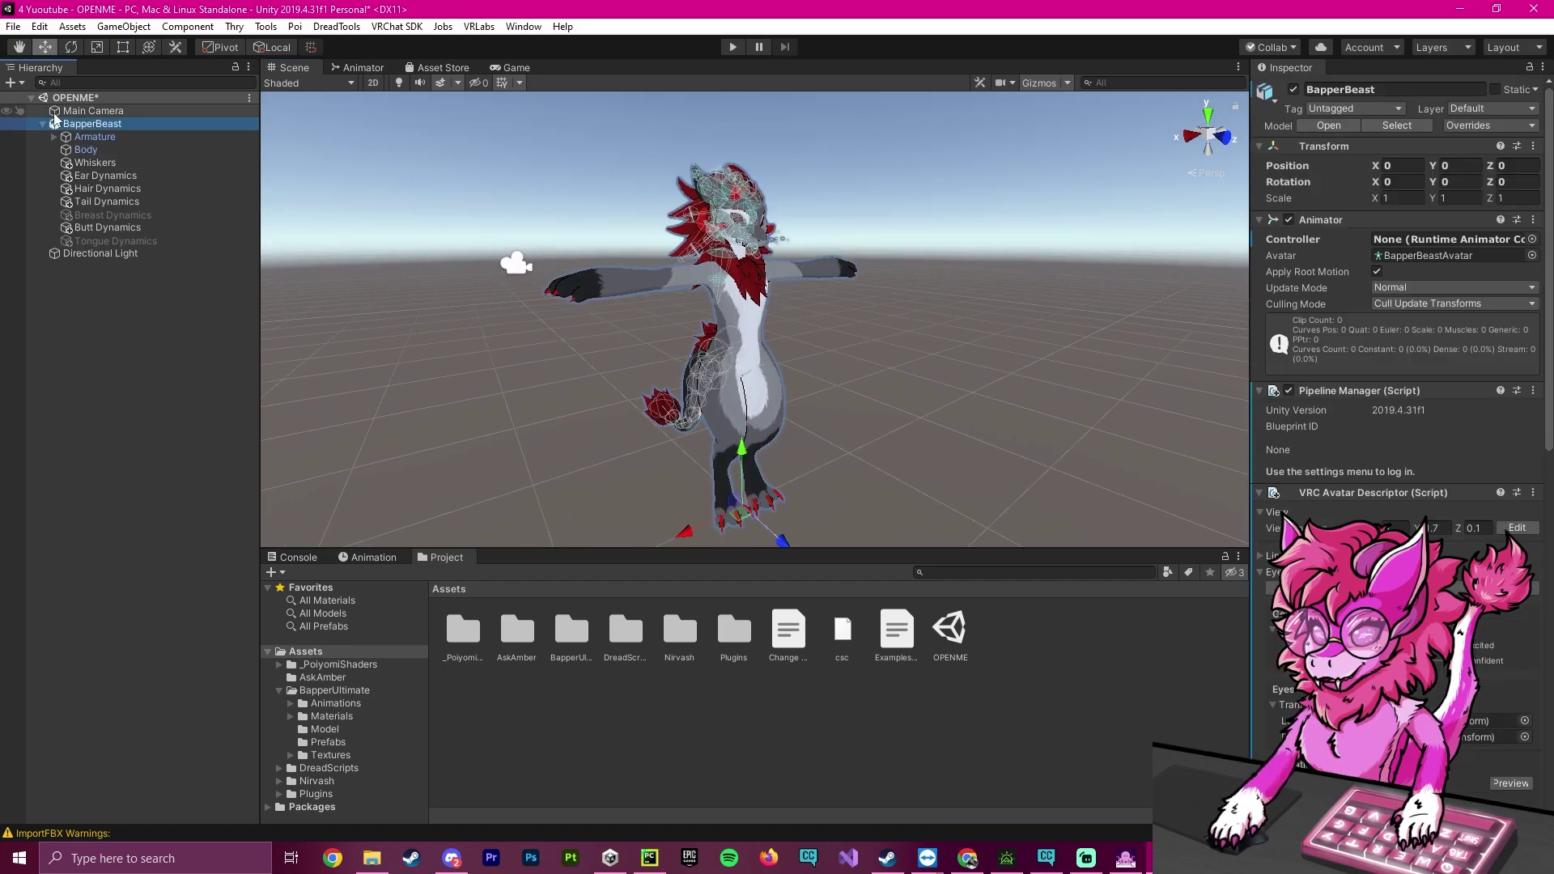
click(81, 151)
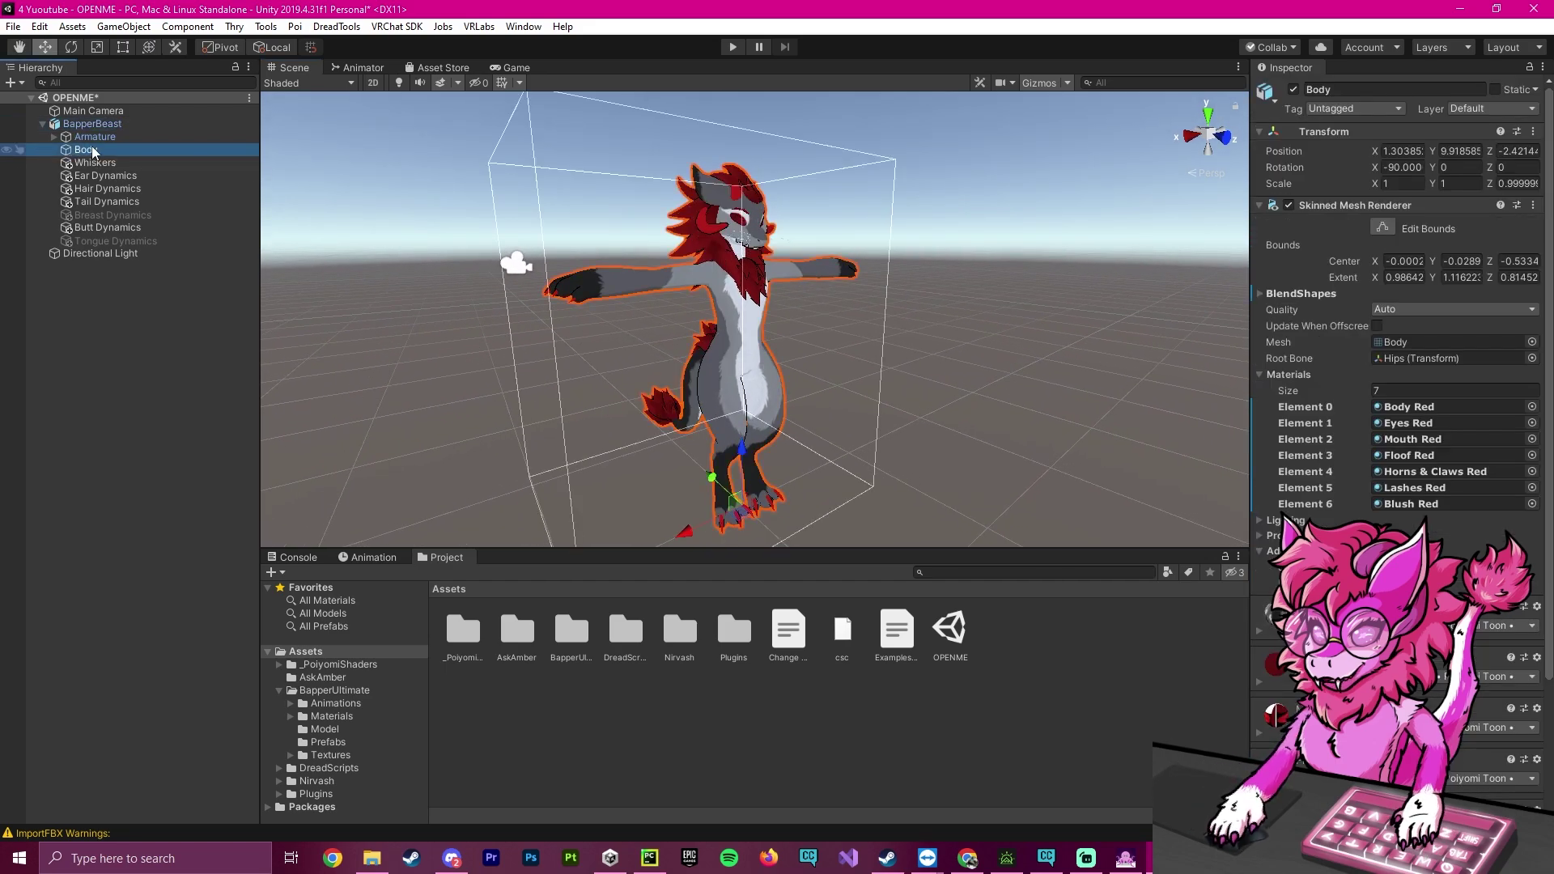
click(1400, 343)
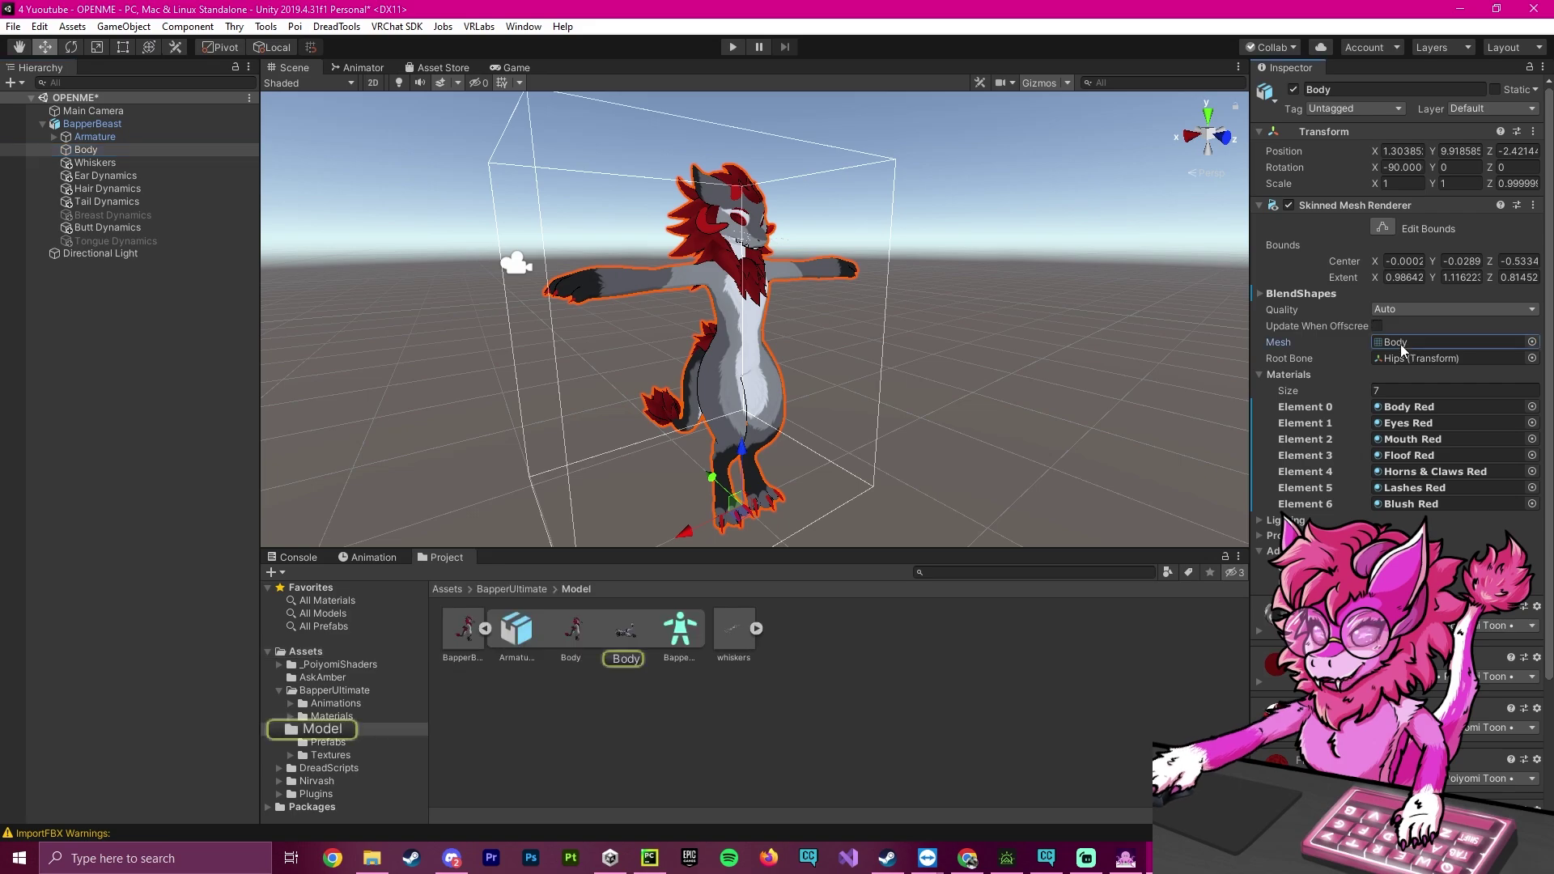
click(485, 629)
click(460, 631)
Show the BapperBeast model file in File Explorer, copy its folder path and close the window.
right_click(455, 630)
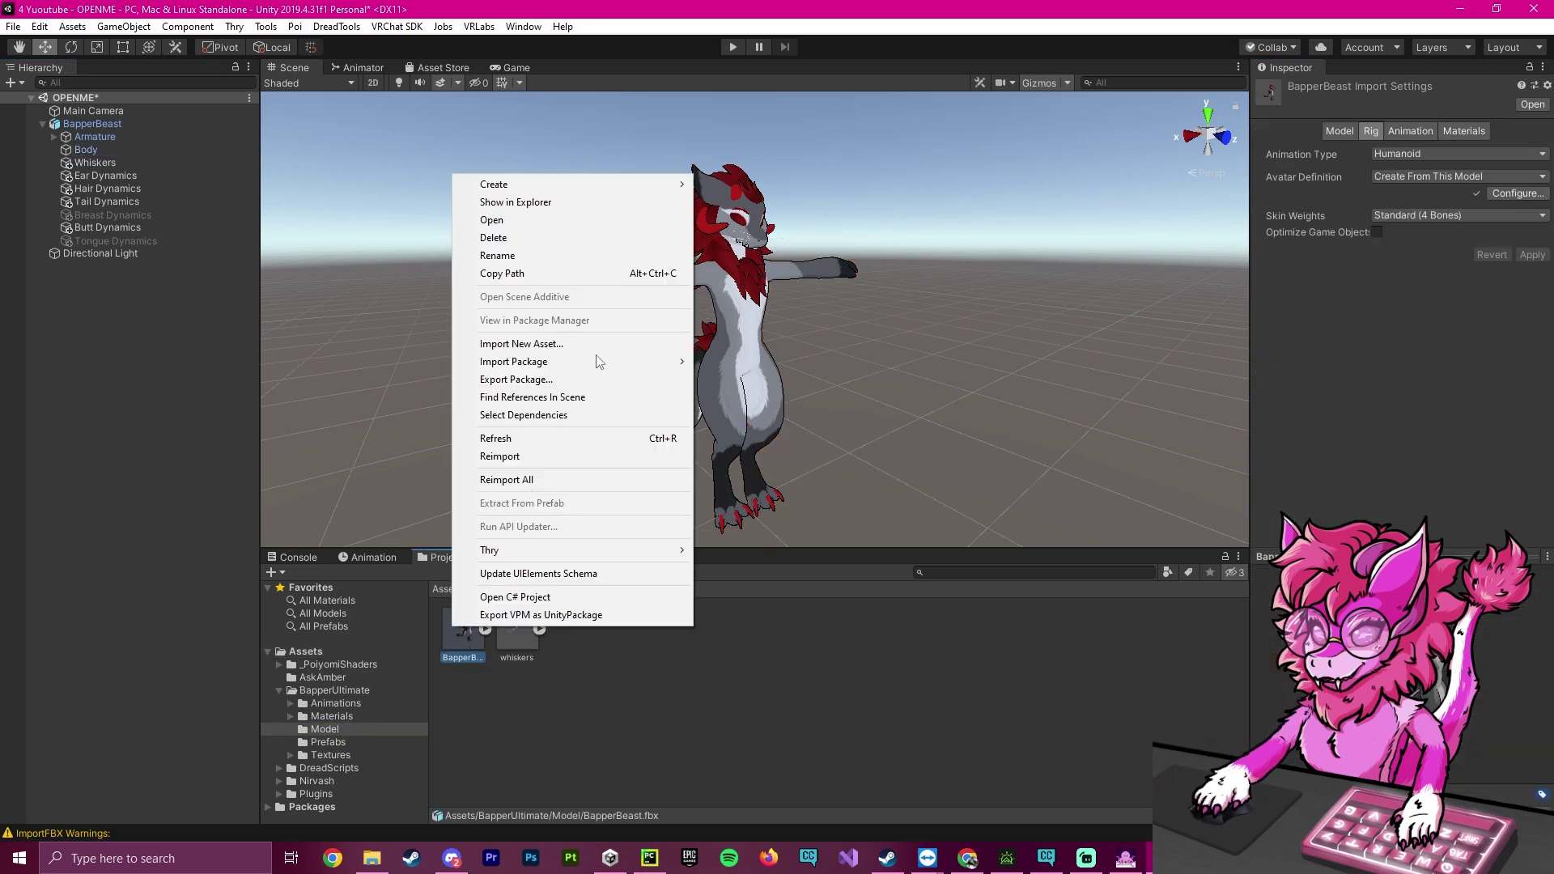
click(533, 204)
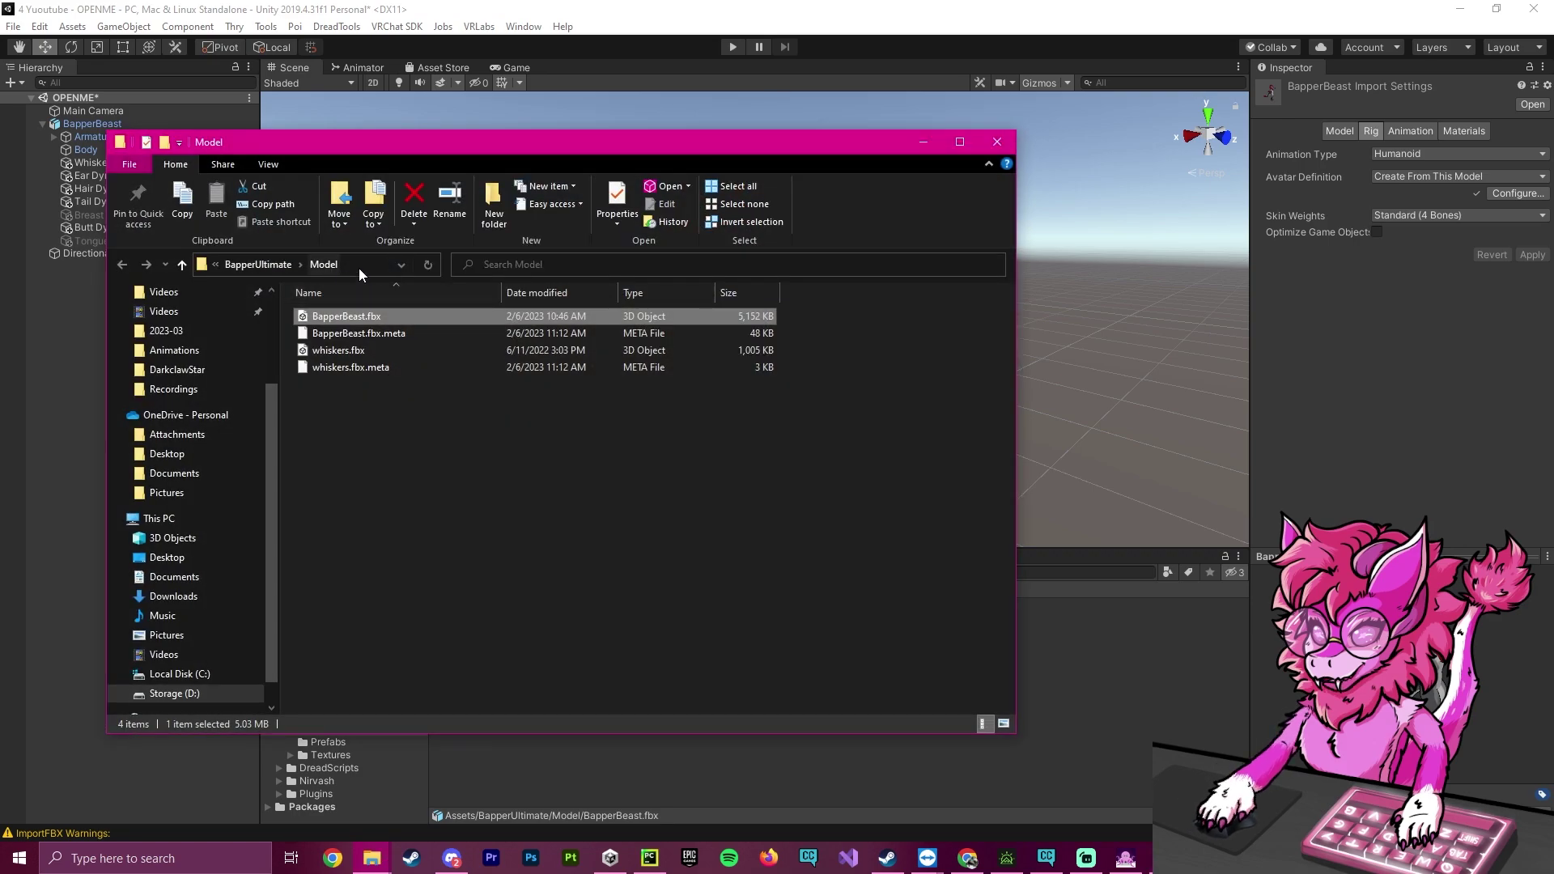
click(358, 268)
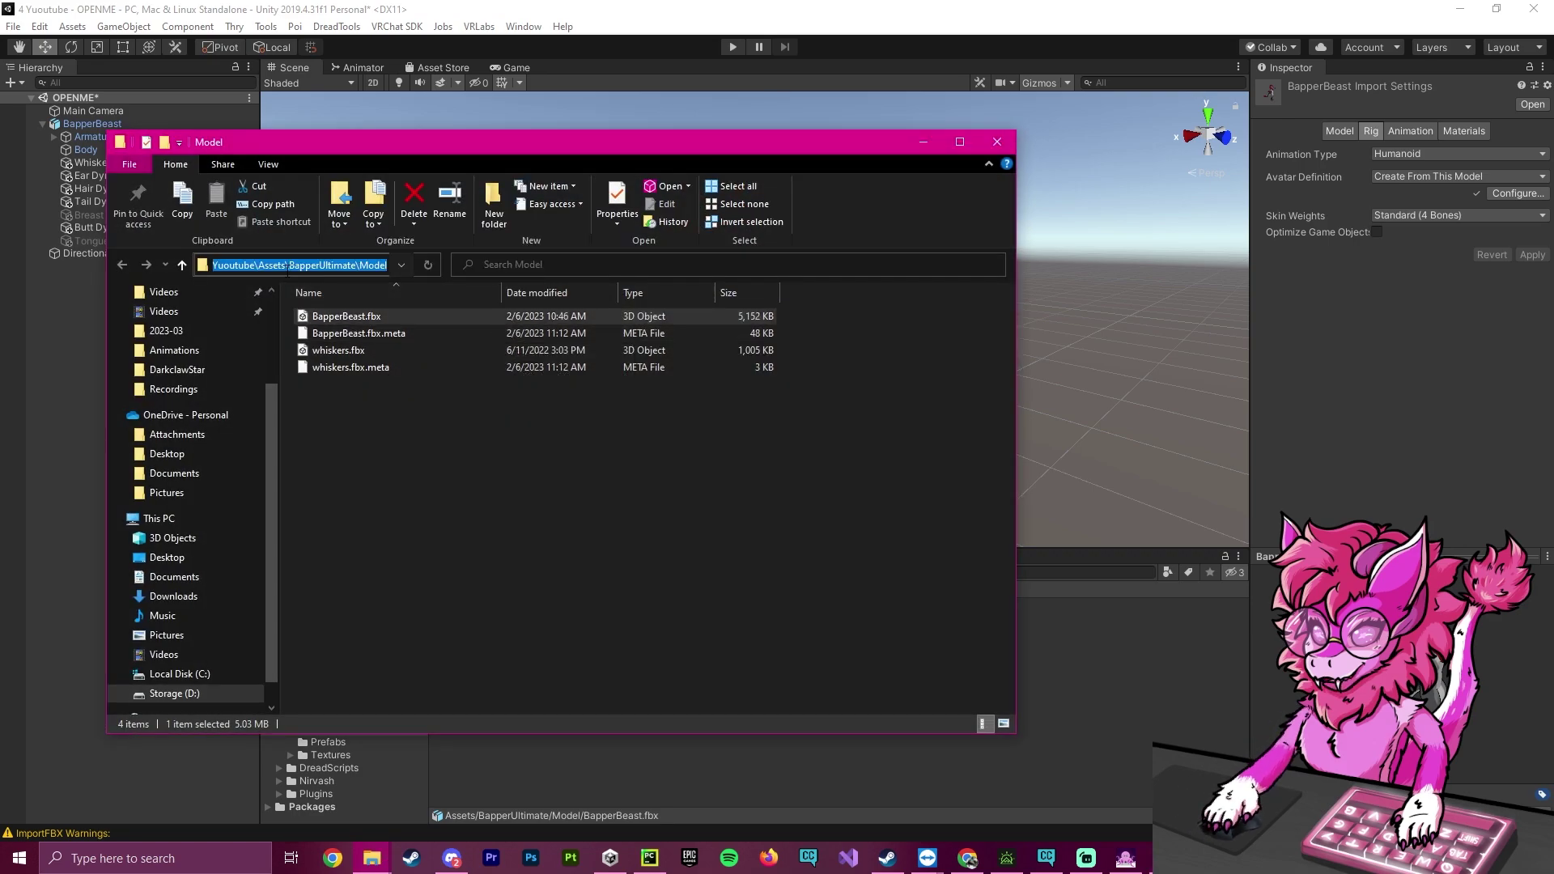
click(997, 143)
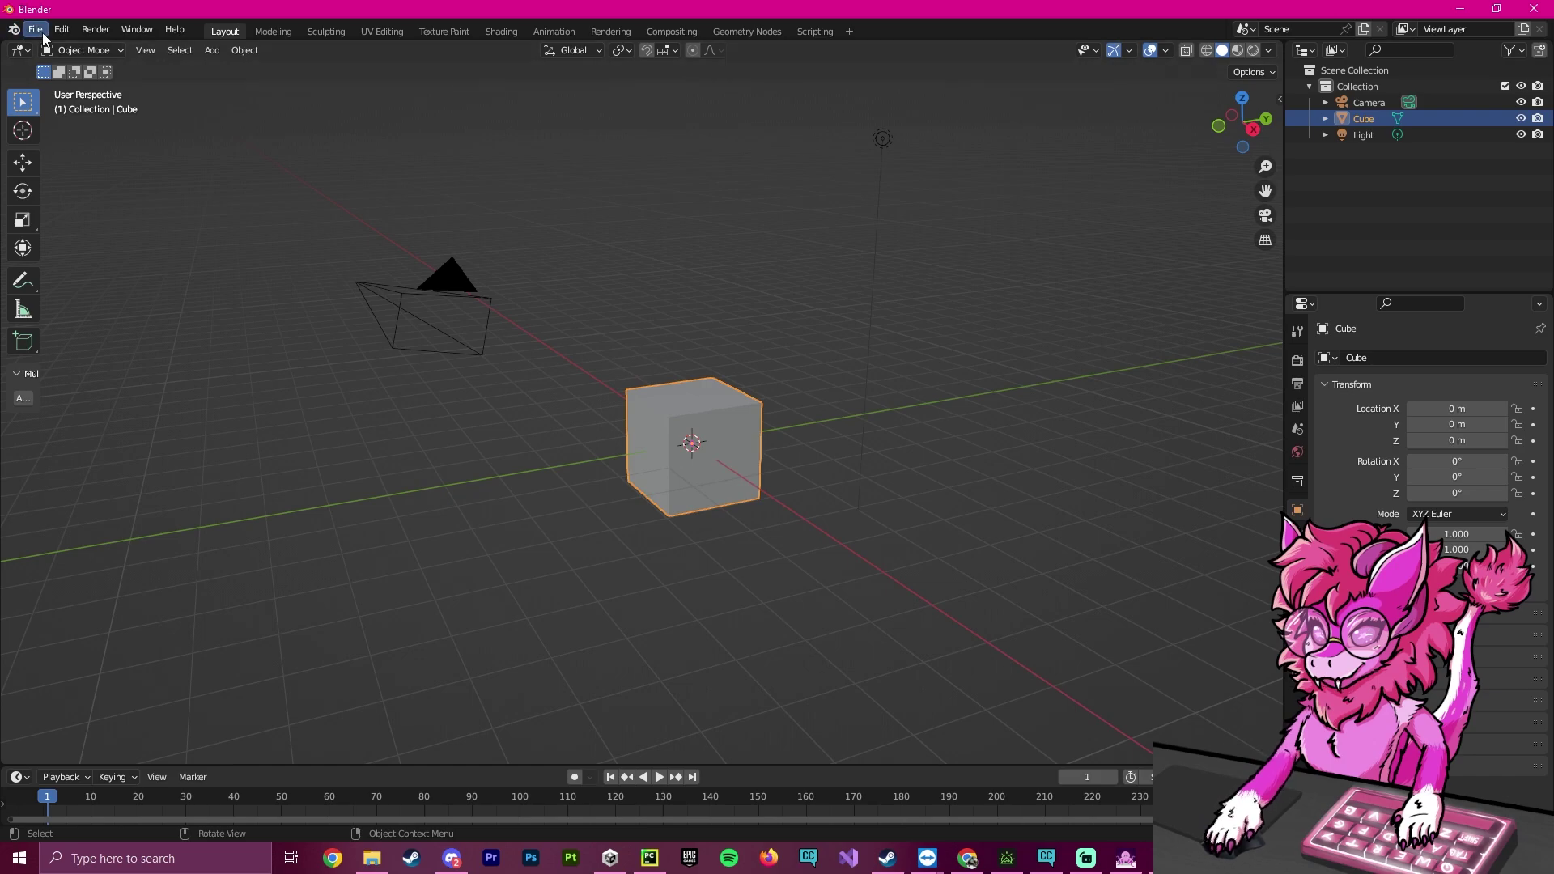
In Blender, import BapperBeast.fbx from D:\AllUnityProjects\4 Yuoutube\Assets\BapperUltimate\Model with the default FBX options.
click(35, 30)
mouse_move(92, 245)
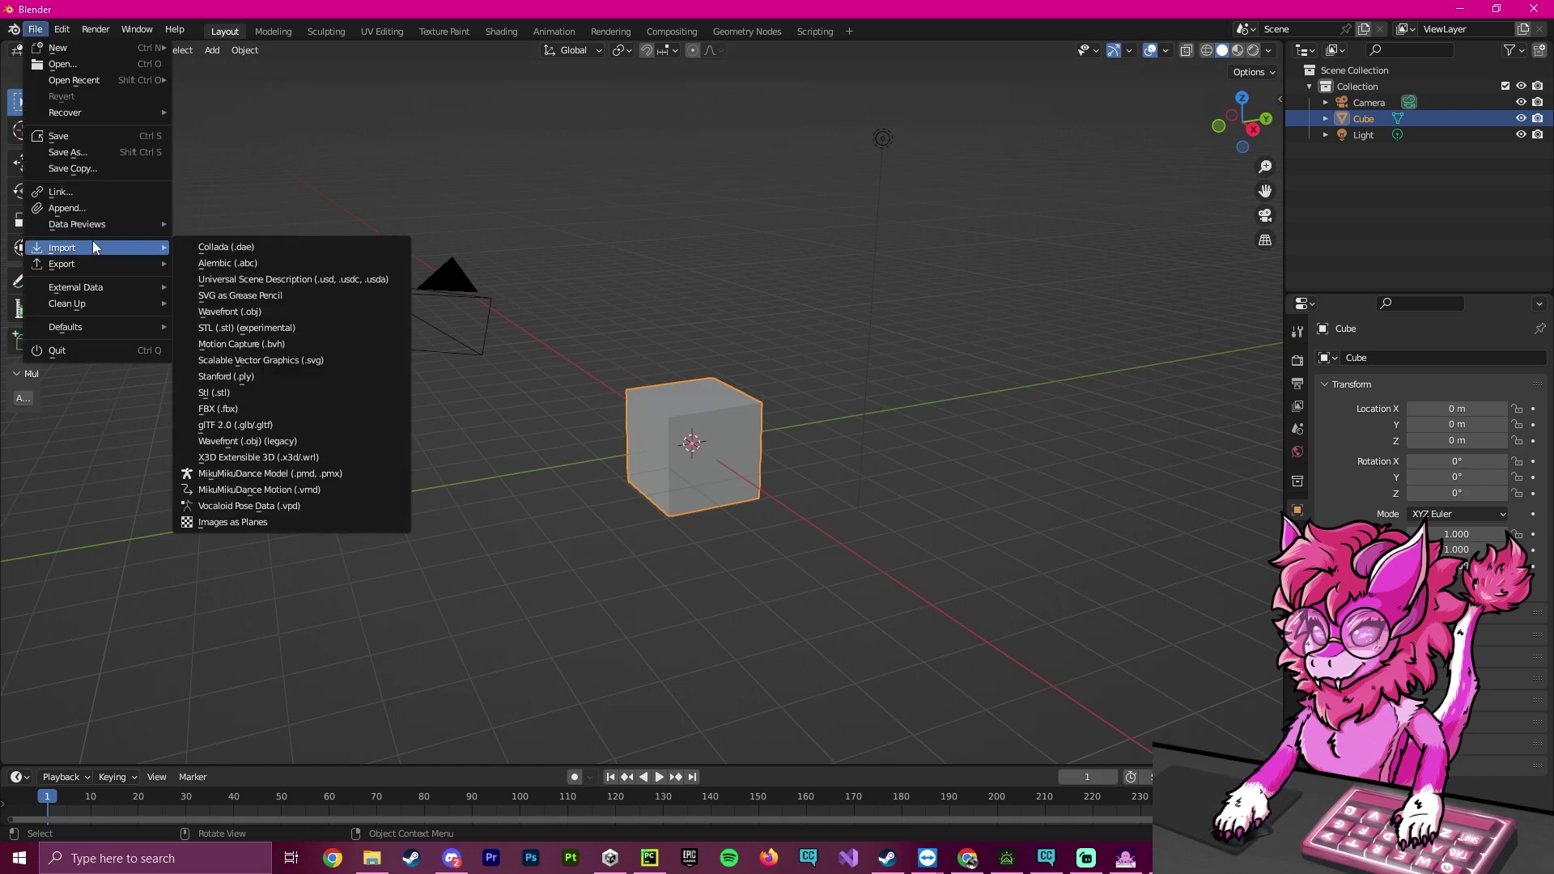
click(240, 411)
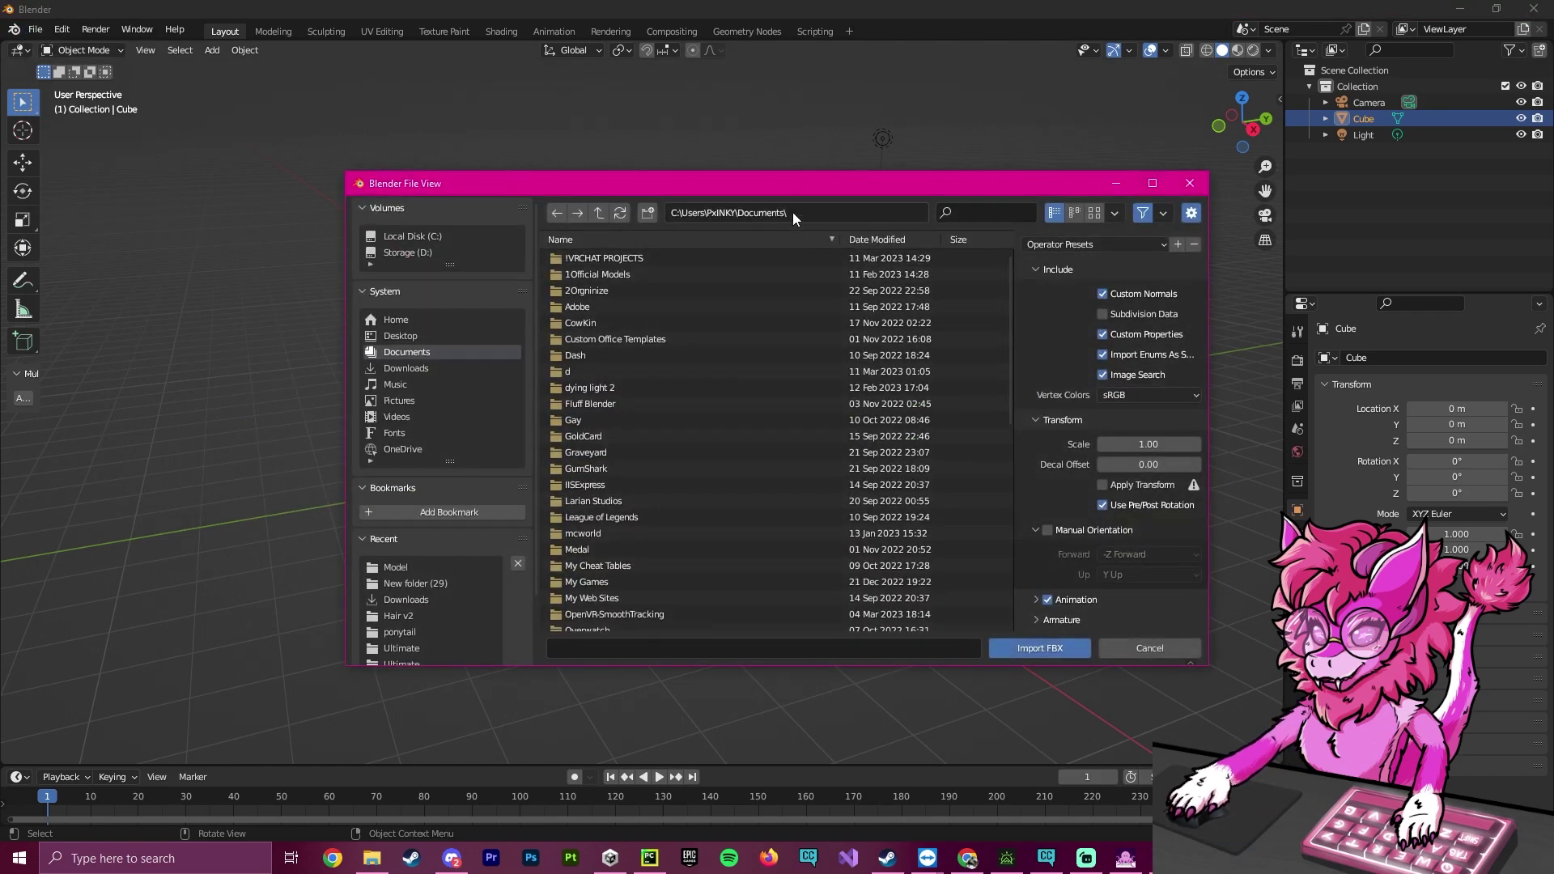
click(793, 212)
text(D:\AllUnityProjects\4 Yuoutube\Assets\BapperUltimate\Model)
key(Return)
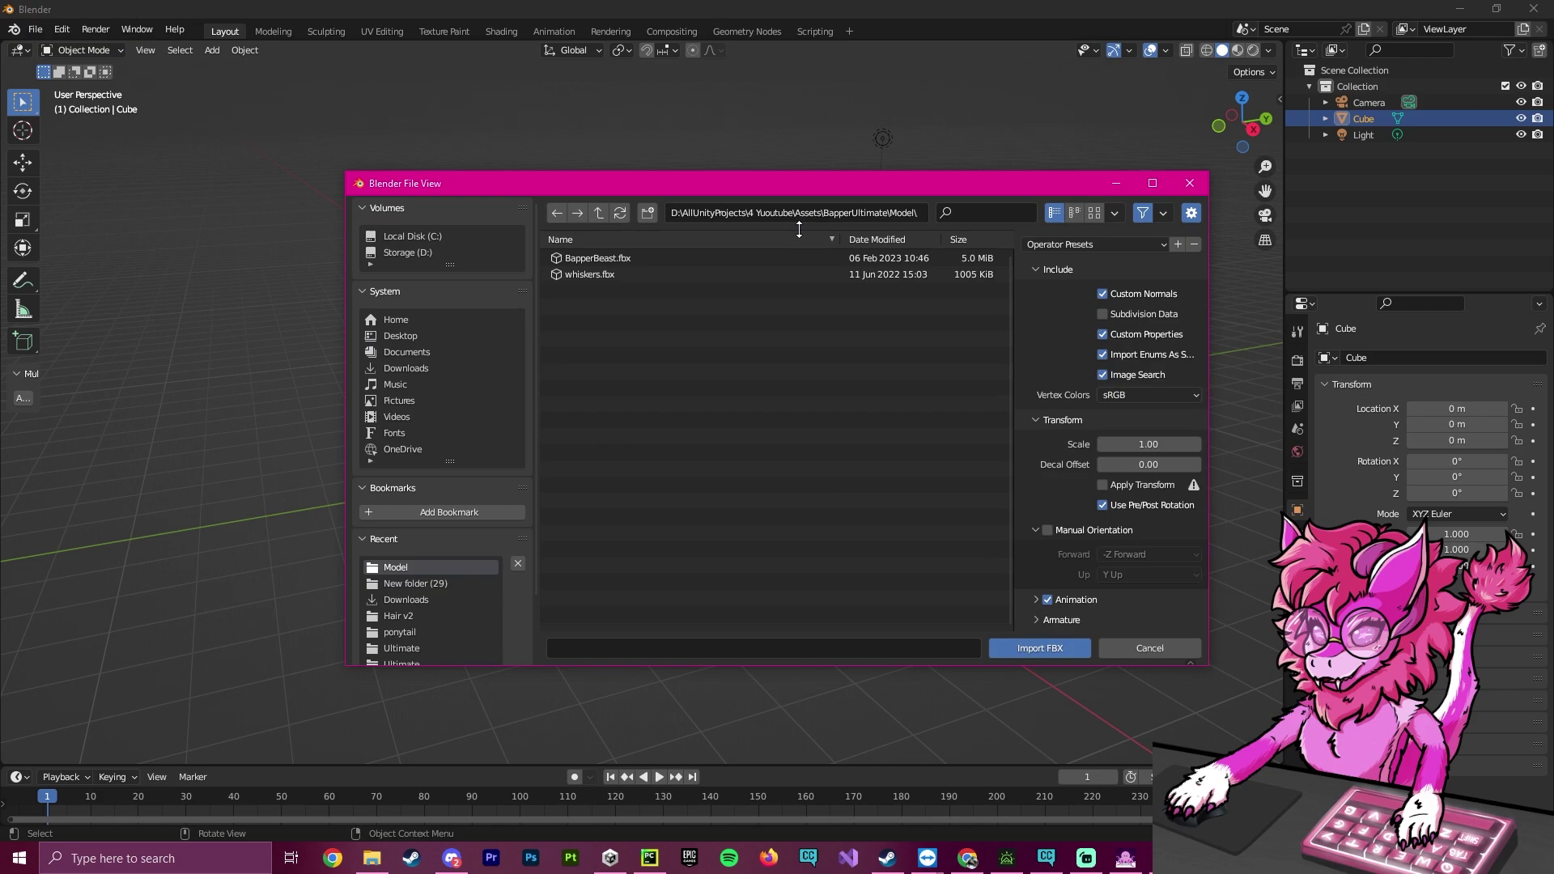
click(599, 258)
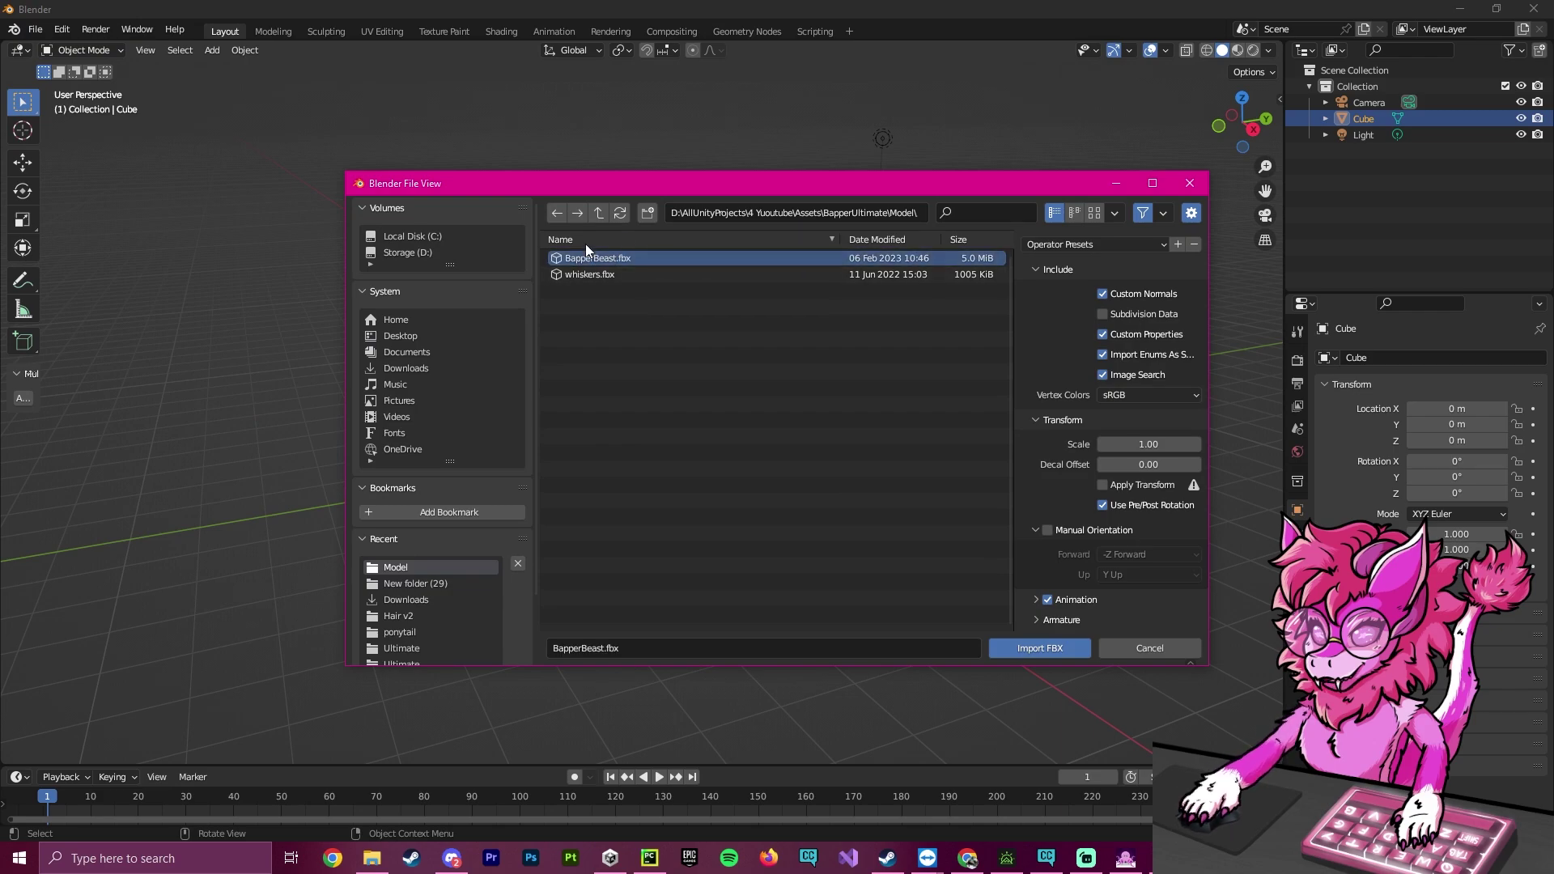
click(1038, 647)
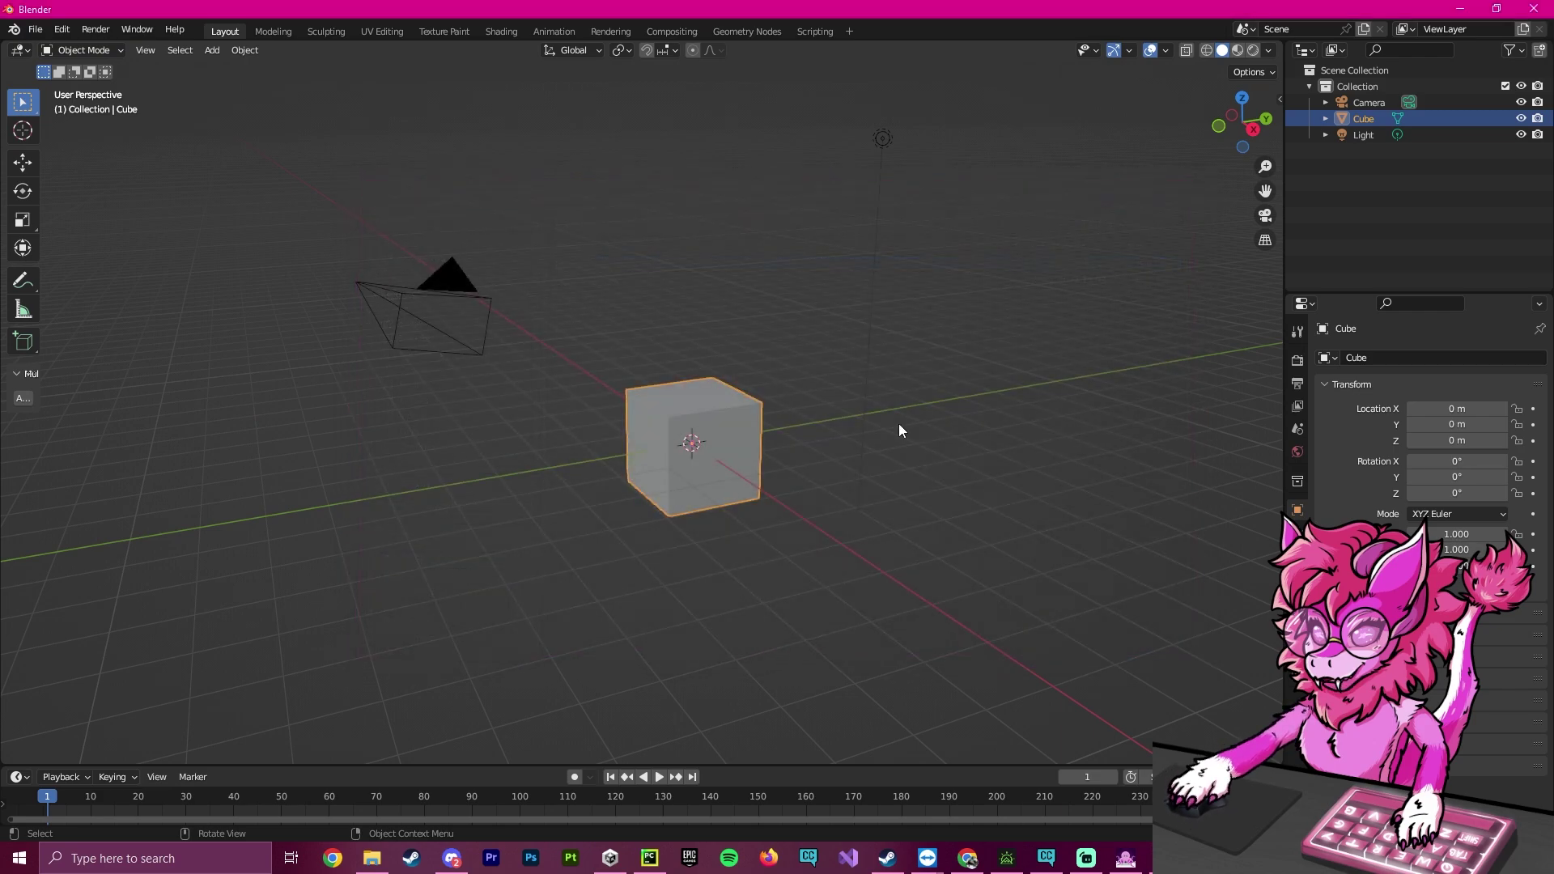
Delete the default camera, light and cube, keeping only the imported armature.
click(1368, 118)
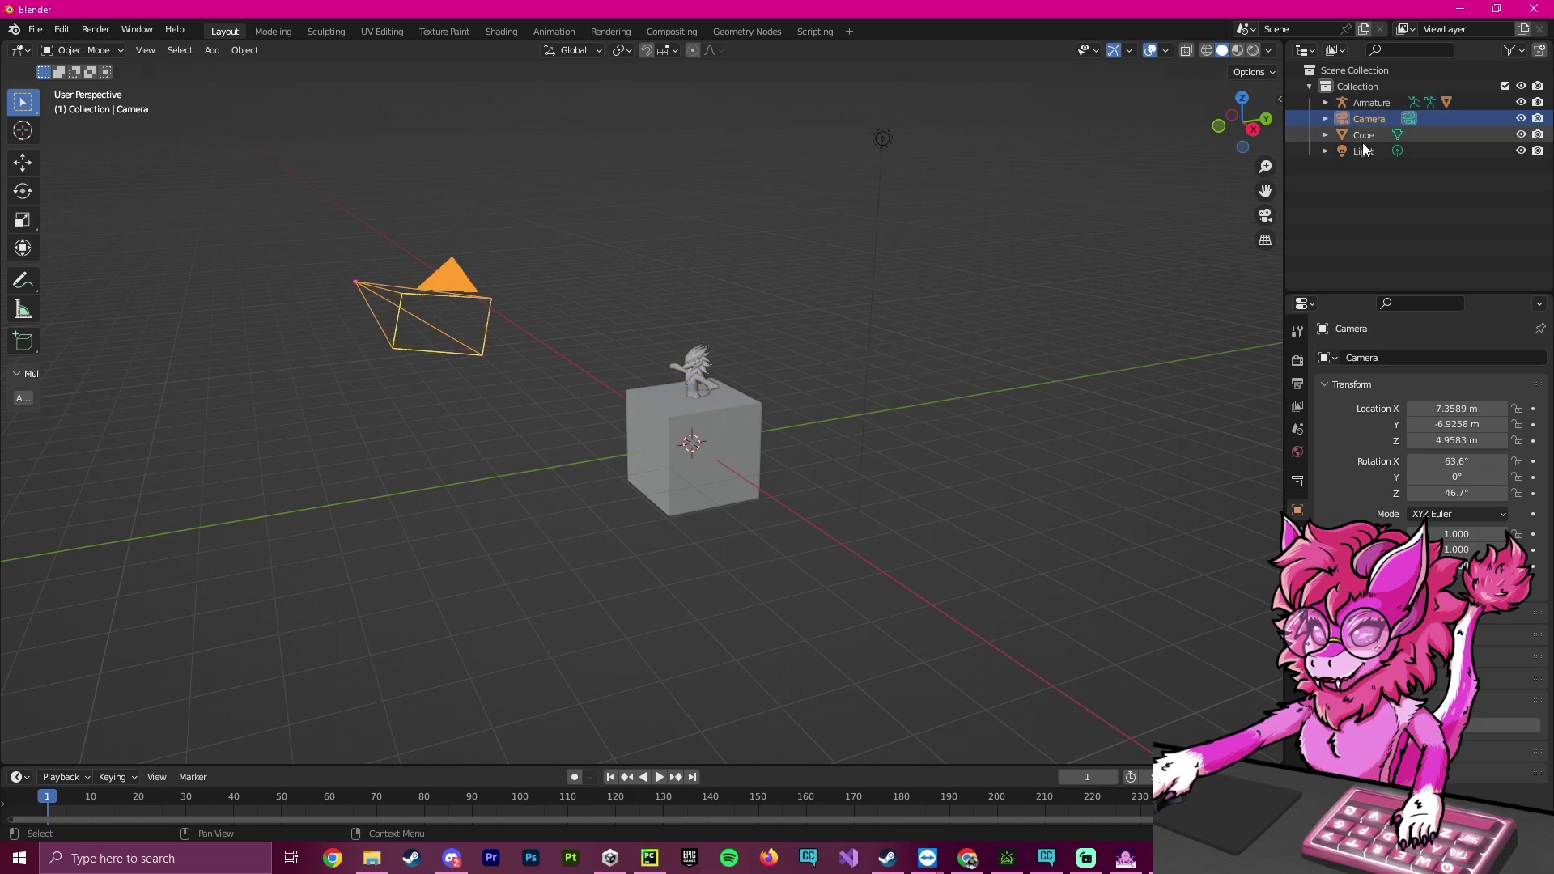
ctrl+click(1356, 151)
ctrl+click(1363, 134)
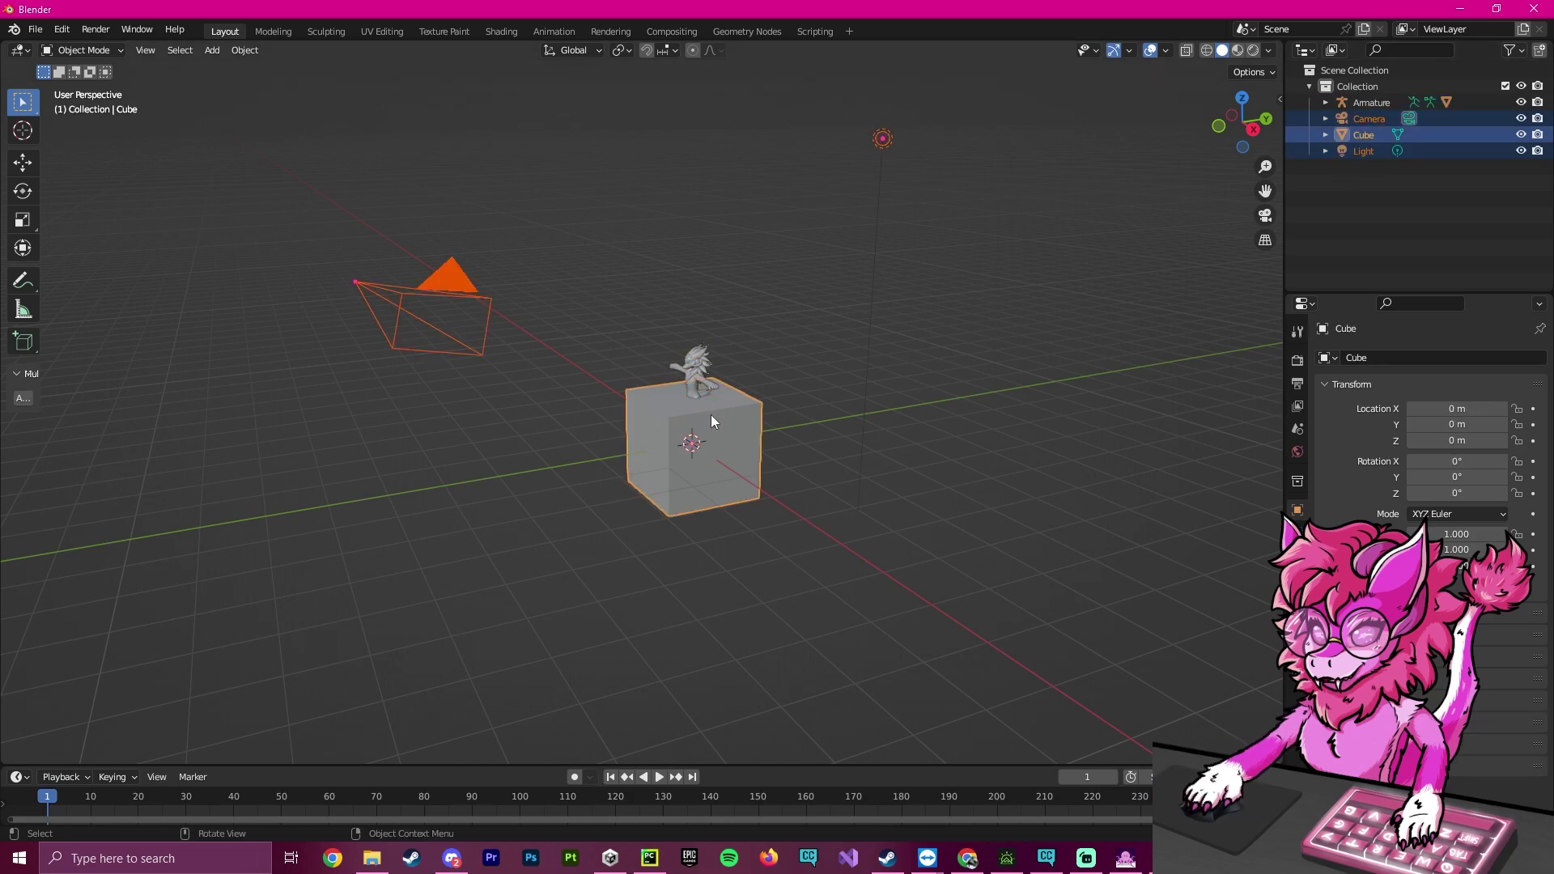
key(x)
click(701, 404)
Select the Body mesh and display its complete list of material slots.
middle_drag(698, 408, 865, 405)
scroll(810, 324, up, 4)
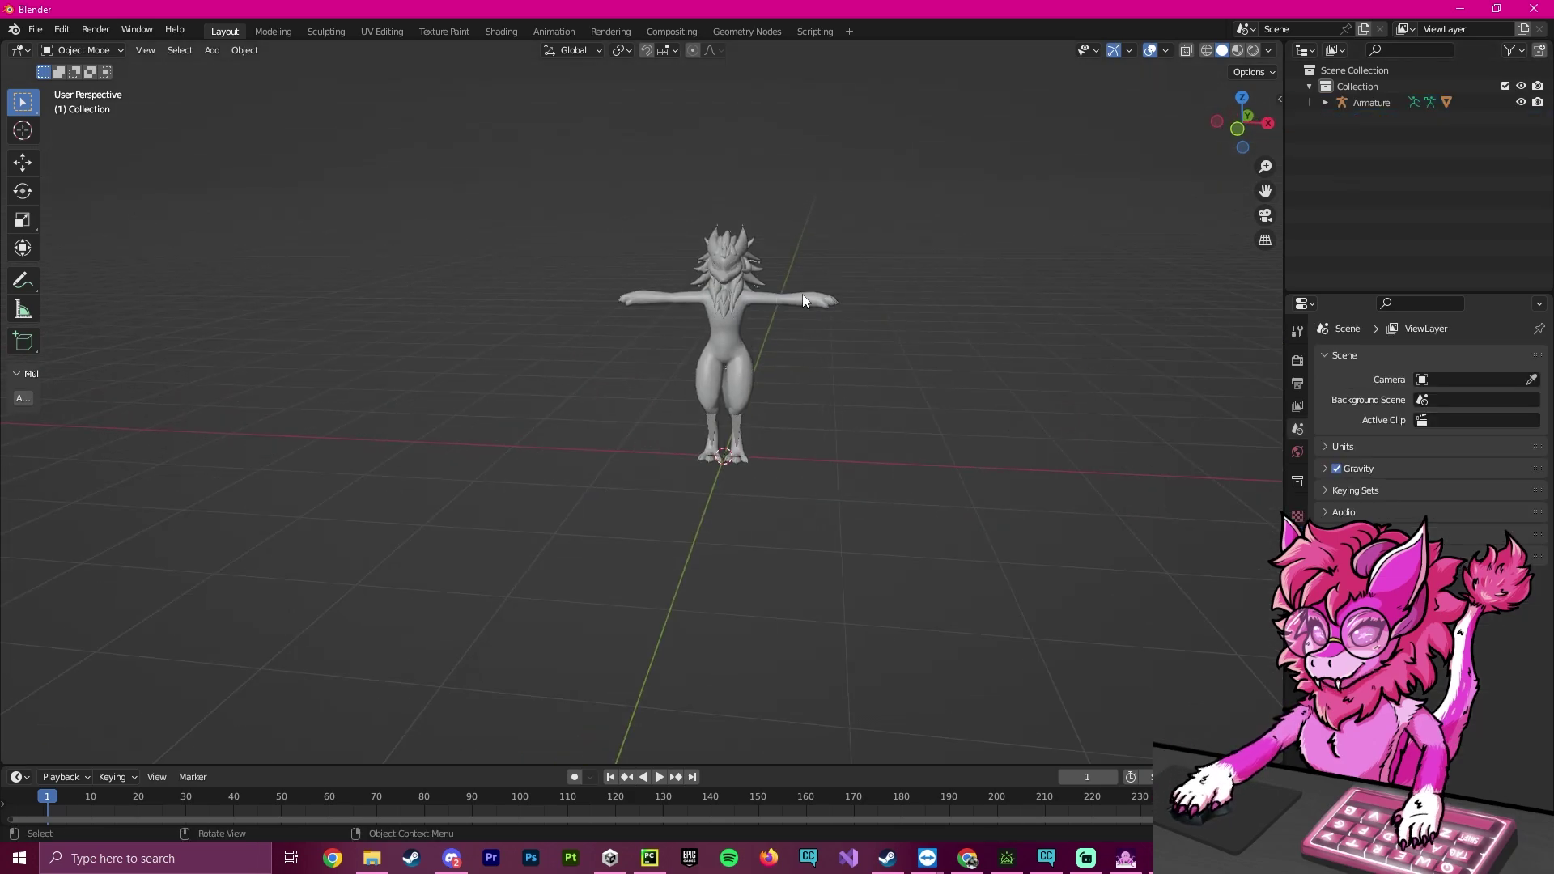
middle_drag(803, 298, 767, 461)
scroll(721, 413, up, 3)
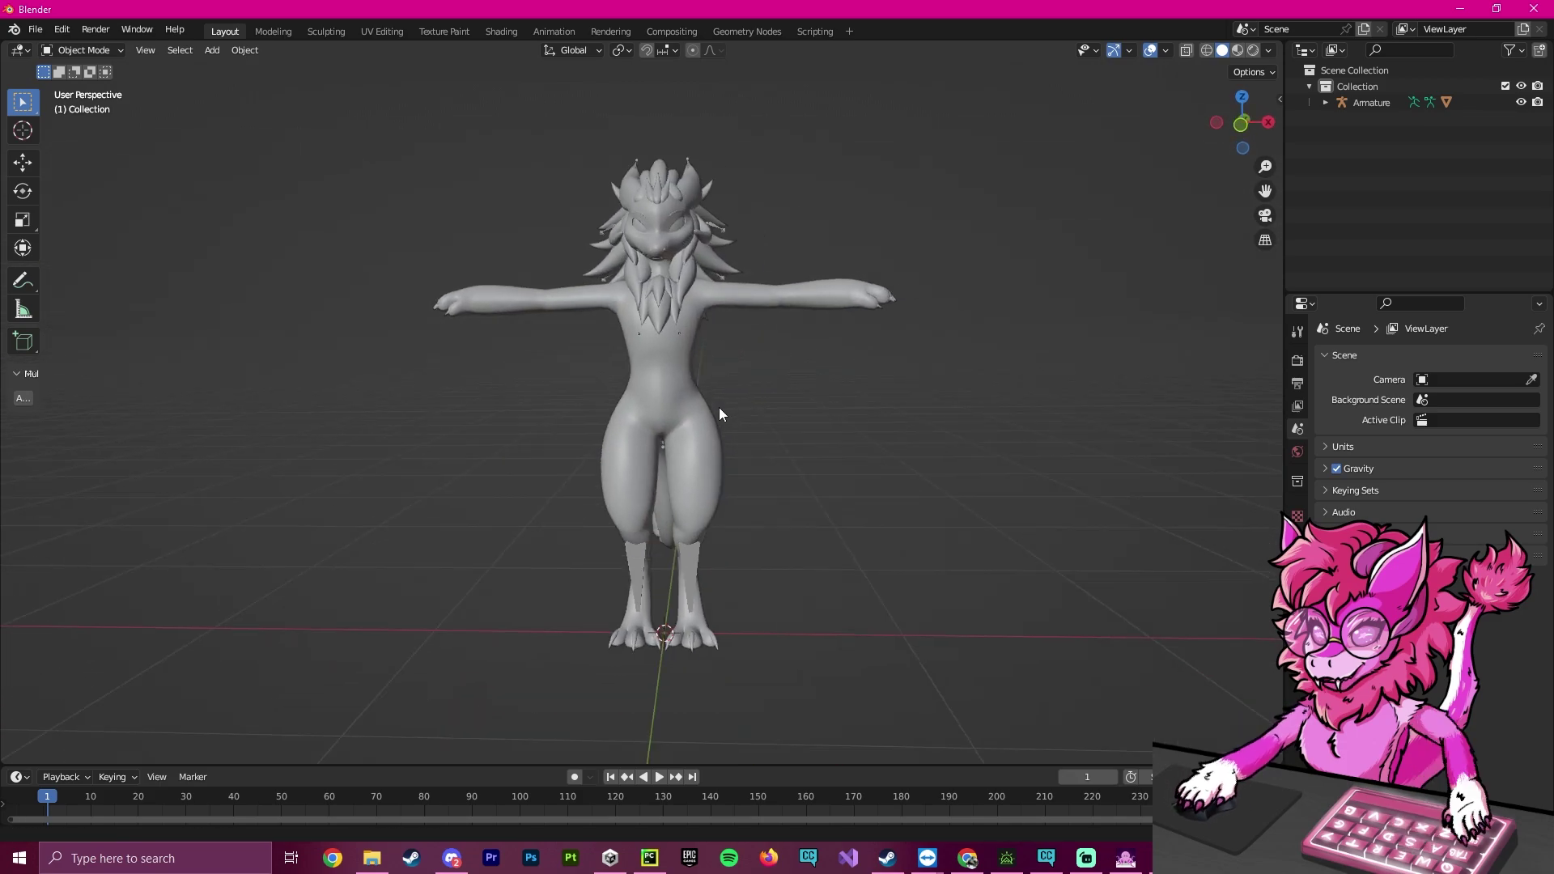
middle_drag(720, 413, 658, 348)
click(522, 266)
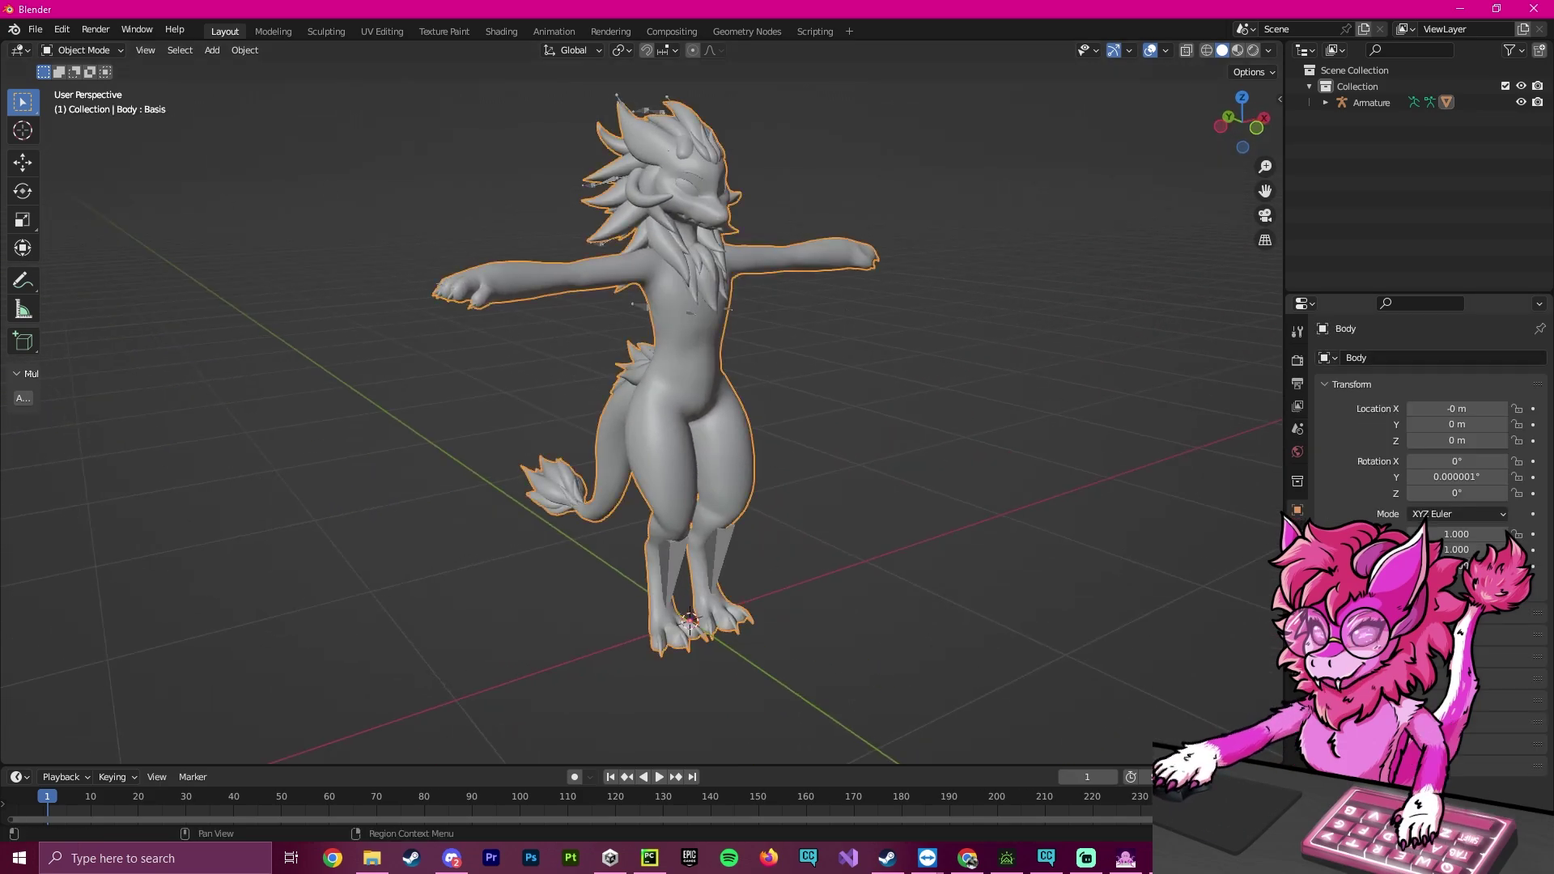
click(1297, 646)
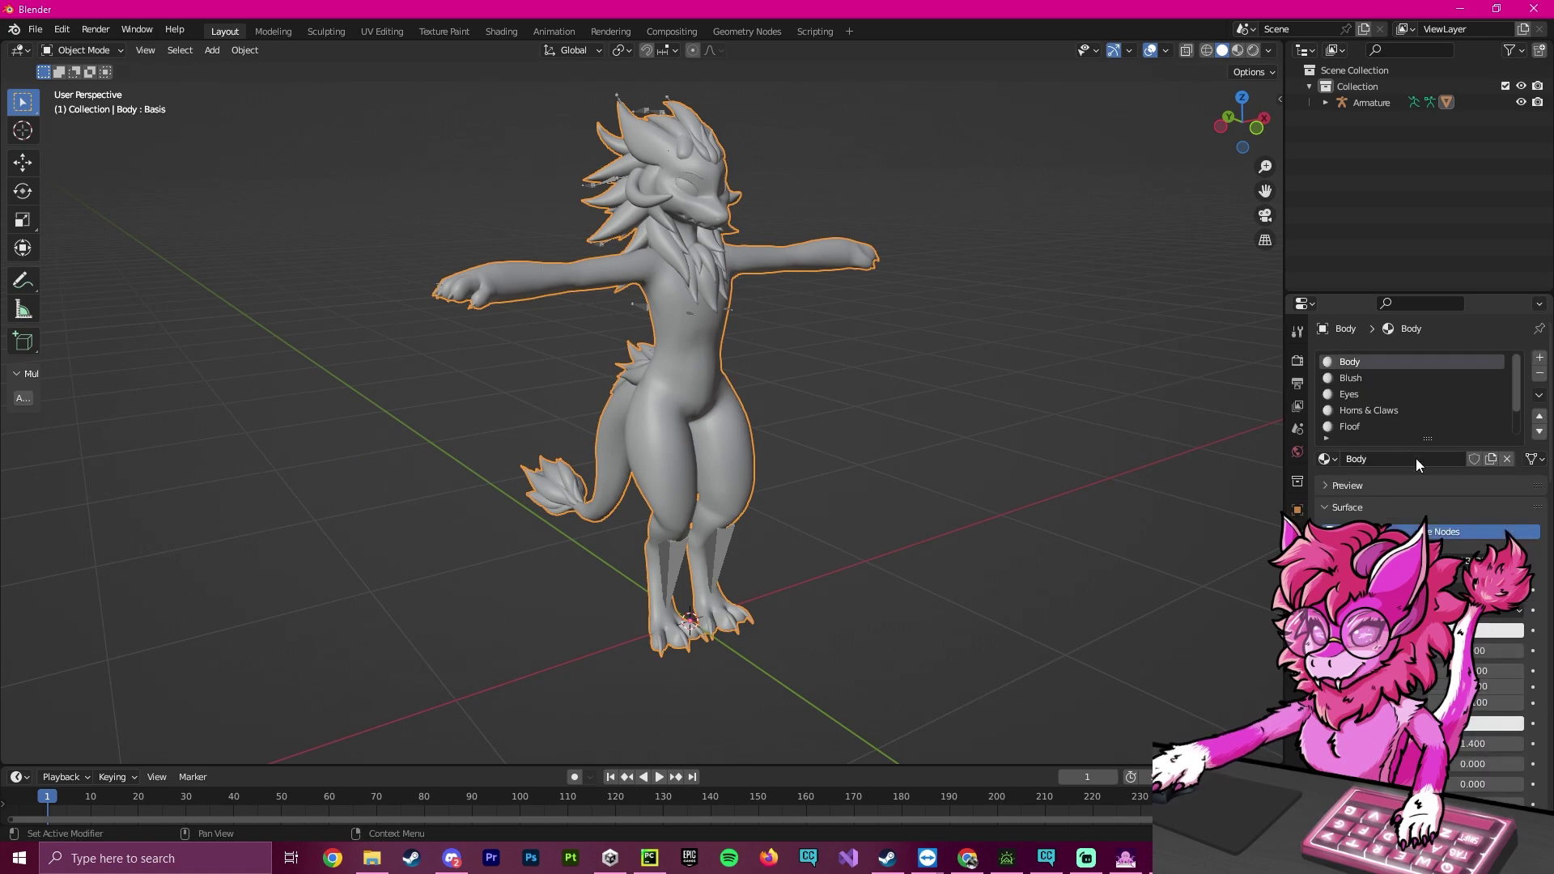
drag(1428, 439, 1450, 480)
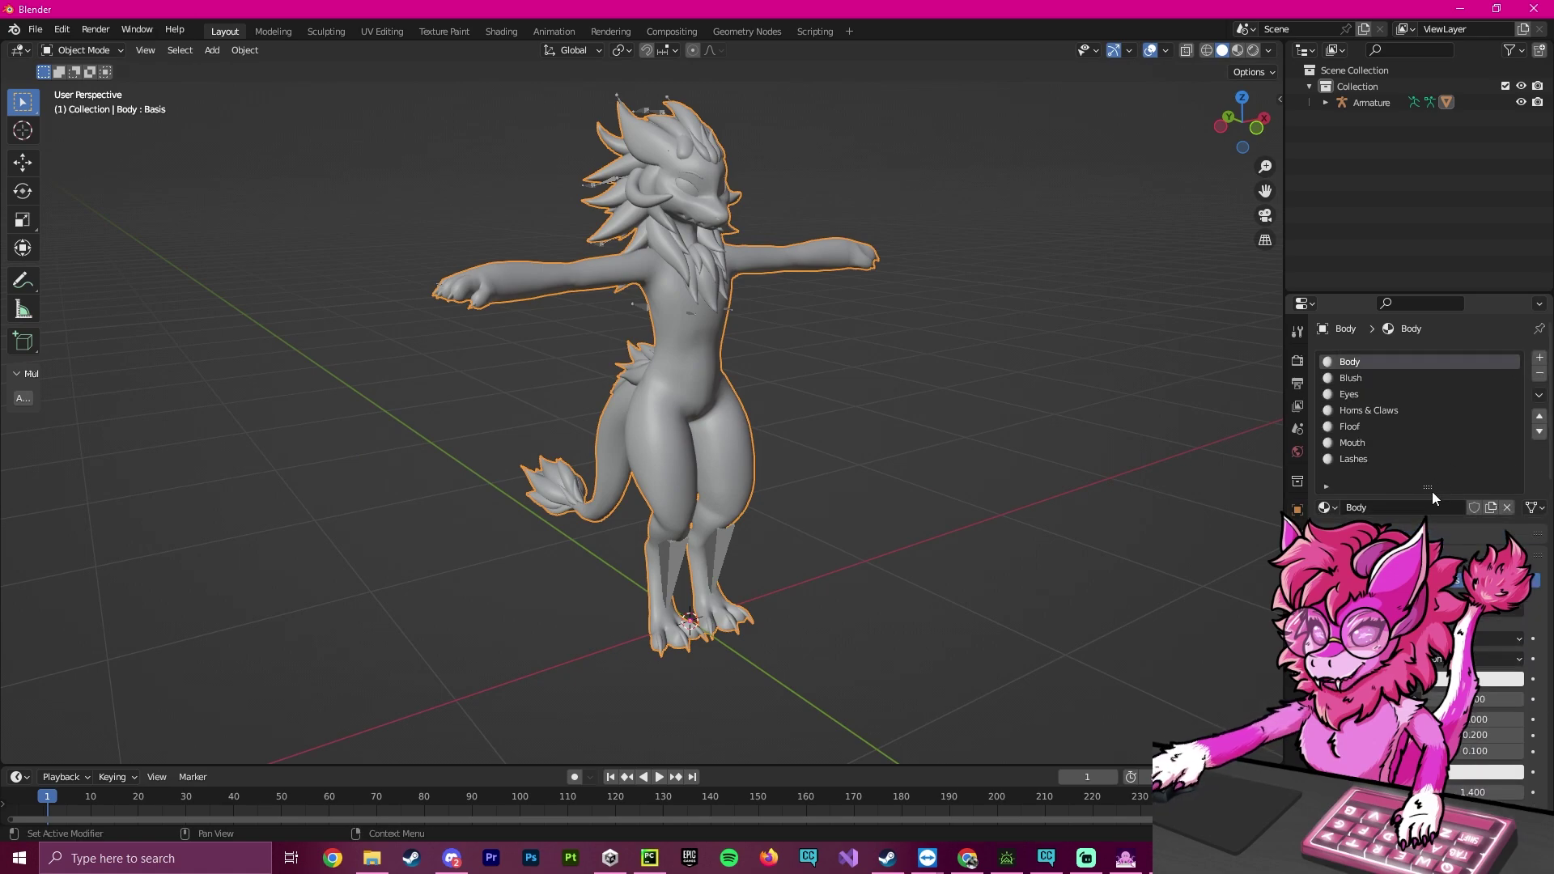
Add two empty material slots to the Body mesh.
click(1540, 357)
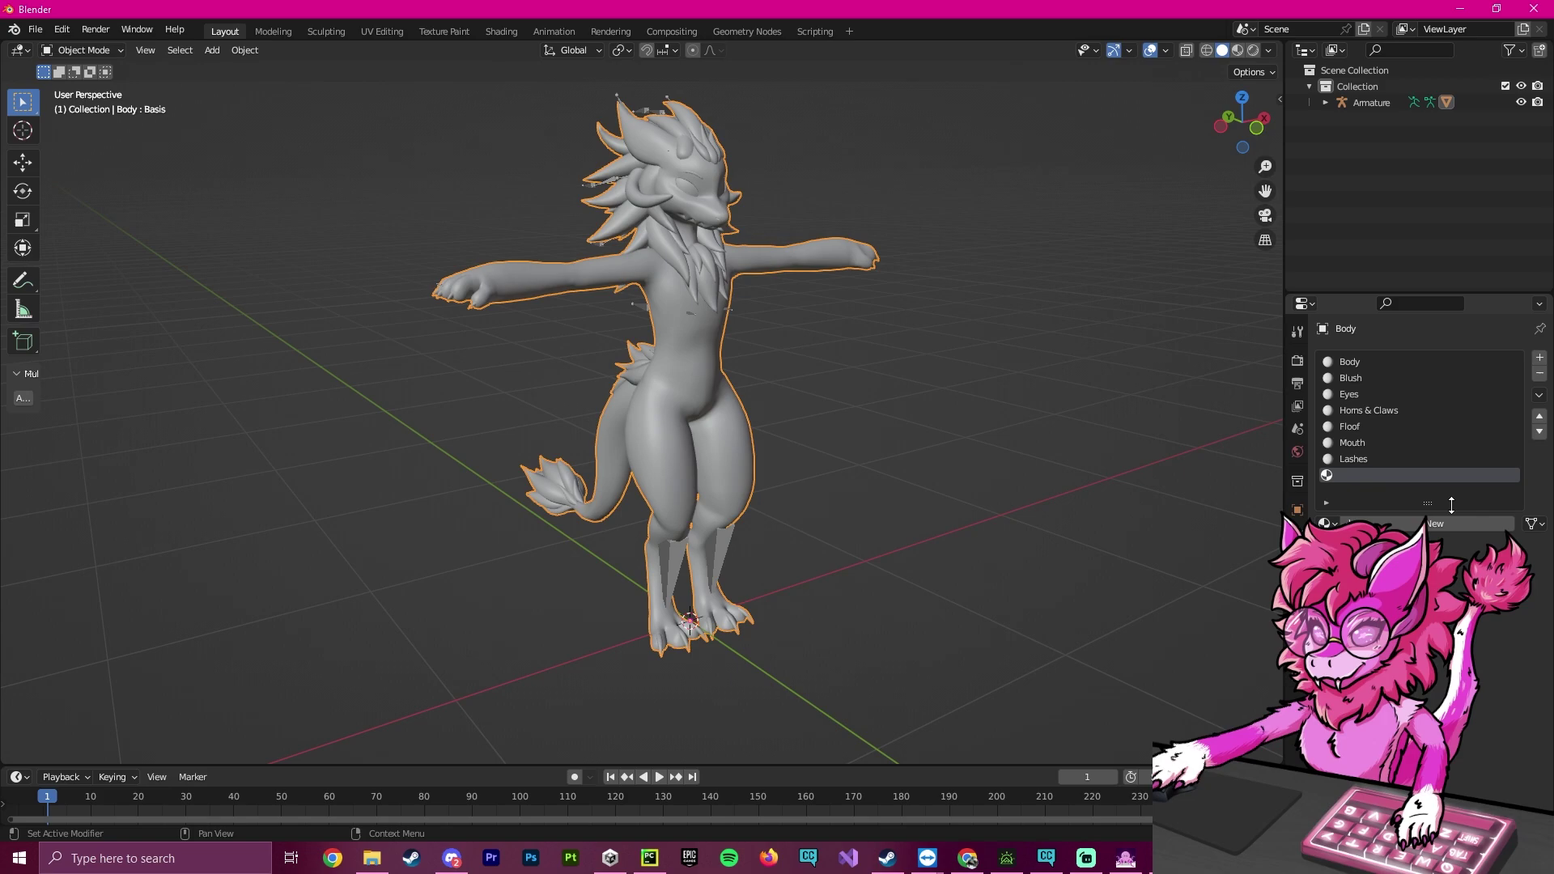
click(1540, 358)
drag(1432, 506, 1431, 522)
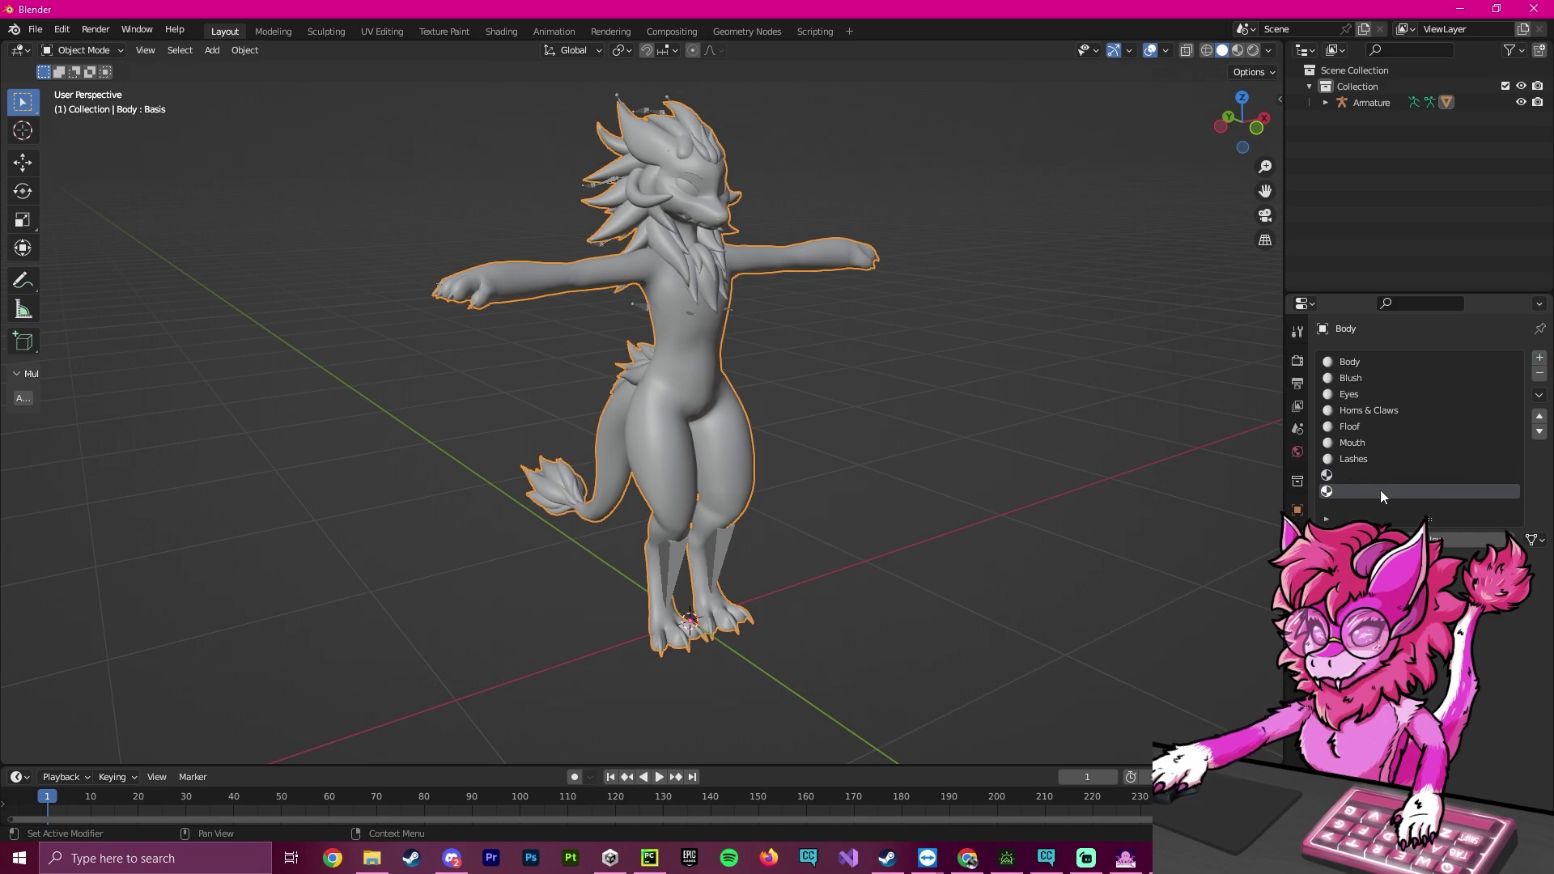
Create new materials in the two empty slots and name them Dumby and Dumby 2.
click(1371, 477)
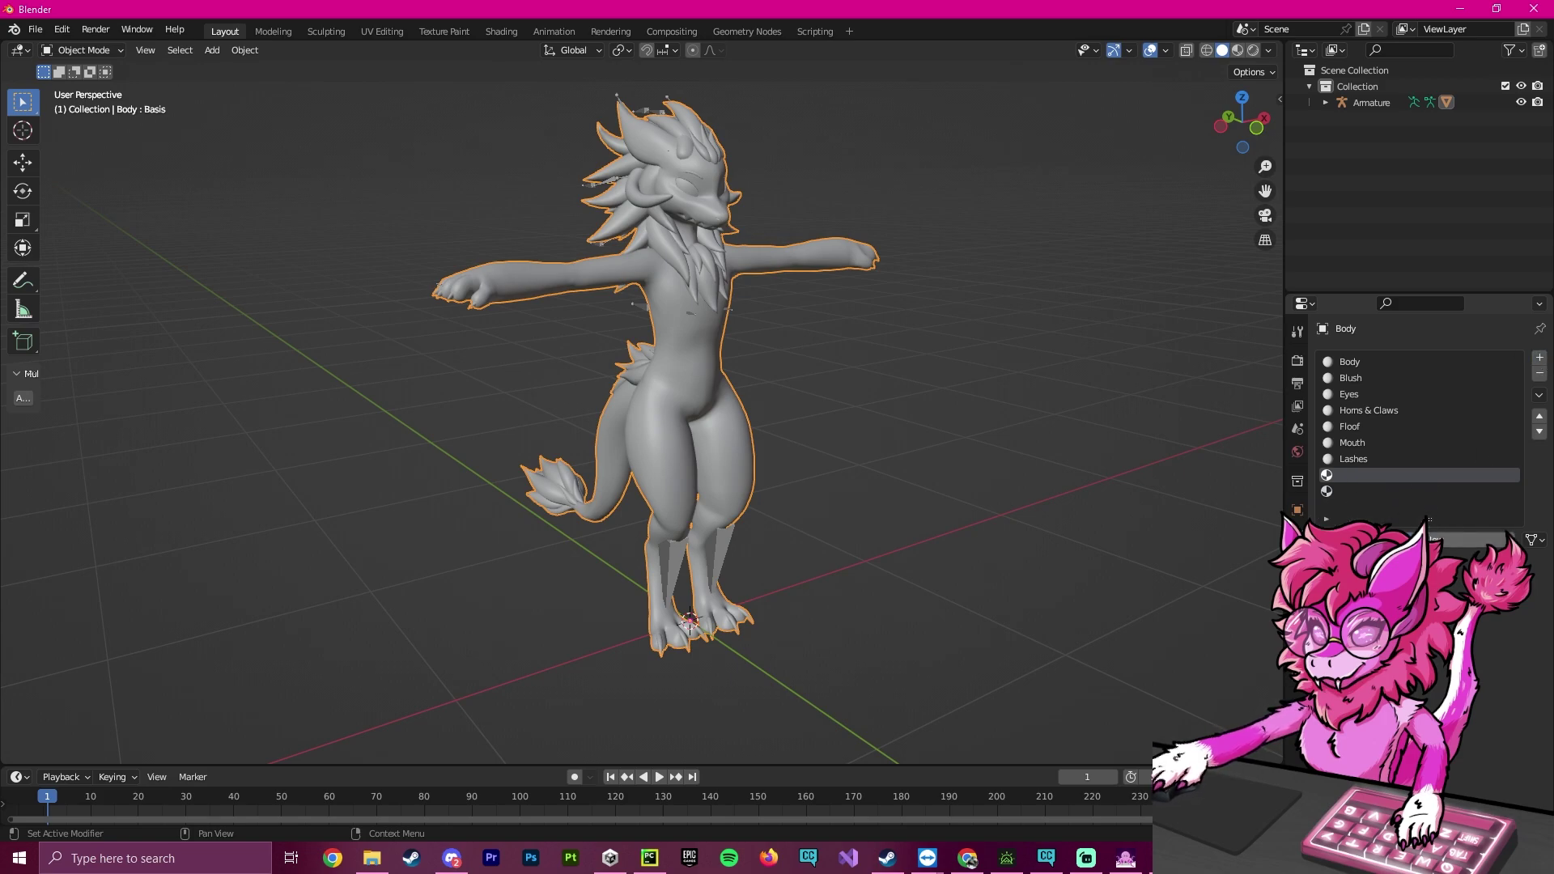
click(1466, 540)
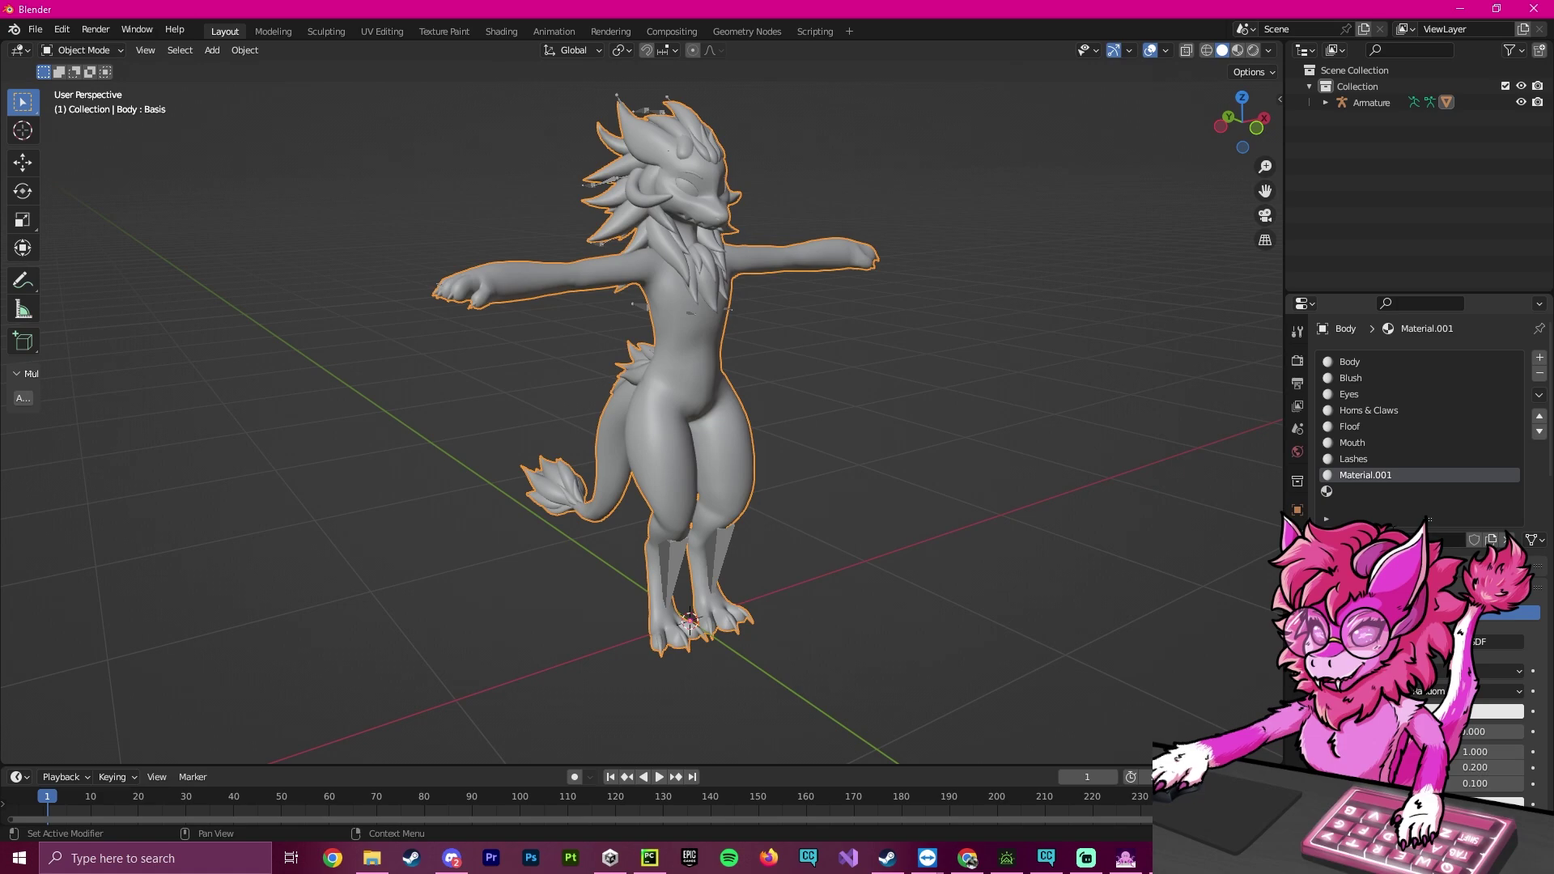
text(Dumby)
key(Return)
click(1352, 492)
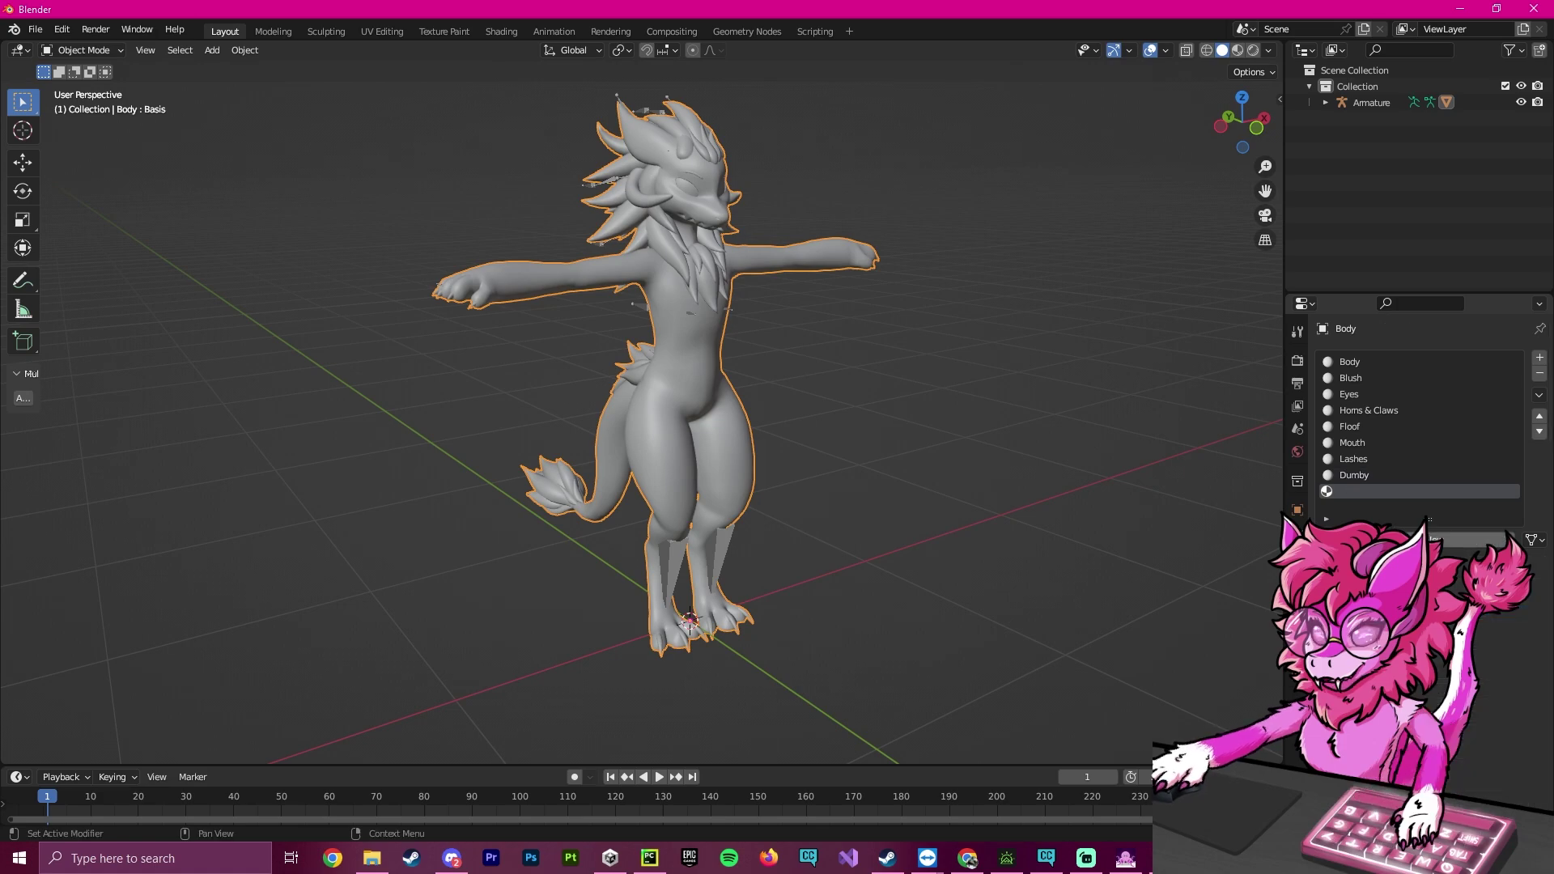
click(1465, 540)
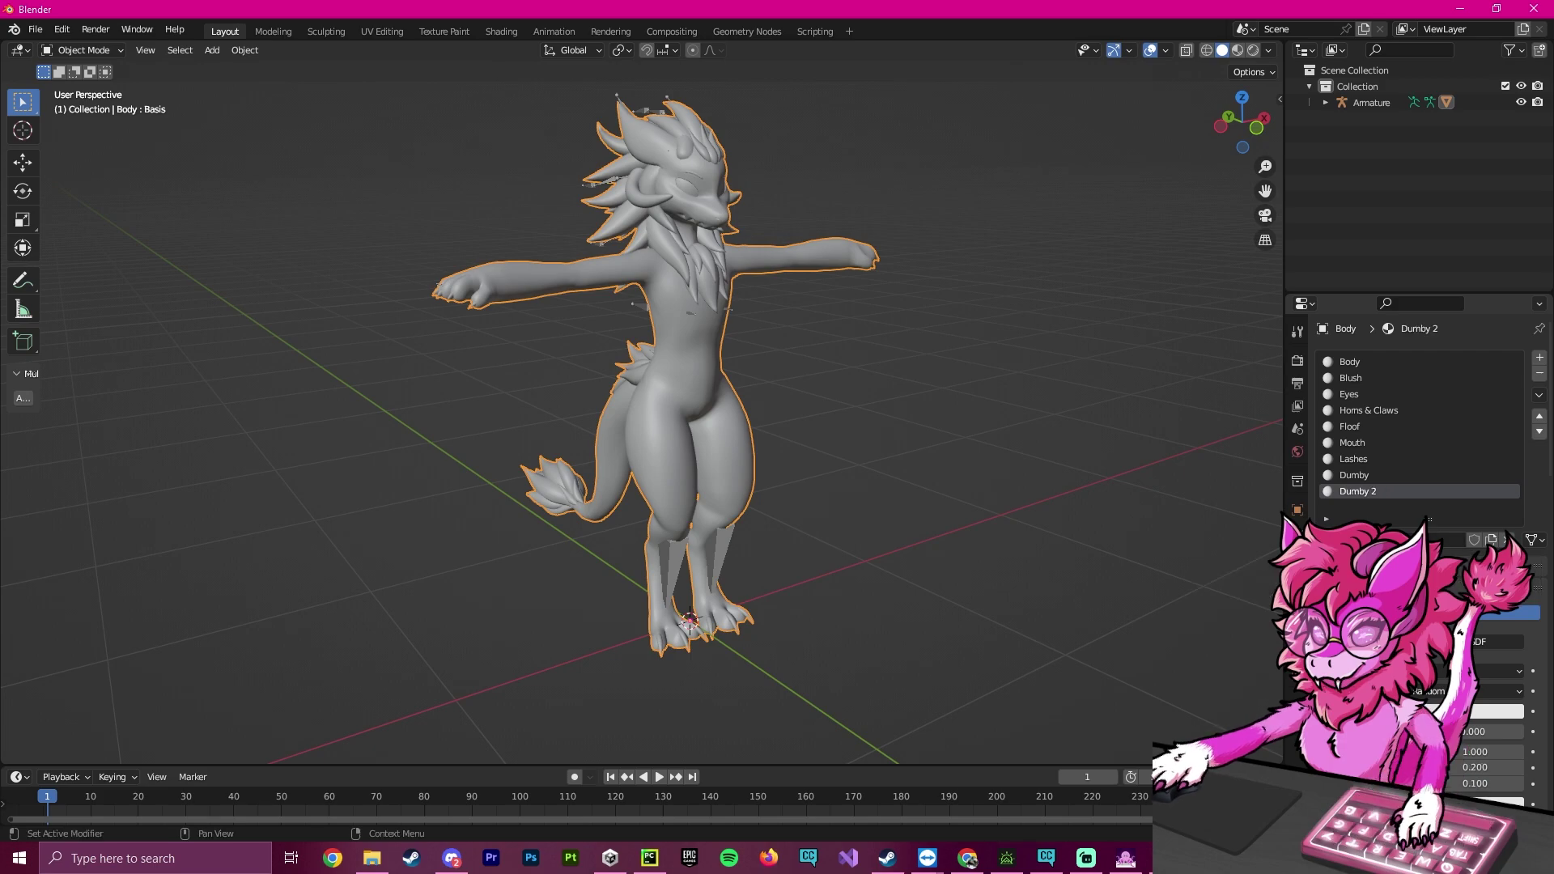
Move the Dumby material slot up to sit directly below Body.
click(1376, 474)
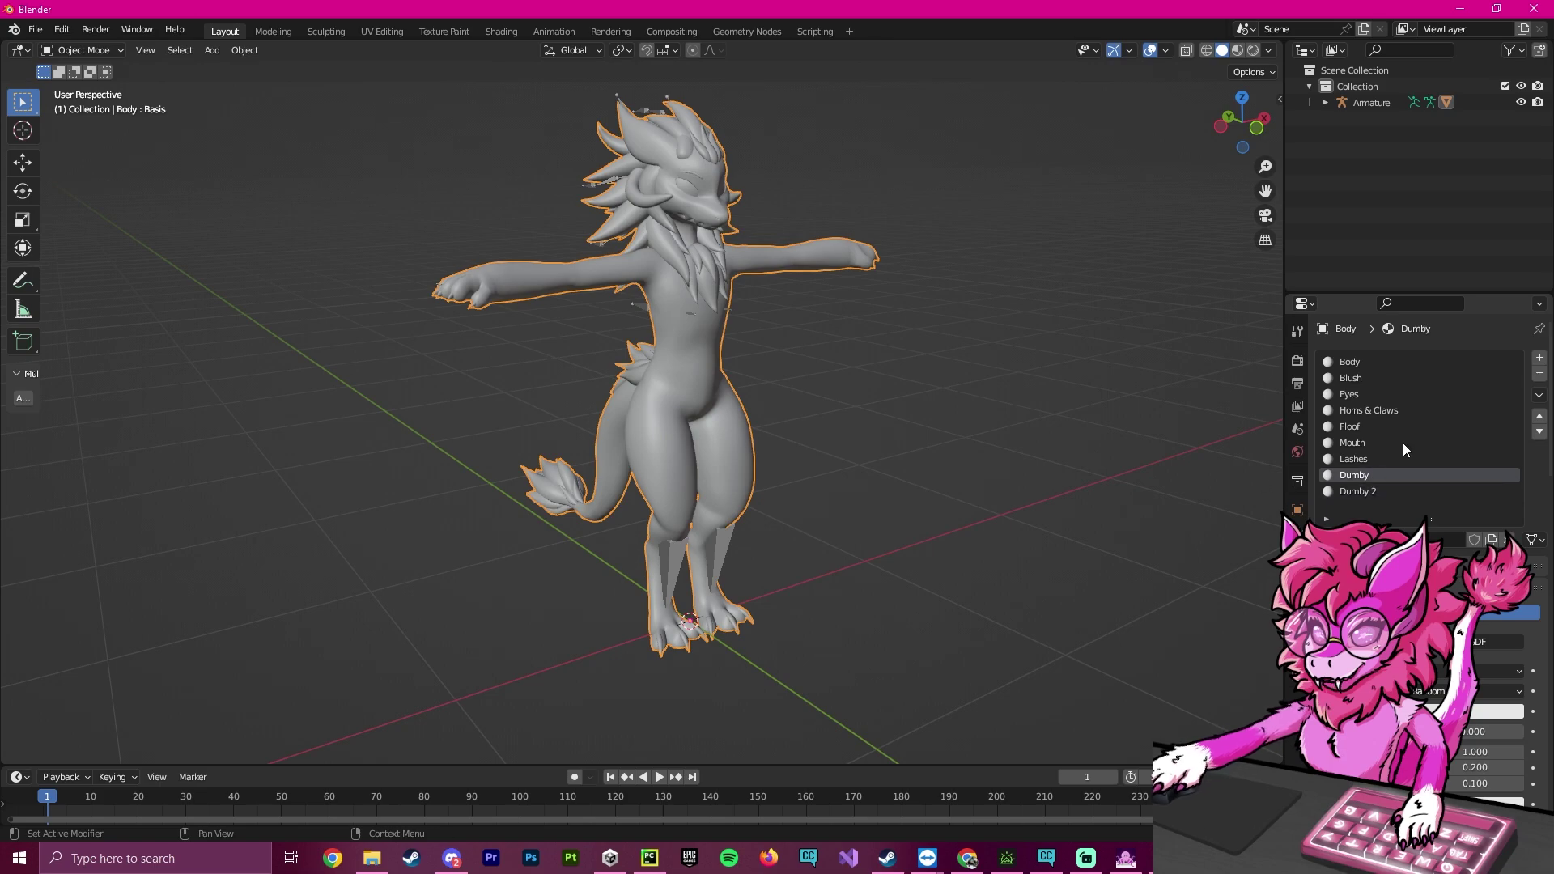
click(1539, 416)
click(1539, 416)
click(1539, 416)
click(1538, 416)
click(1538, 416)
click(1538, 416)
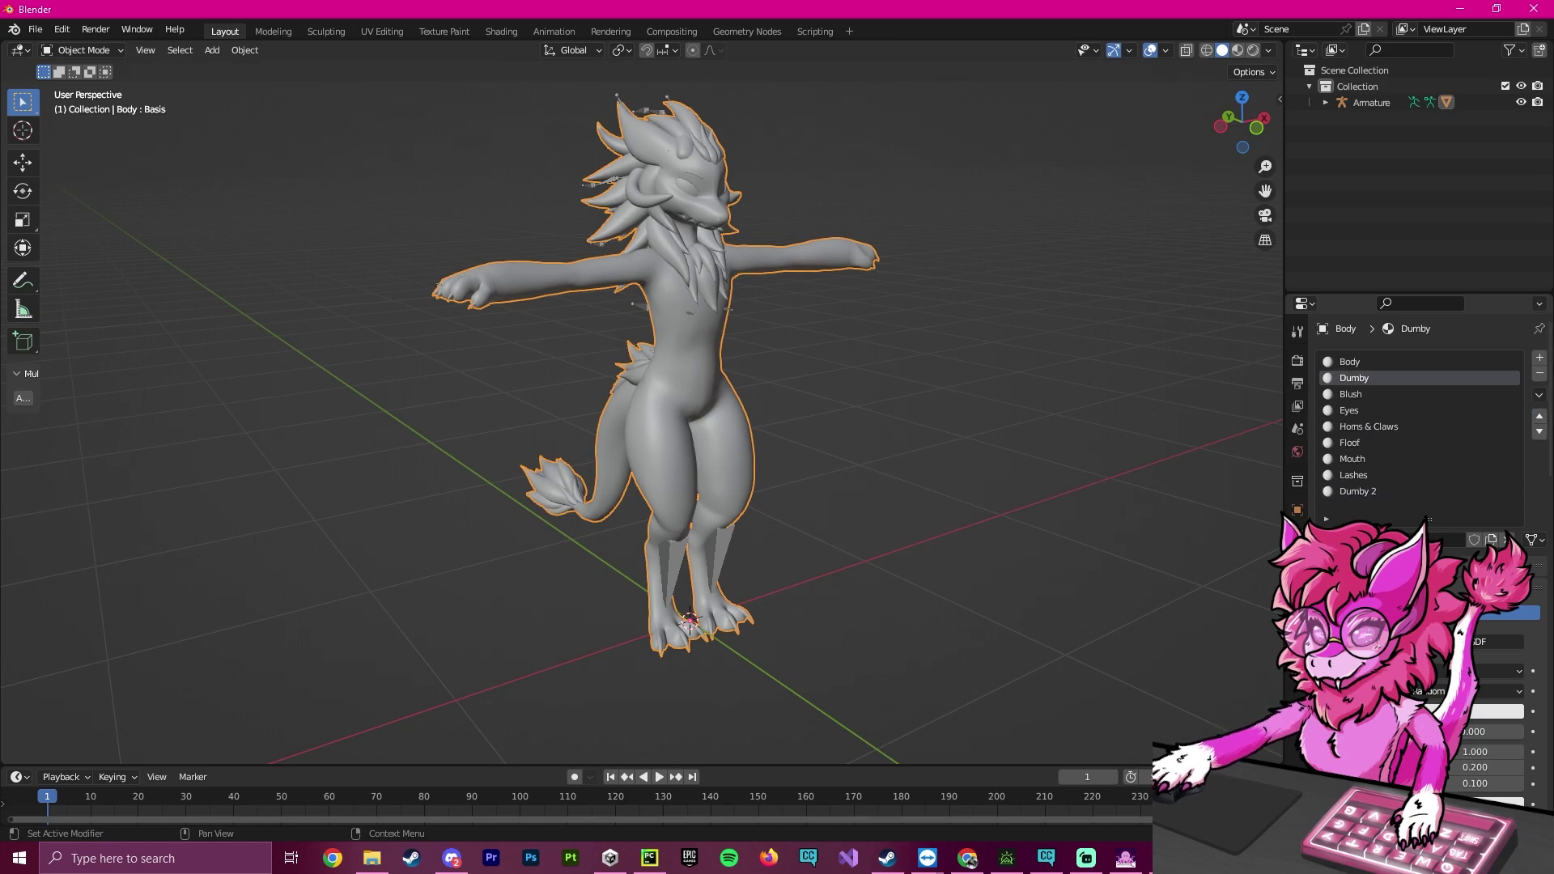
Move the Dumby 2 material slot up to sit between Eyes and Horns & Claws.
click(1361, 492)
click(1539, 416)
click(1539, 416)
click(1539, 416)
click(1539, 416)
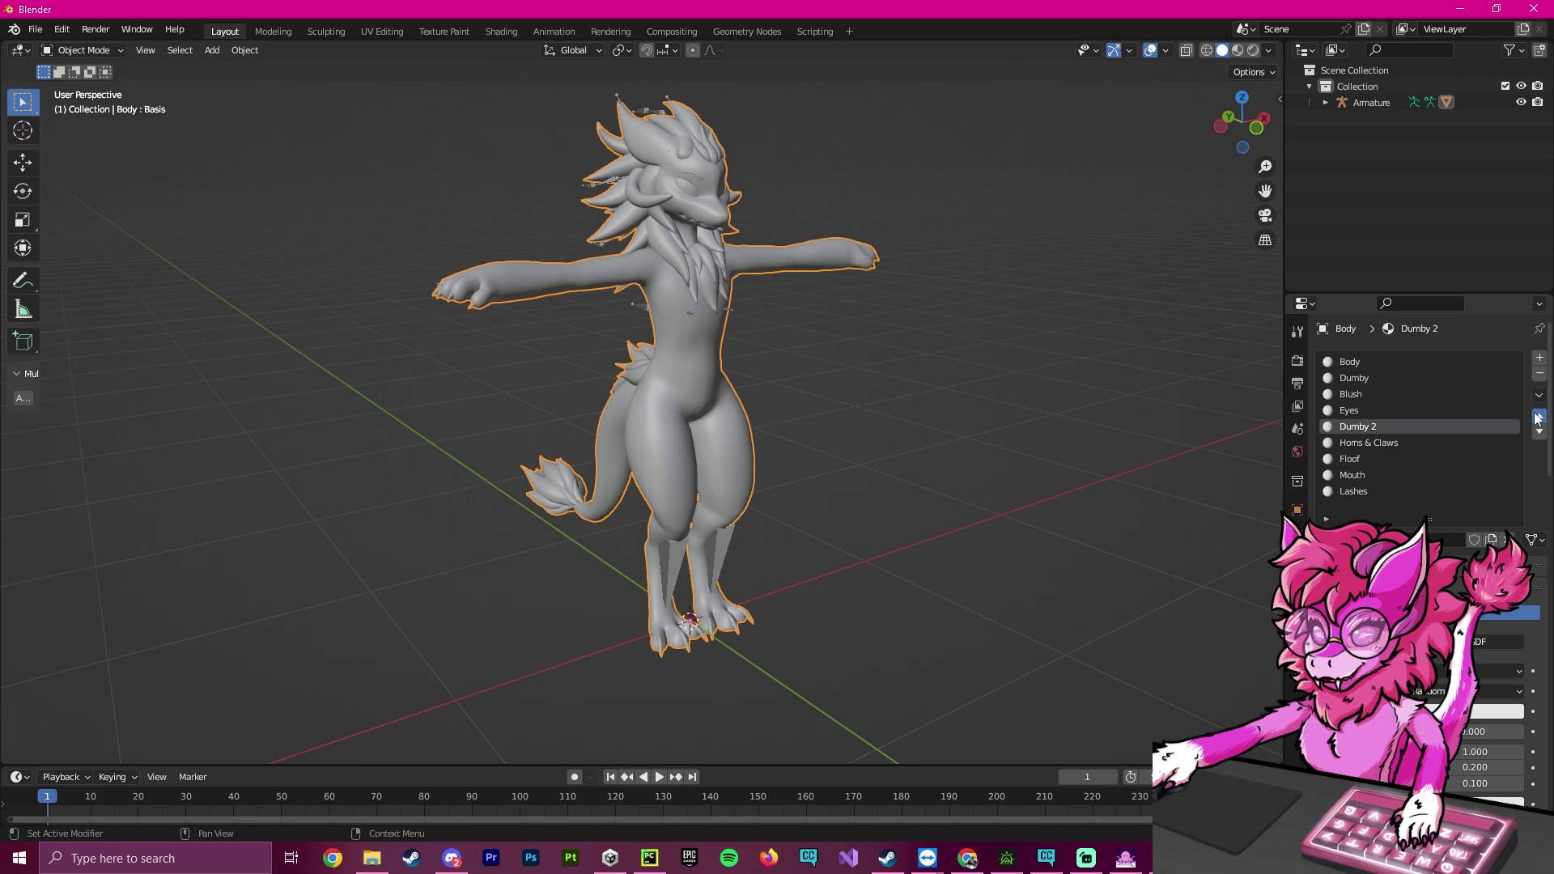
Move the Dumby 2 material slot up one more place so it sits between Blush and Eyes.
click(1539, 416)
click(1364, 378)
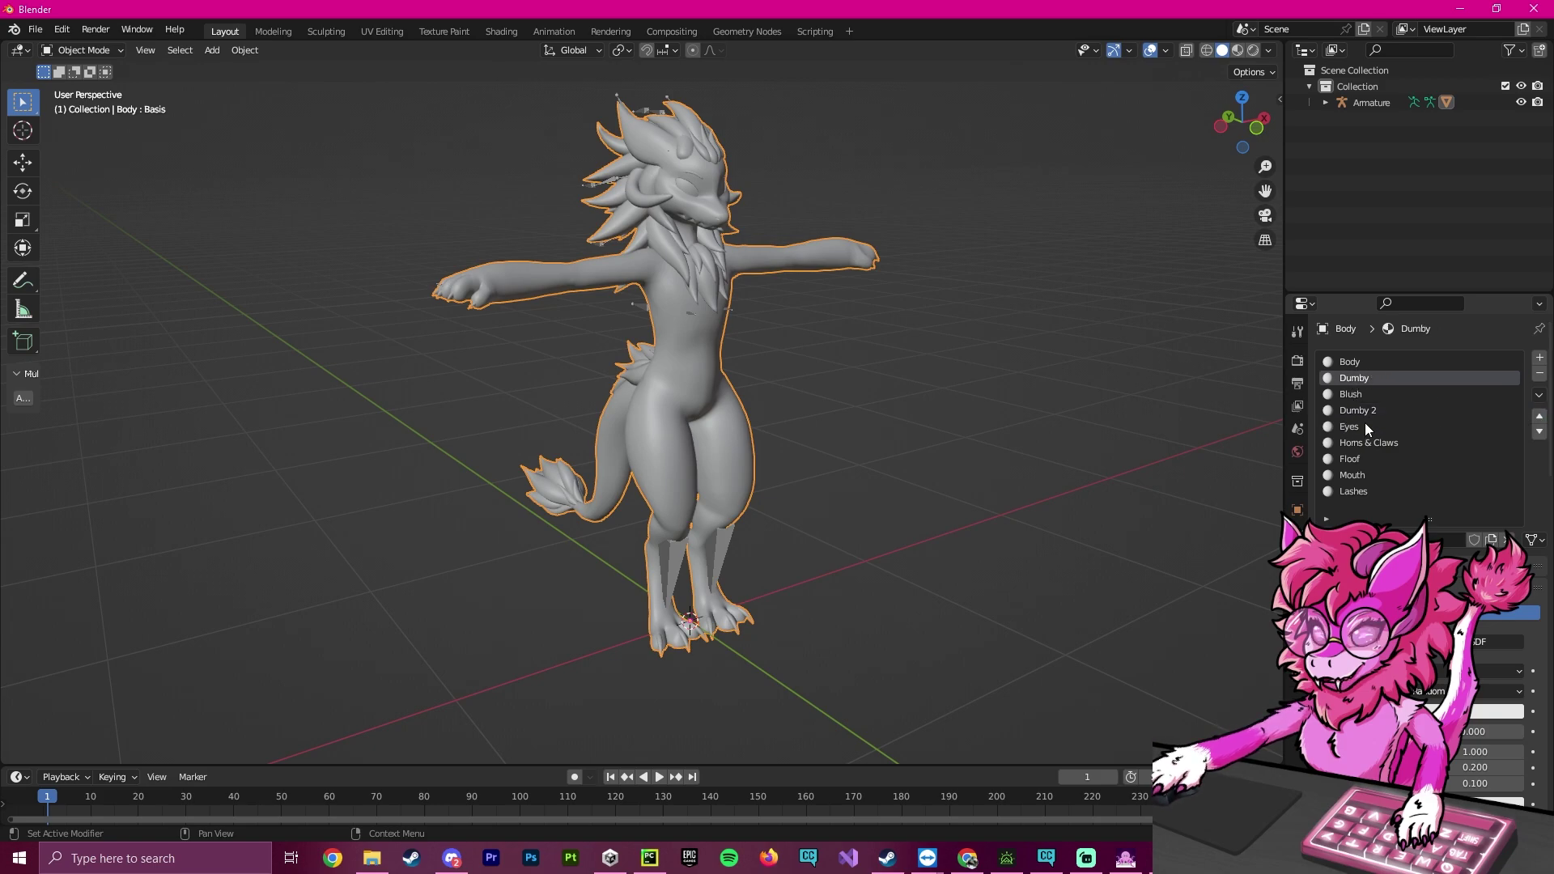
click(1342, 411)
click(1355, 377)
click(1360, 411)
click(1353, 377)
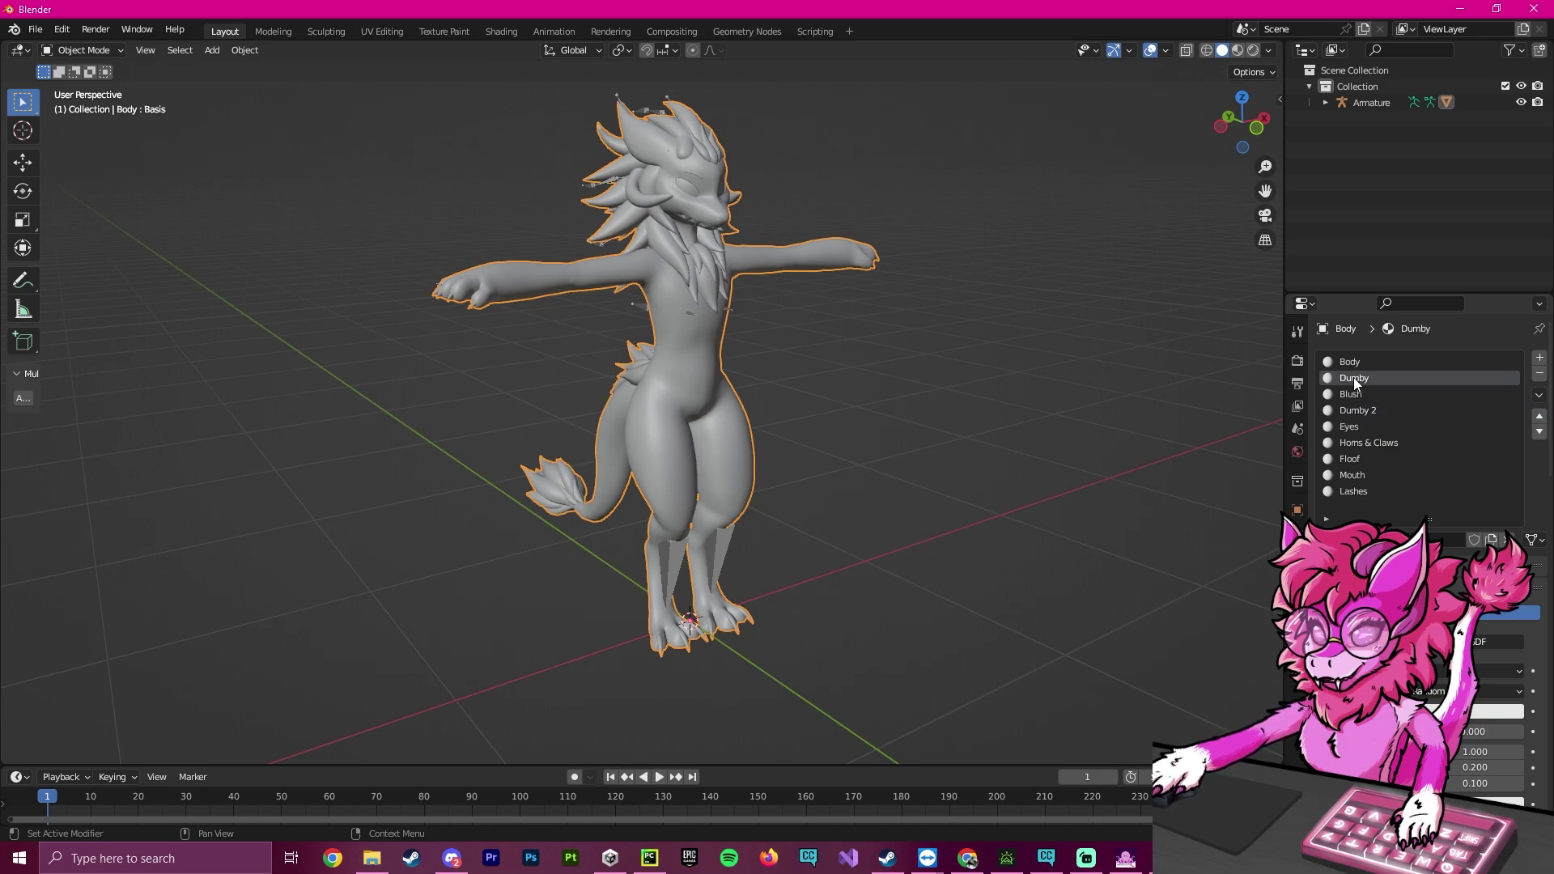
click(1360, 409)
click(1353, 378)
click(1354, 411)
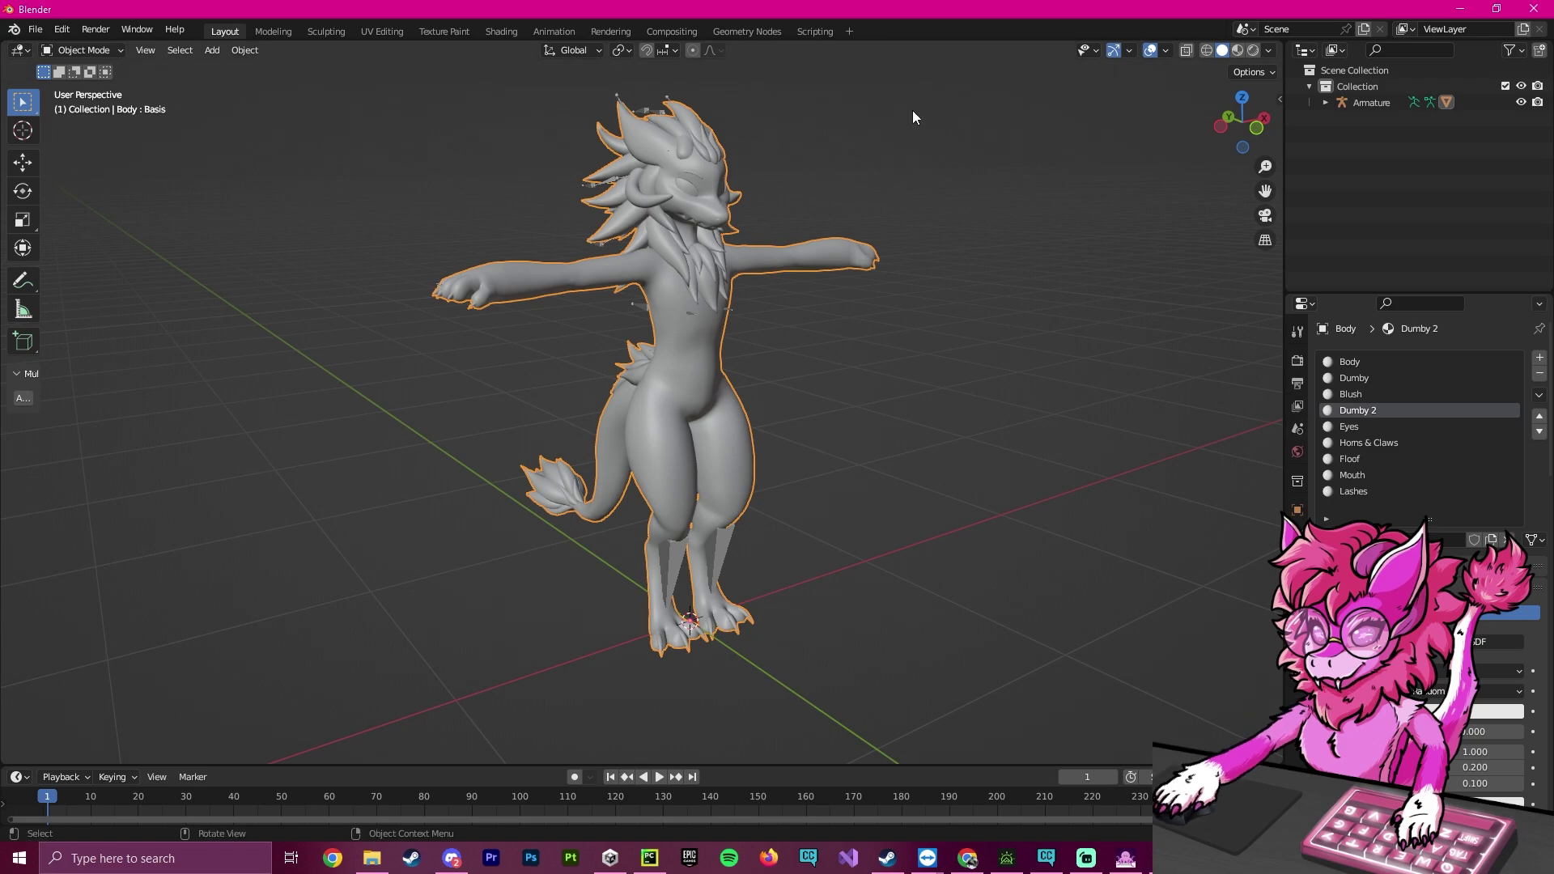
Put the Body mesh into Edit Mode at the head and clear the whole selection.
scroll(911, 117, up, 3)
shift+middle_drag(857, 239, 863, 415)
mouse_move(863, 300)
shift+middle_down()
mouse_move(903, 502)
mouse_move(867, 454)
shift+middle_up()
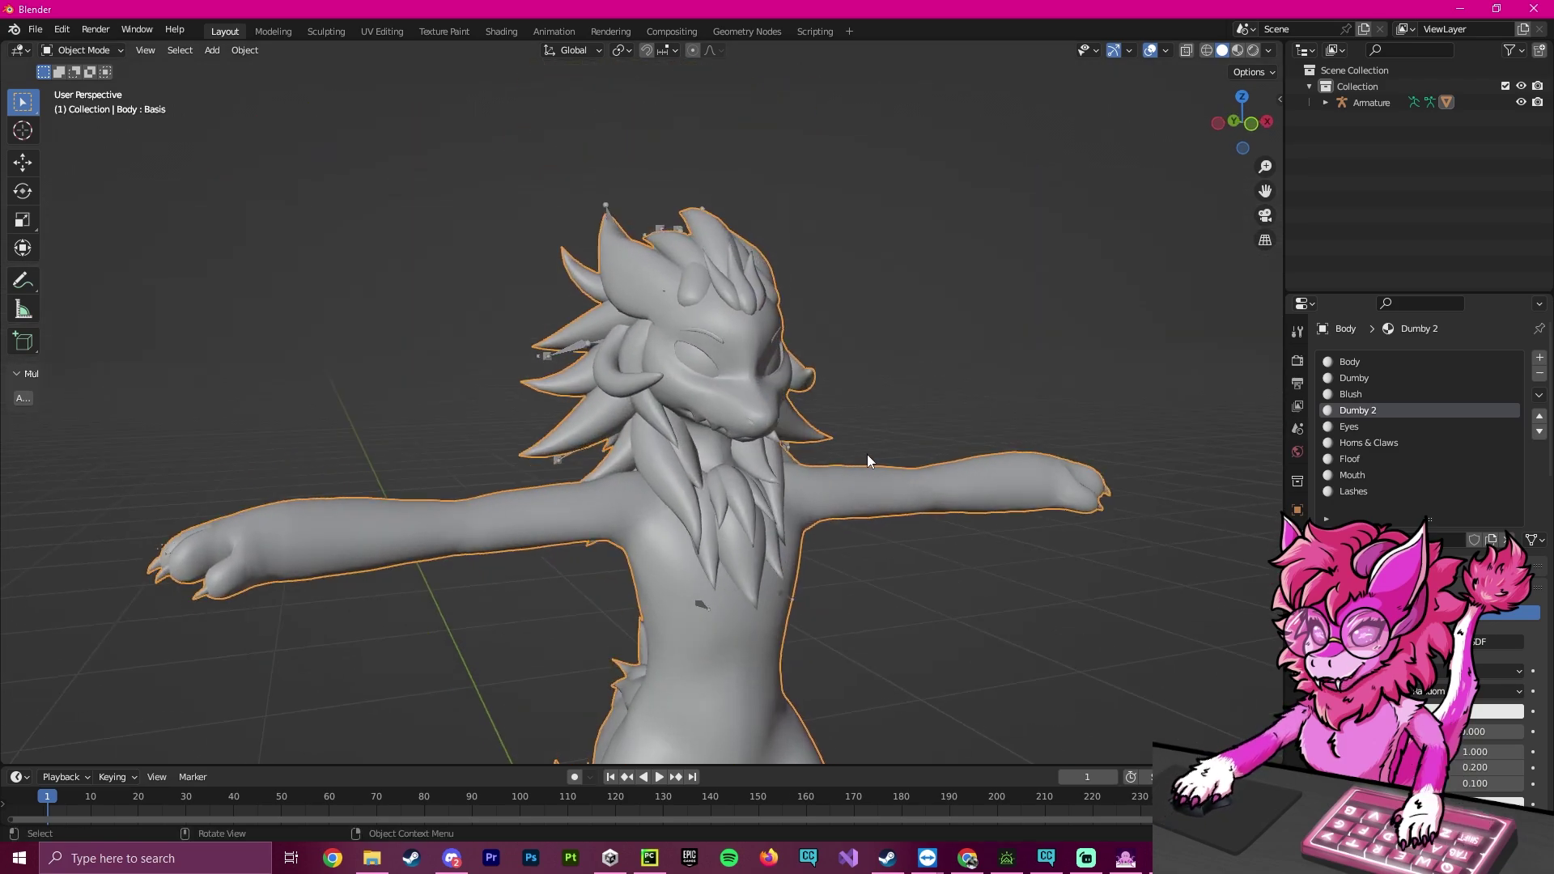
middle_drag(834, 403, 751, 391)
scroll(630, 371, up, 3)
middle_drag(584, 369, 746, 259)
key(Tab)
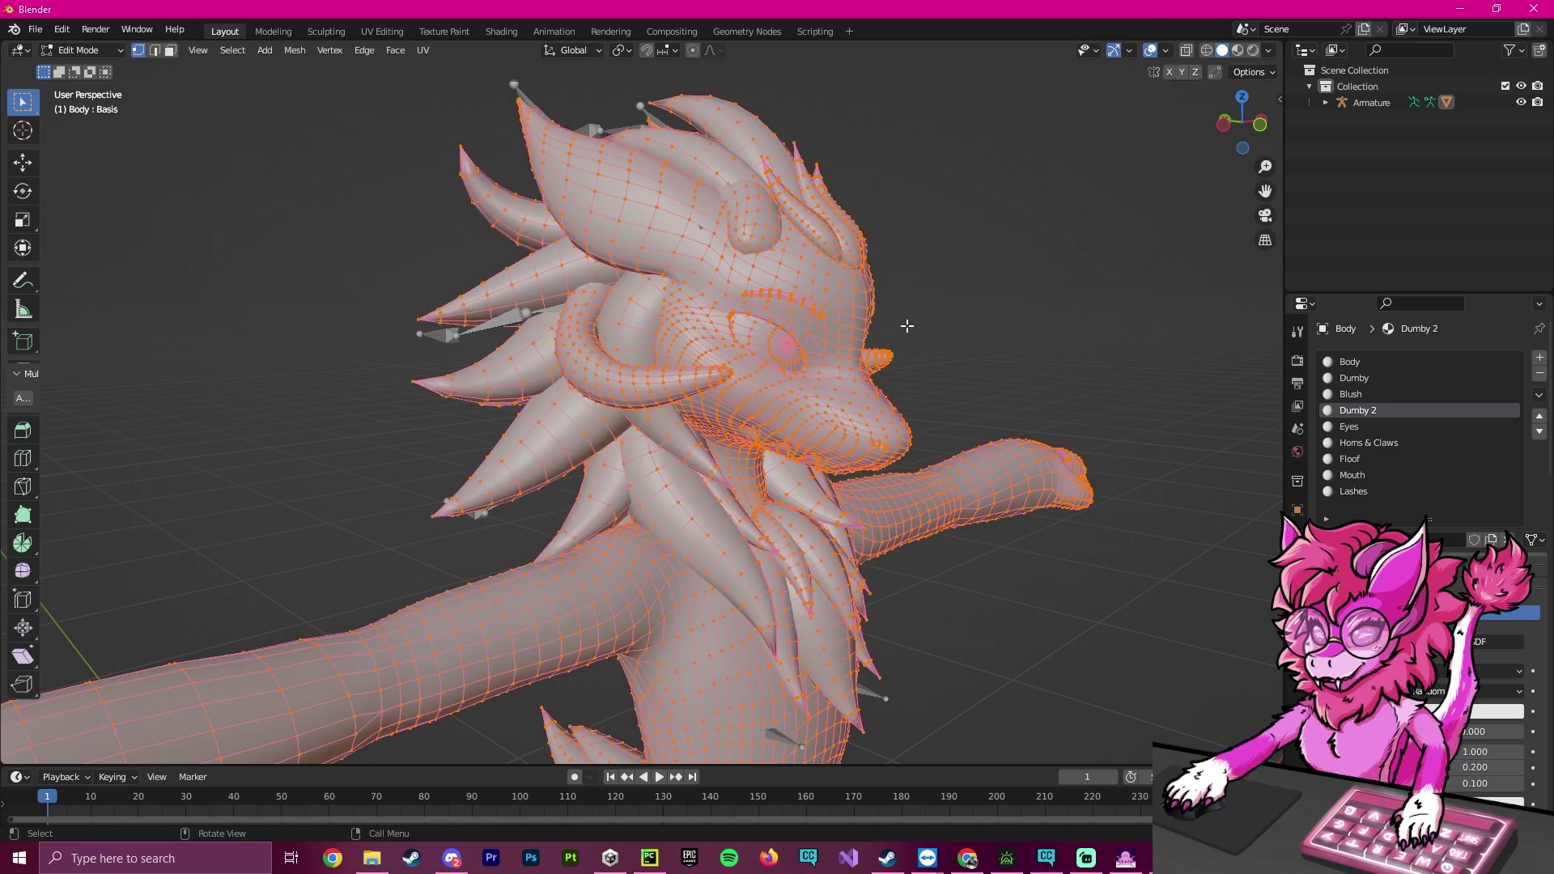
middle_drag(906, 326, 726, 258)
click(925, 313)
In face selection mode, select one matching forehead face above each eyebrow.
scroll(853, 276, up, 4)
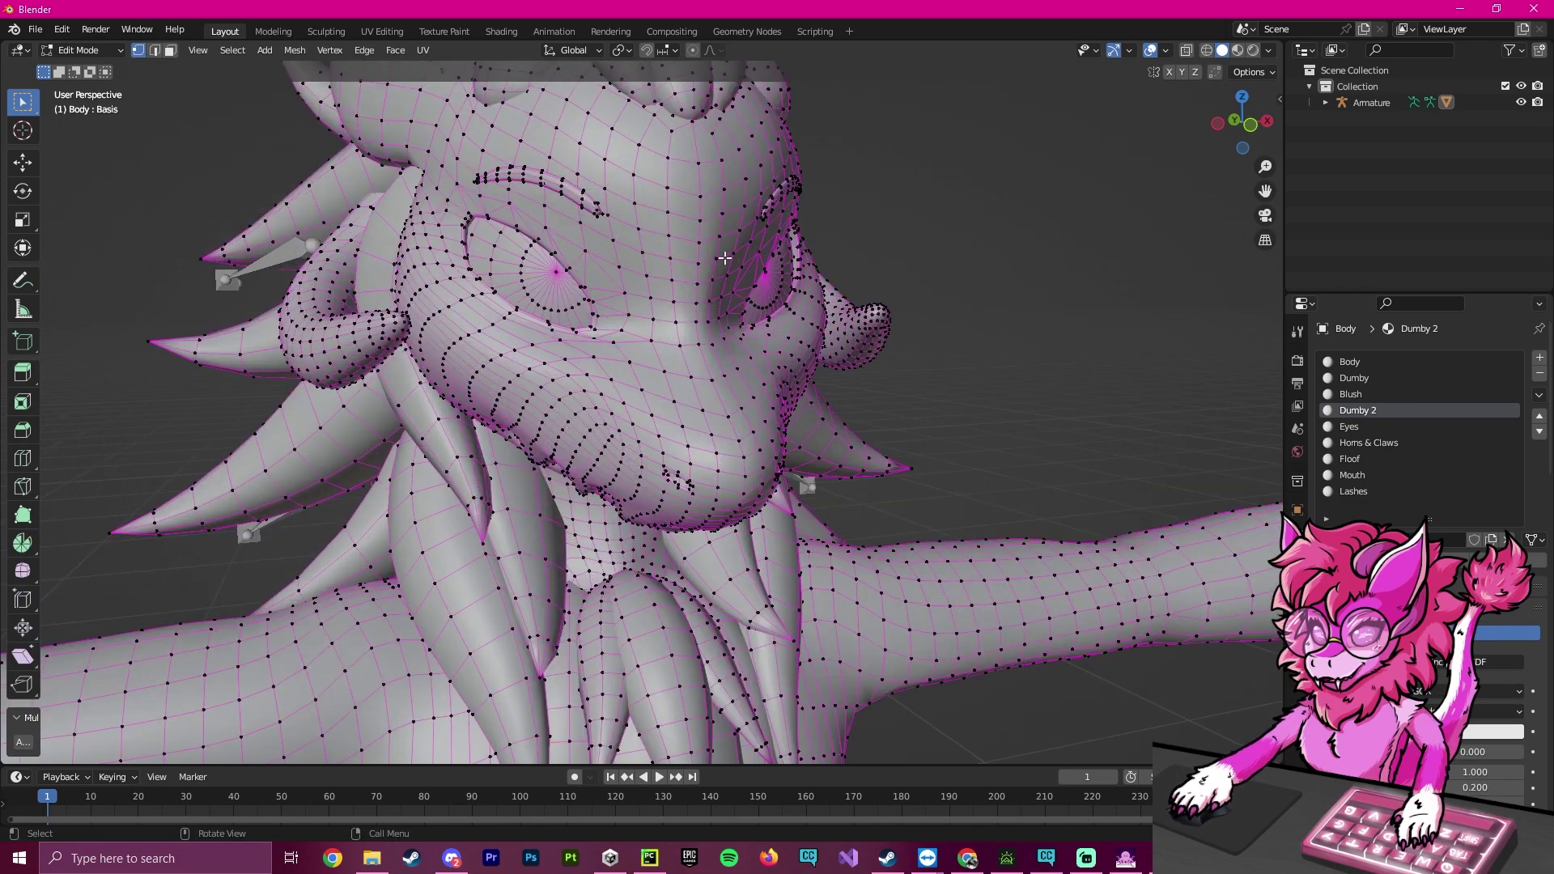
click(170, 50)
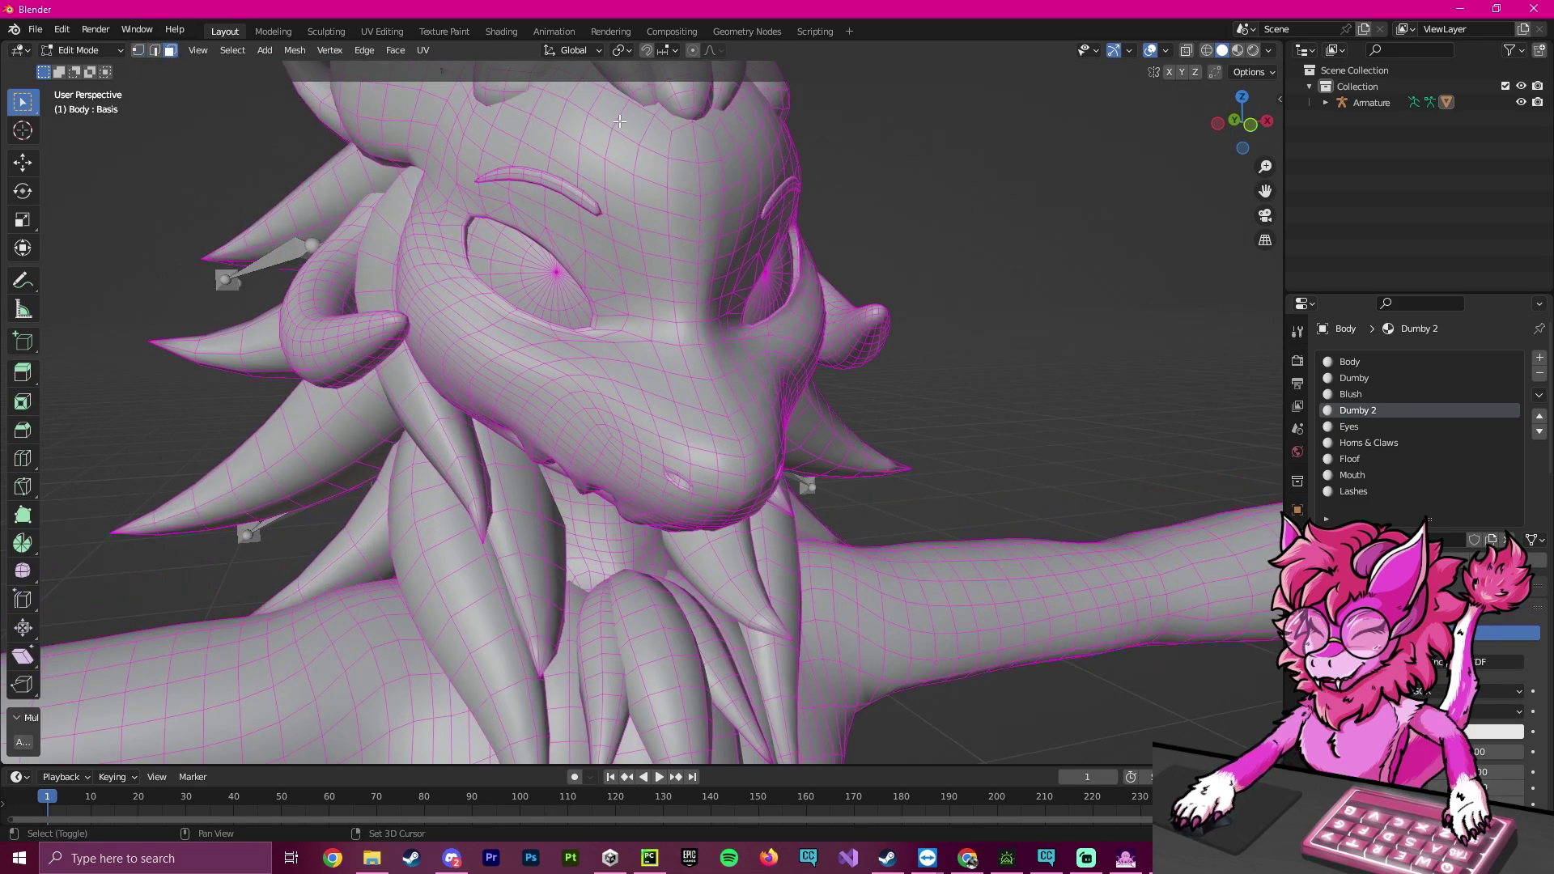
scroll(647, 229, up, 4)
scroll(678, 221, down, 3)
middle_drag(678, 221, 323, 388)
click(520, 318)
click(451, 375)
shift+click(303, 366)
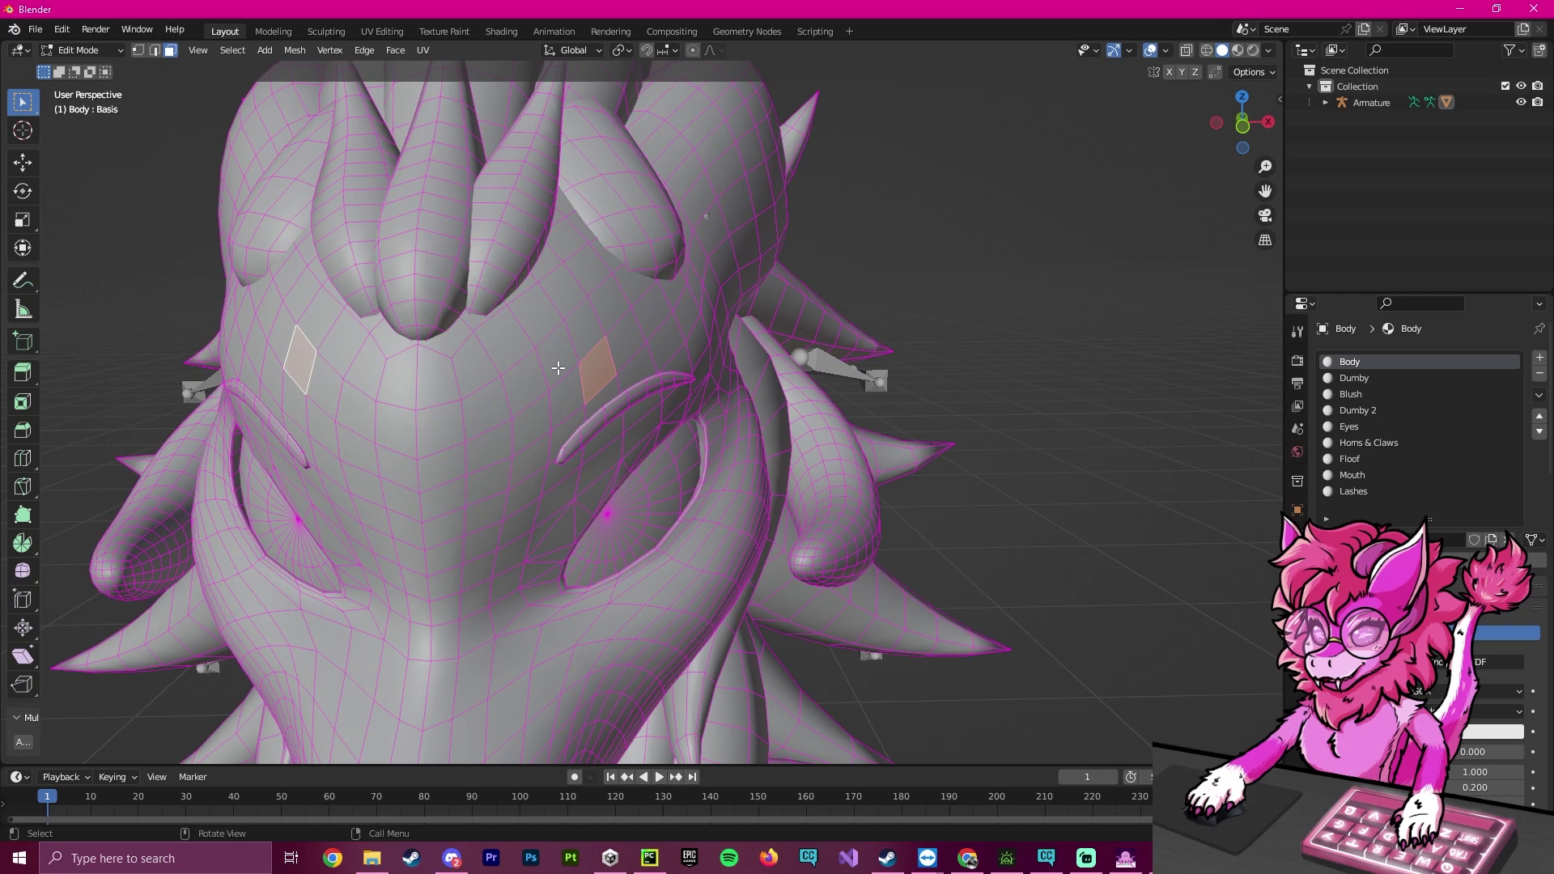
Duplicate the two selected forehead faces and place the copies floating above the forehead, in front of the hair.
middle_drag(664, 378, 460, 262)
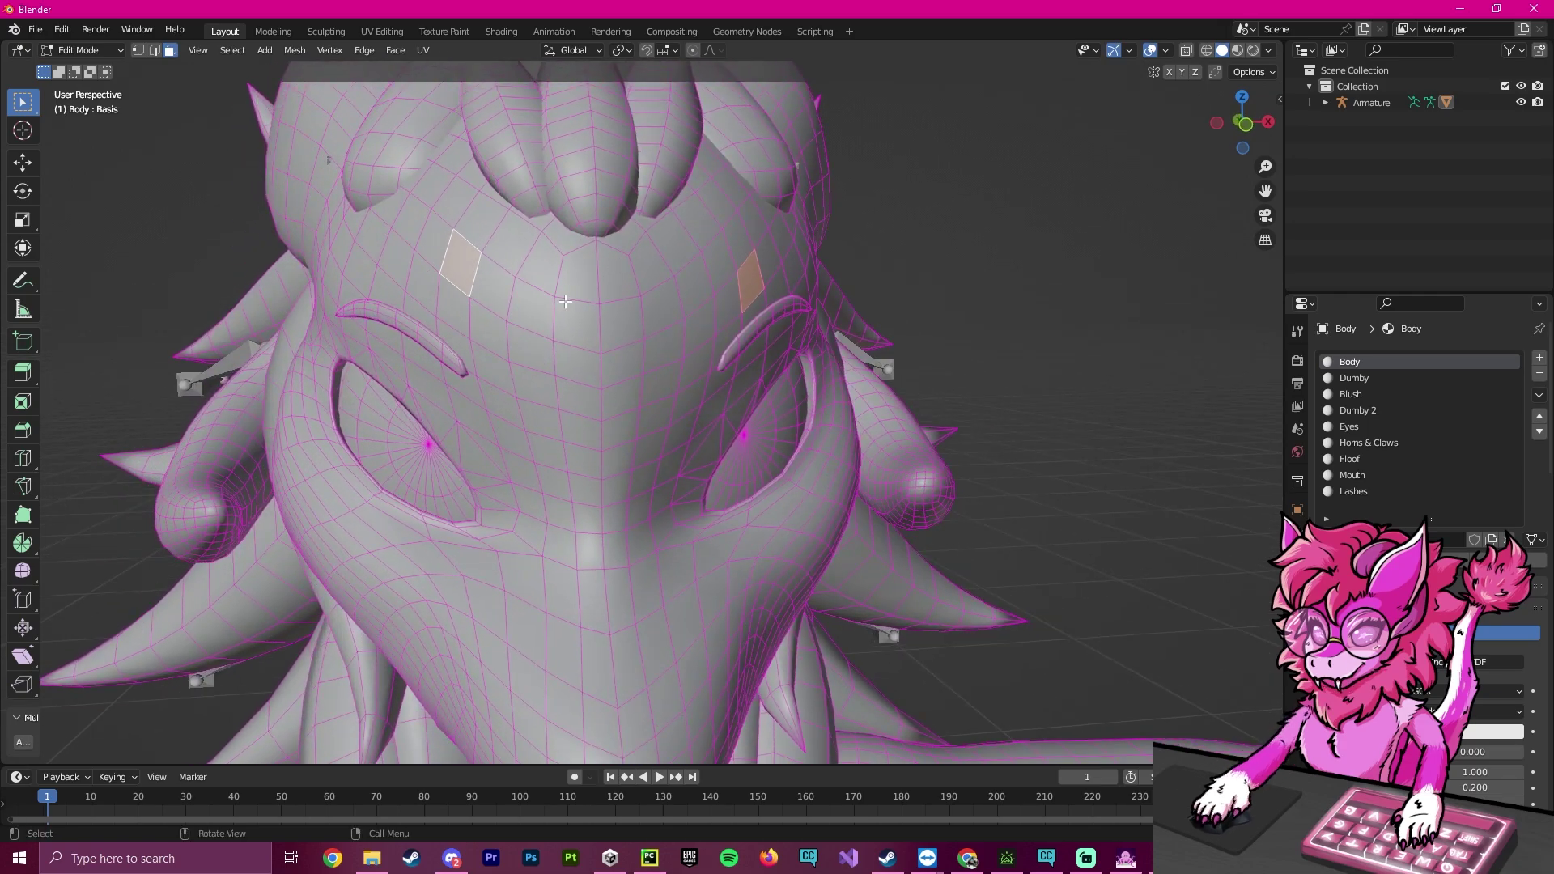
middle_drag(566, 336, 612, 352)
scroll(790, 362, down, 2)
middle_drag(801, 374, 786, 374)
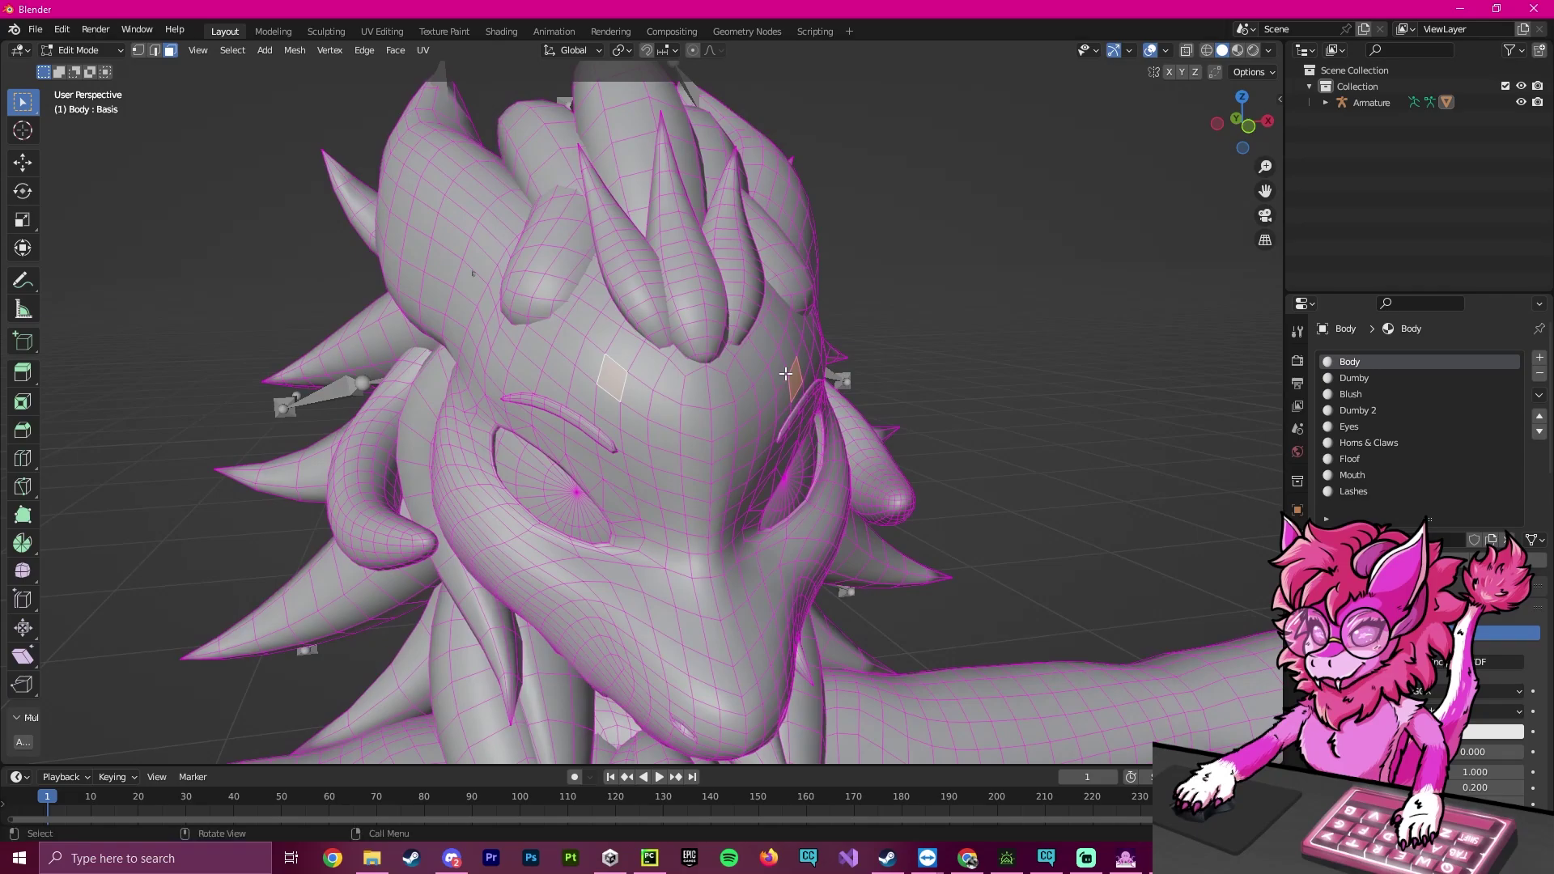
key(g)
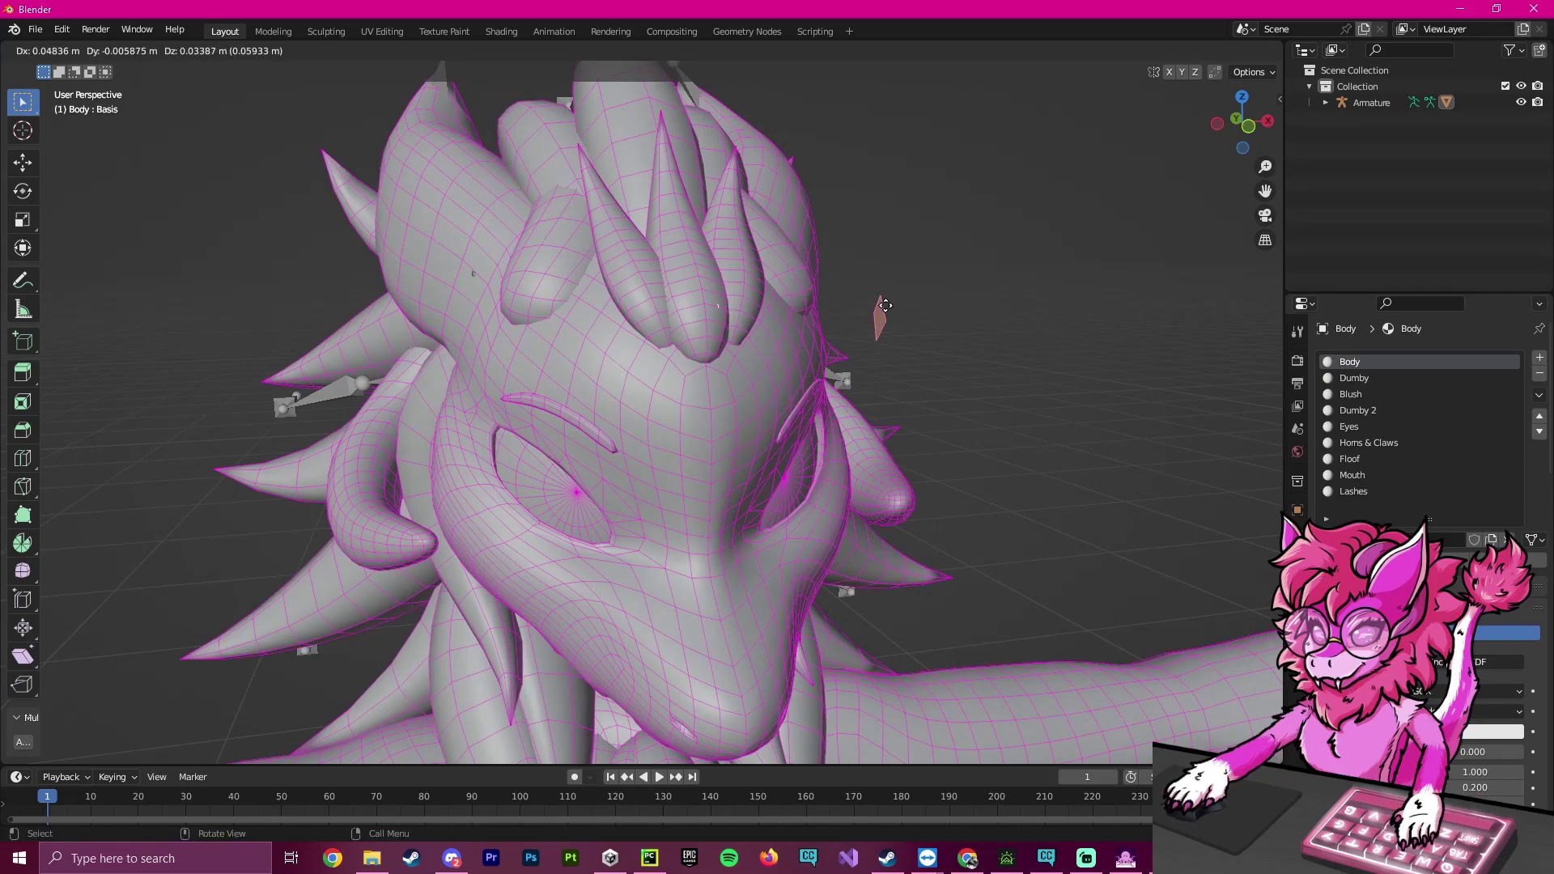
click(769, 97)
middle_drag(781, 183, 843, 288)
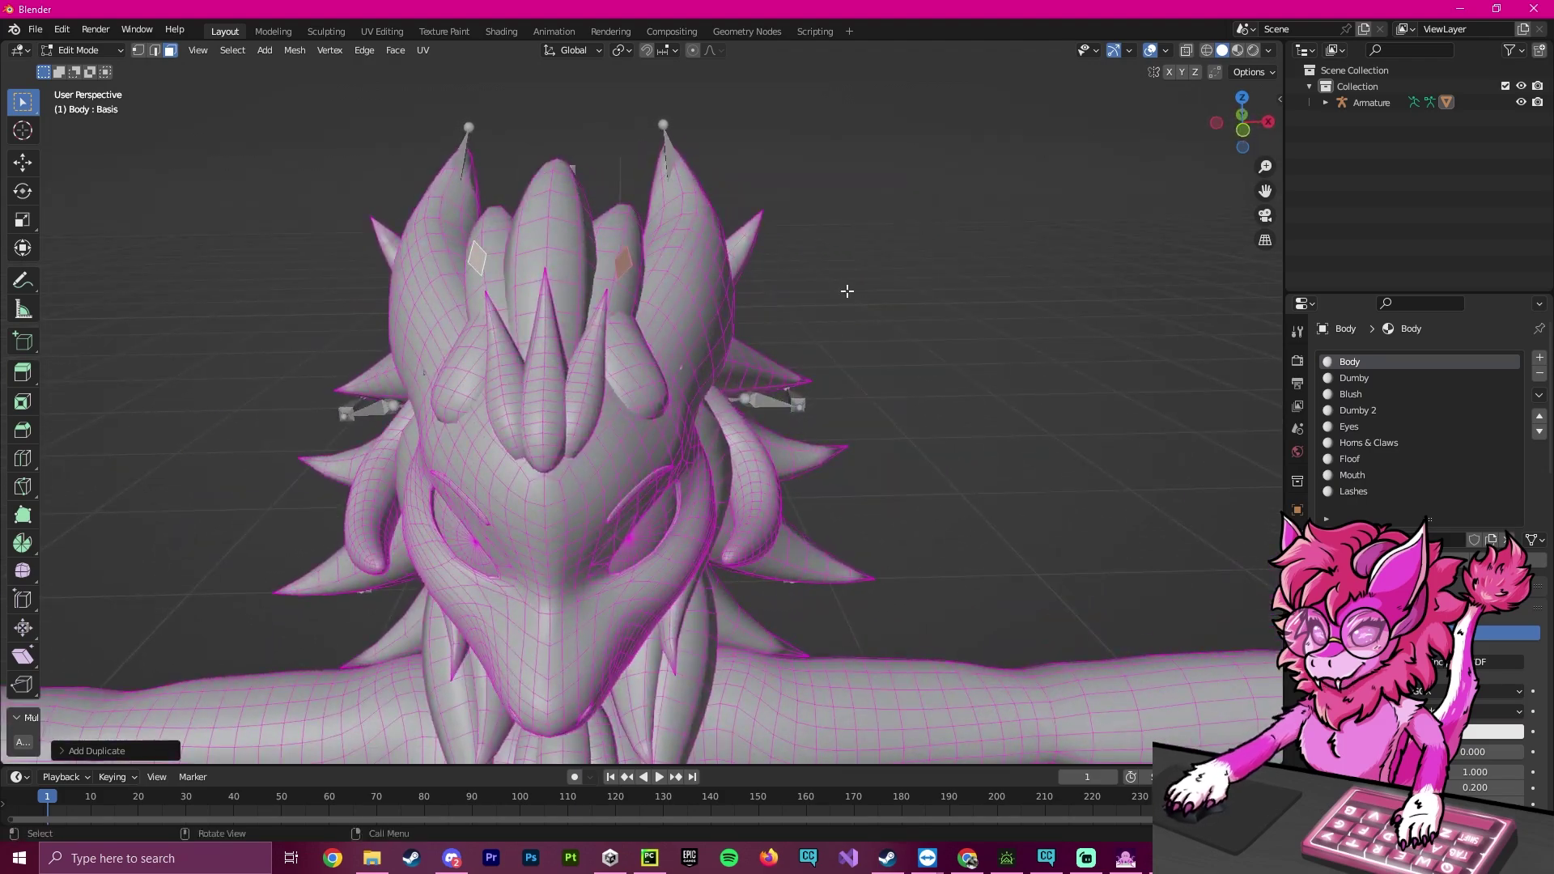
Assign one of the duplicated faces to the Dumby material and the other one to Dumby 2.
middle_drag(711, 296, 549, 246)
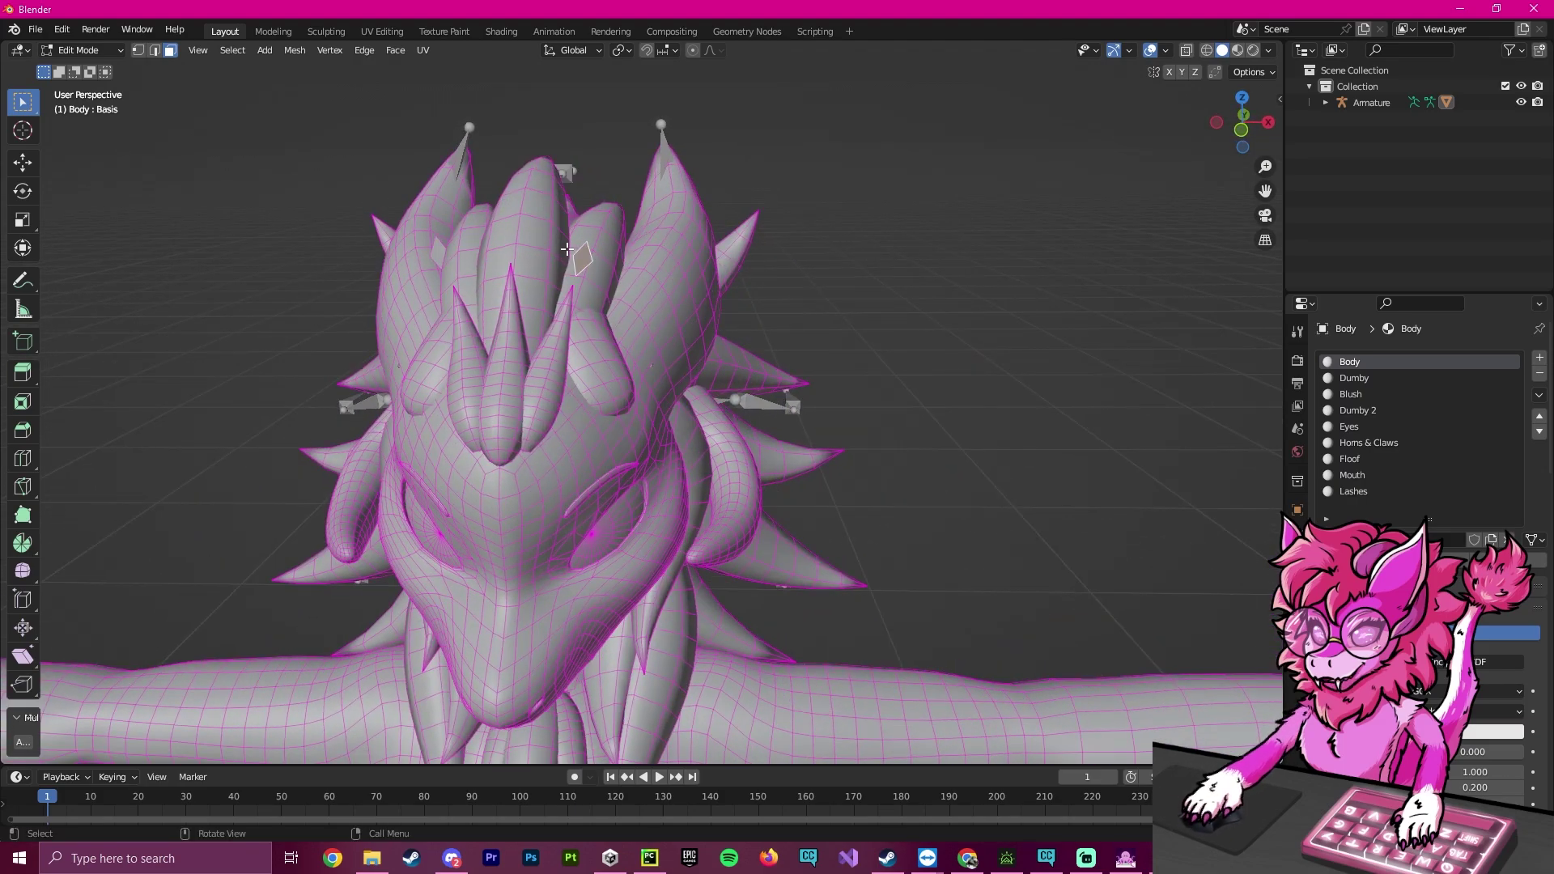
click(1343, 379)
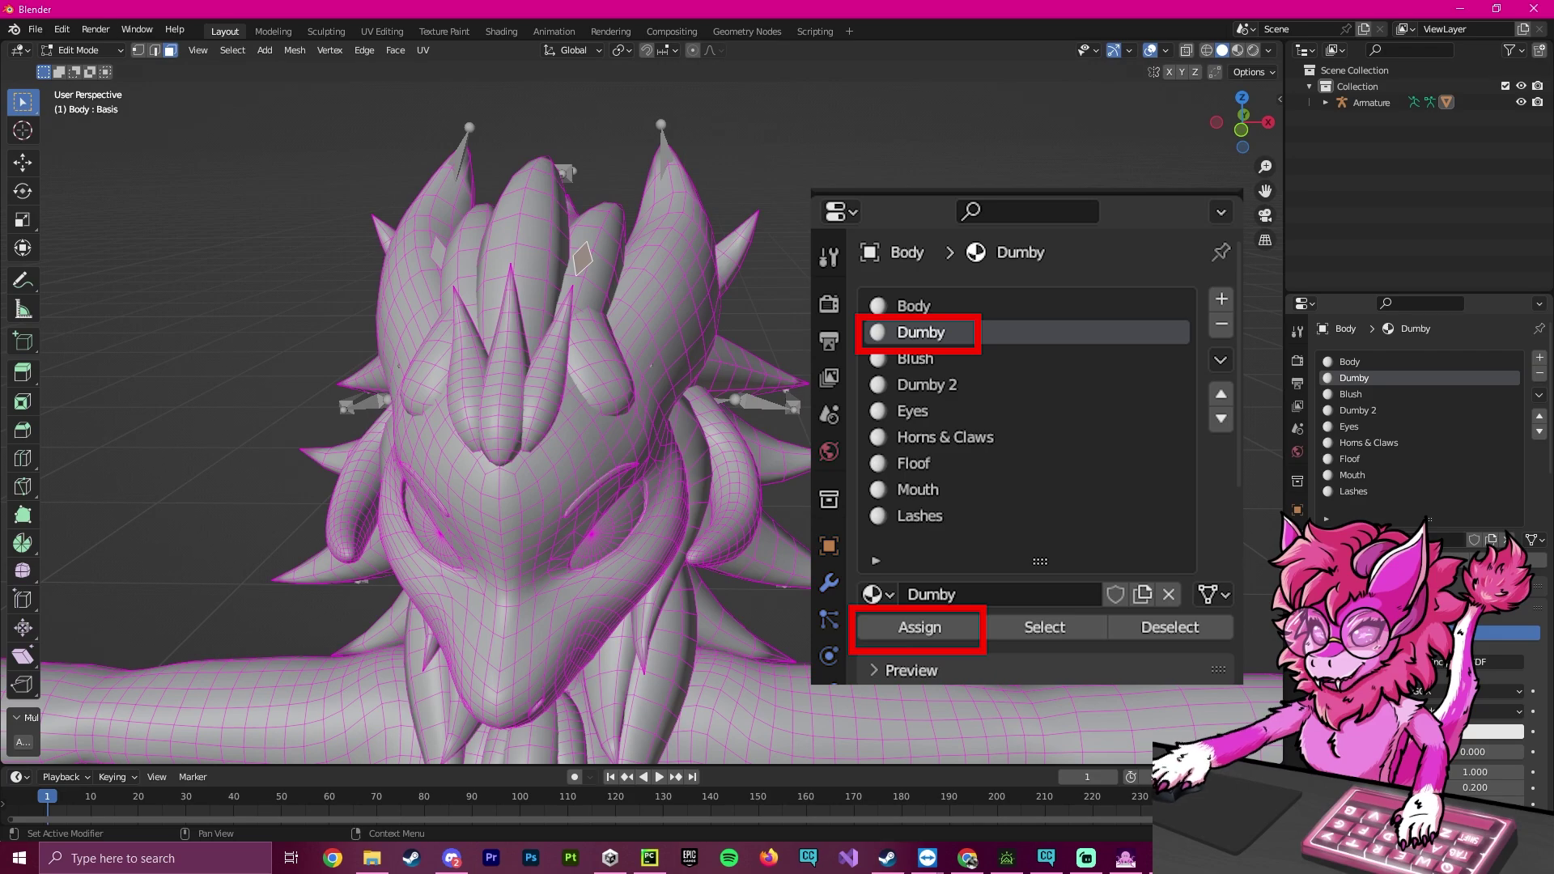
middle_drag(615, 389, 654, 388)
click(612, 262)
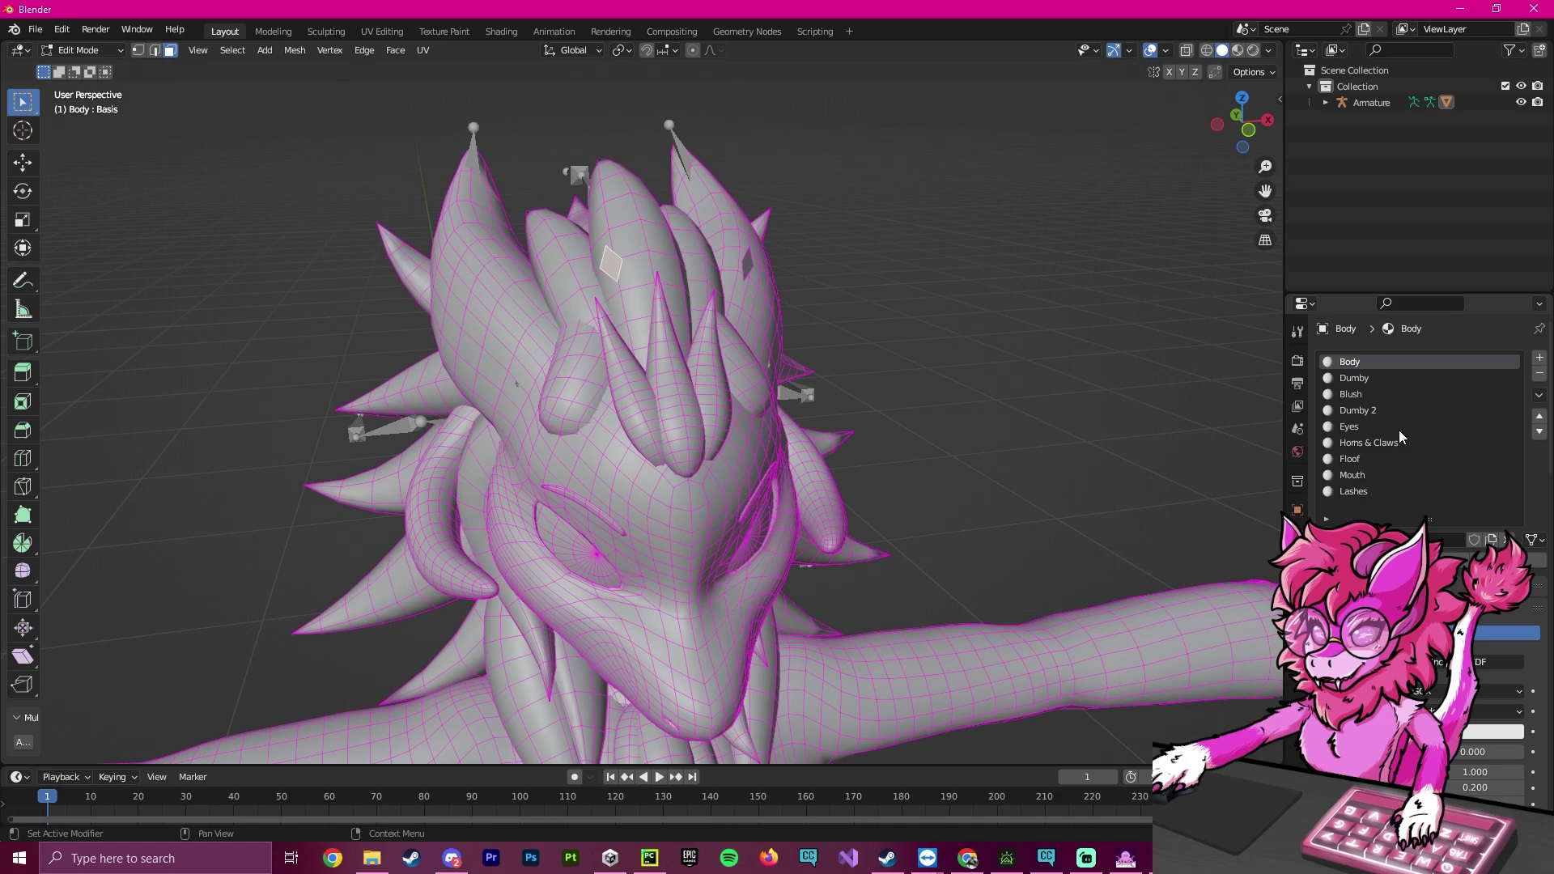
click(1368, 411)
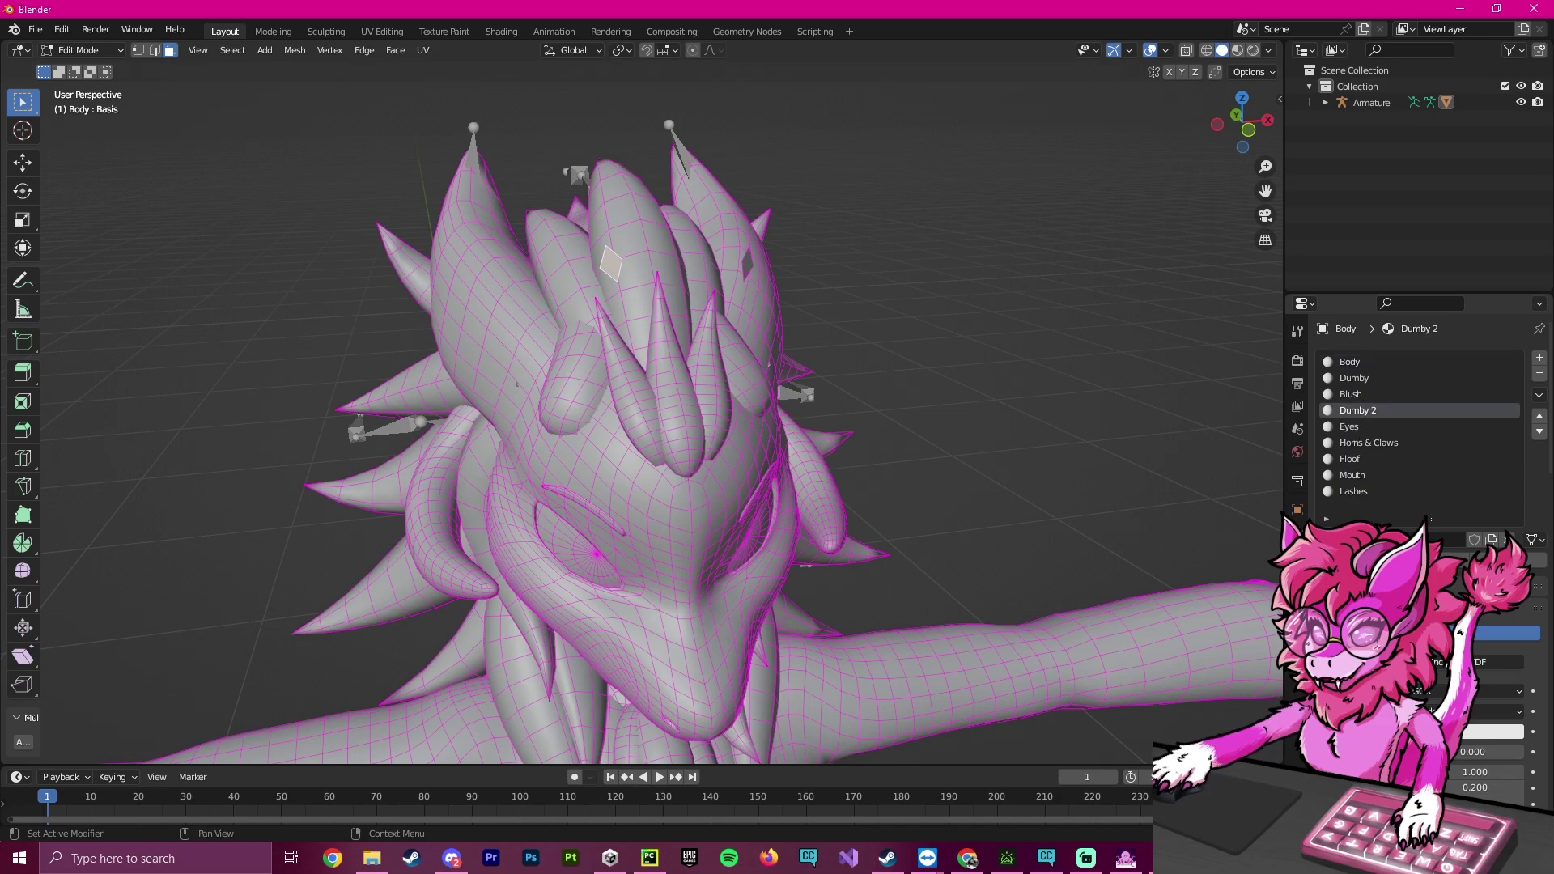
Check the assignment by selecting the faces that use the Dumby material.
middle_drag(1023, 357, 988, 353)
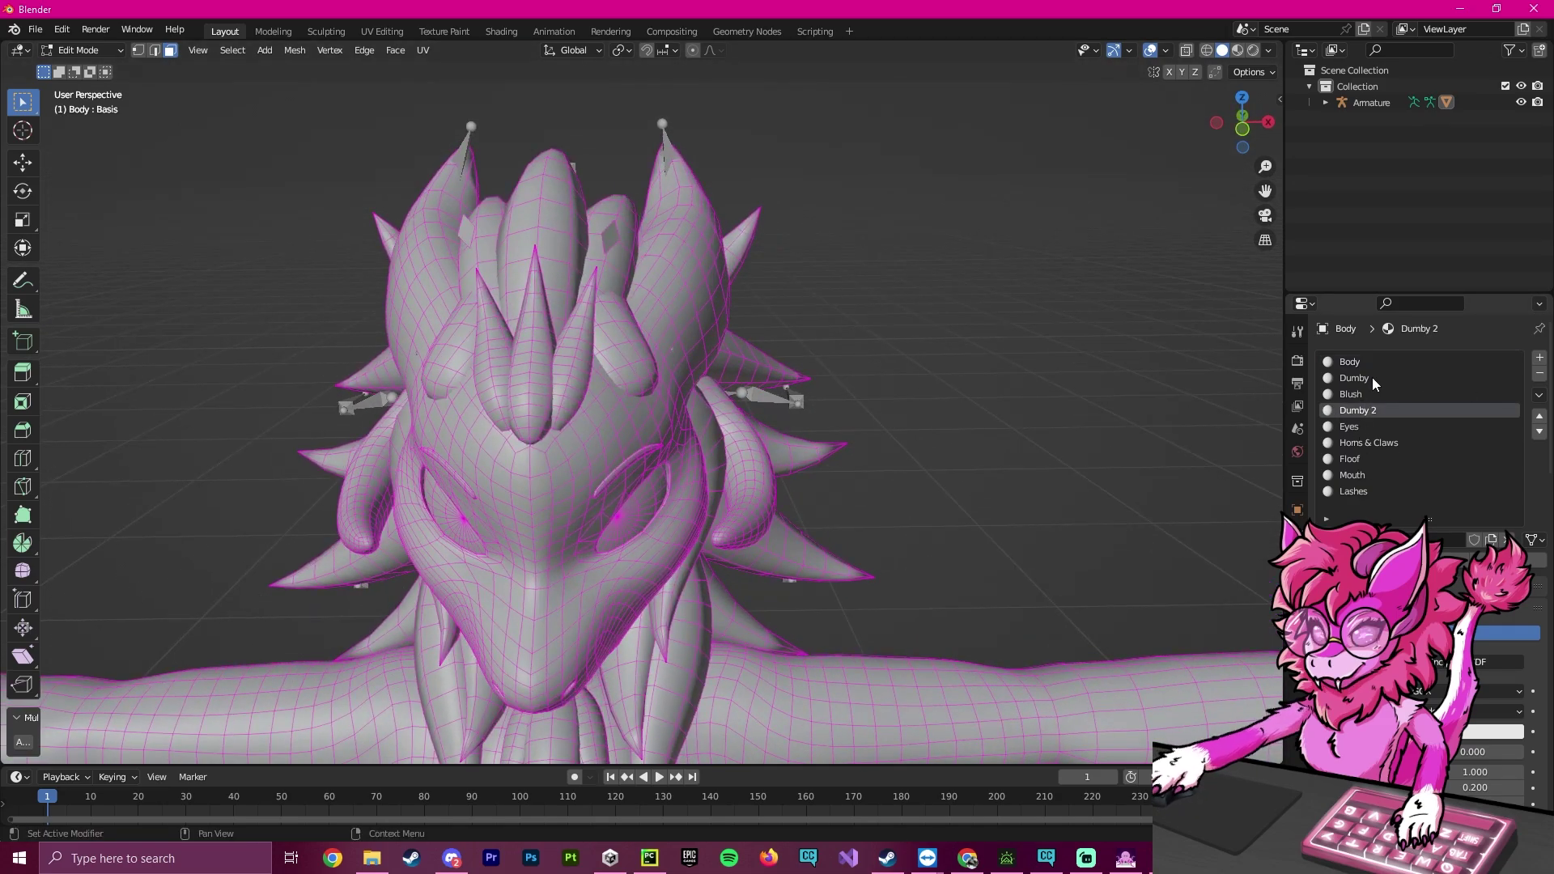
click(1365, 378)
click(1430, 560)
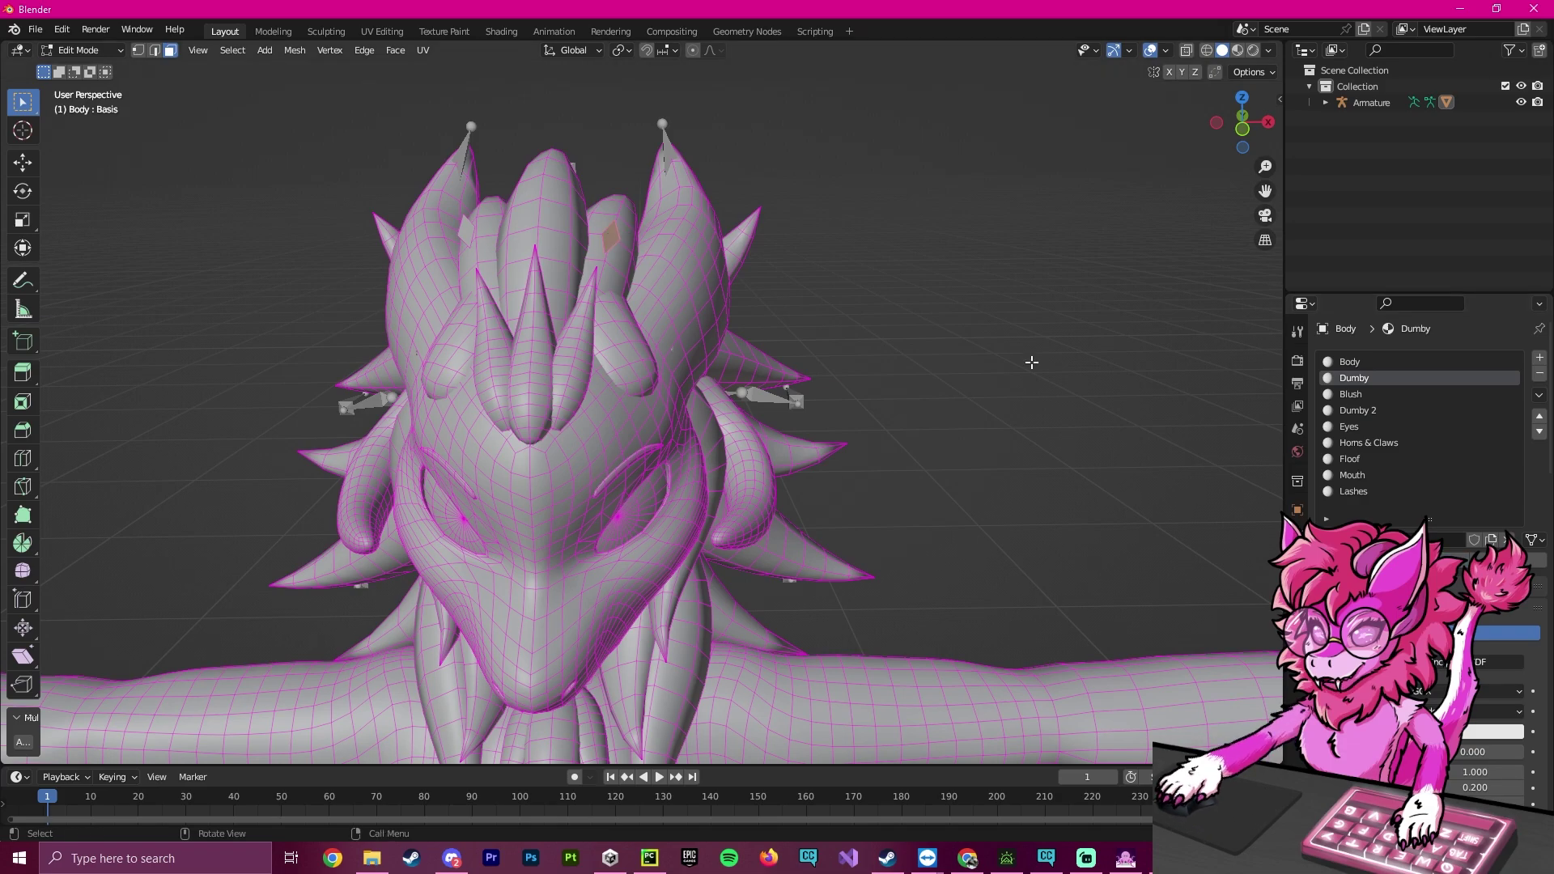
Select both duplicated faces and scale them down together until they are tiny.
middle_drag(957, 378, 810, 277)
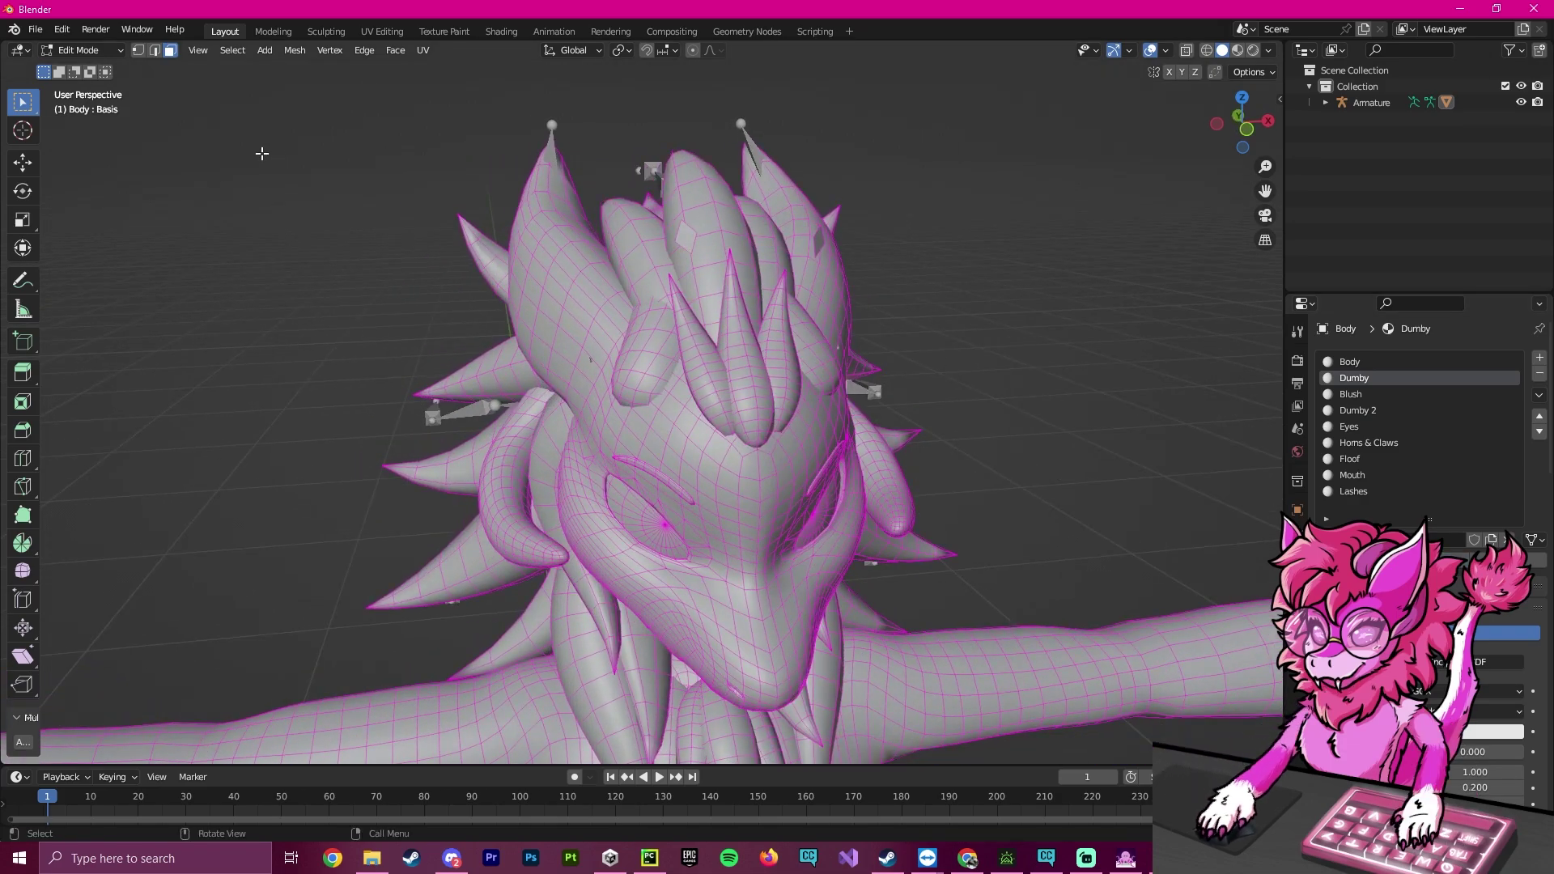
click(690, 236)
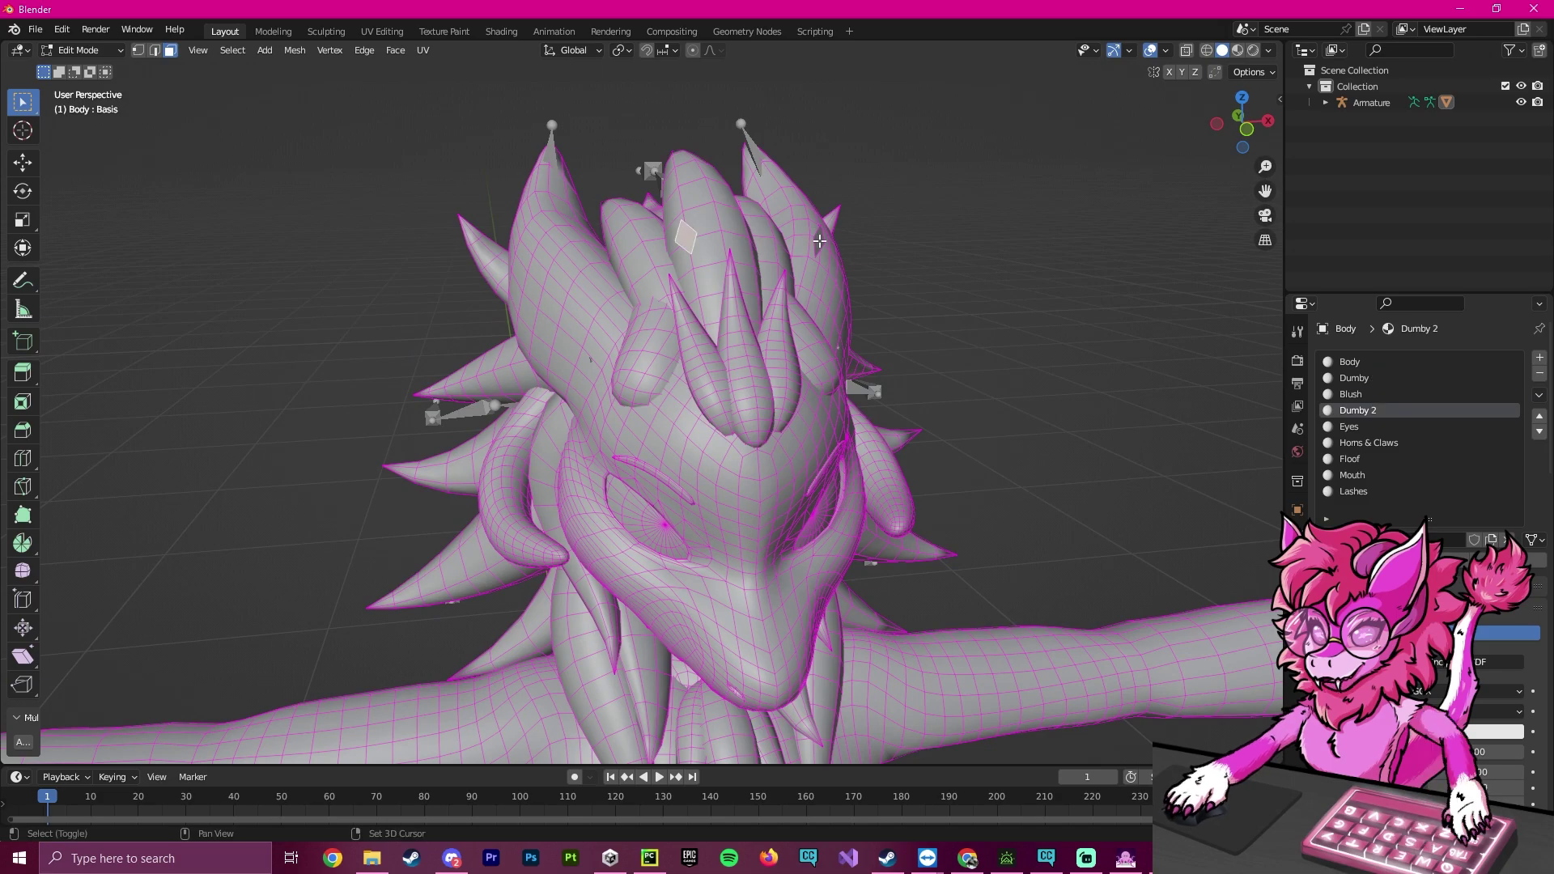
shift+click(818, 240)
middle_drag(858, 256, 801, 260)
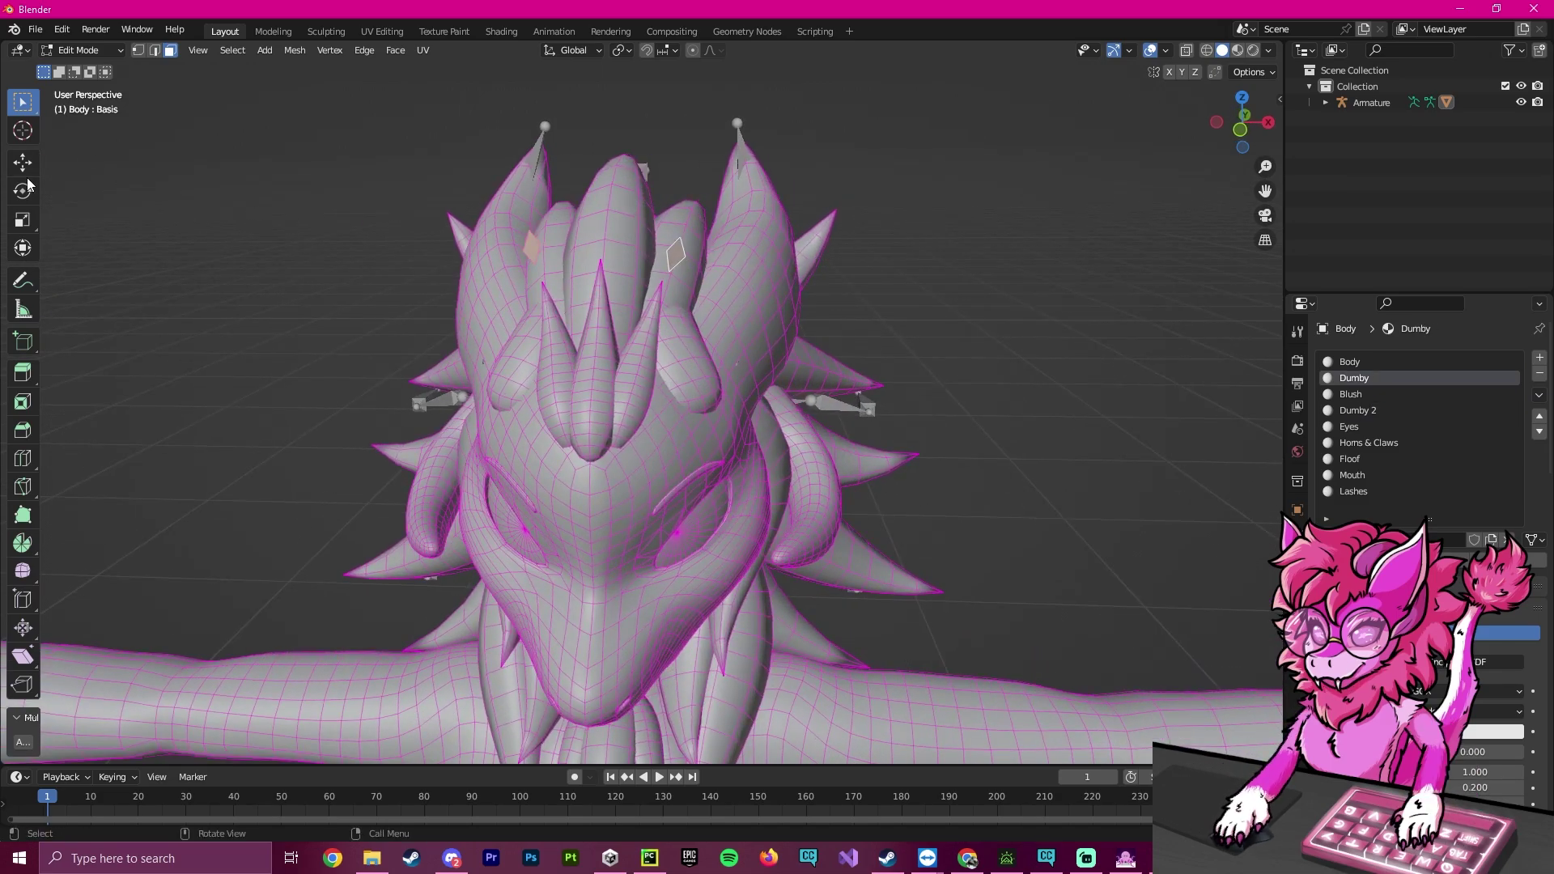
click(23, 219)
drag(672, 221, 608, 239)
From the side view, move the two shrunken faces down and back inside the head, and clear the selection.
middle_drag(608, 239, 1214, 152)
click(1237, 127)
click(23, 162)
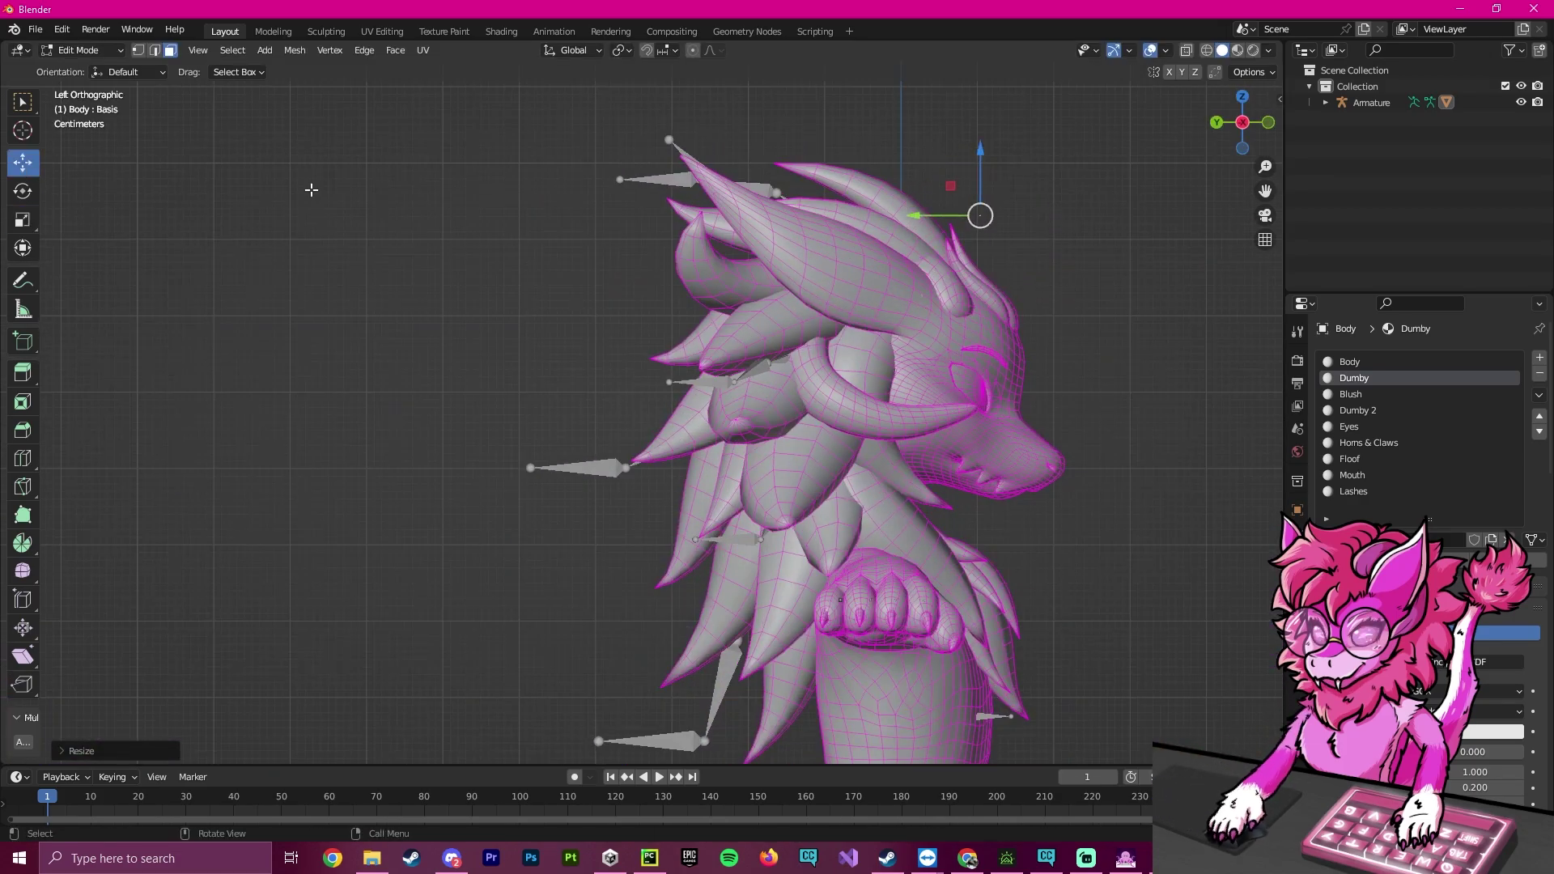
drag(951, 192, 901, 324)
middle_drag(1093, 312, 929, 374)
scroll(915, 353, down, 3)
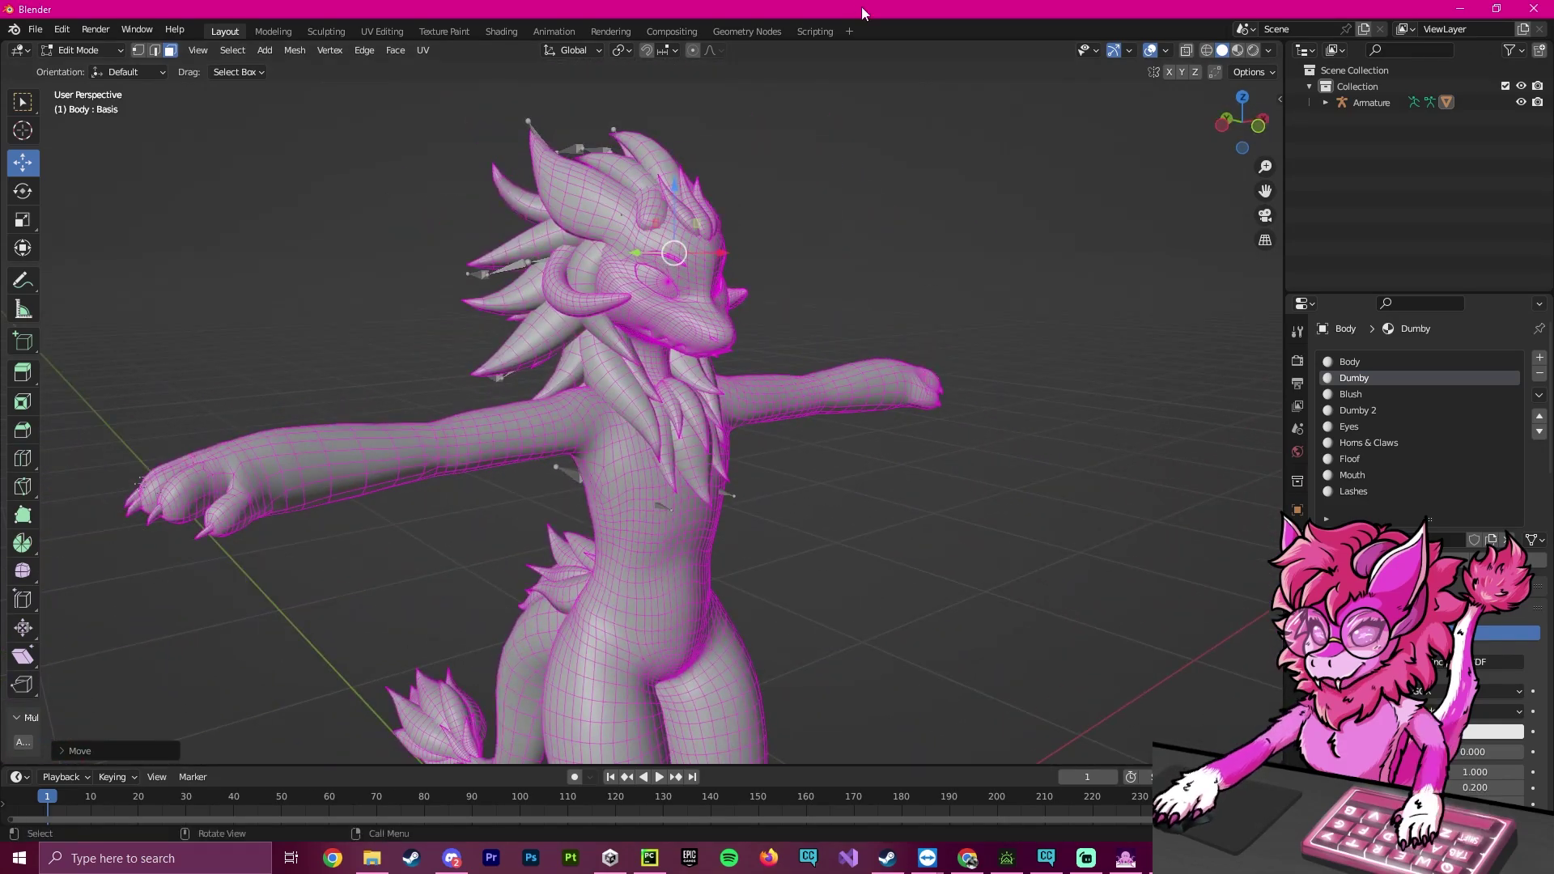
middle_drag(824, 310, 845, 323)
click(916, 260)
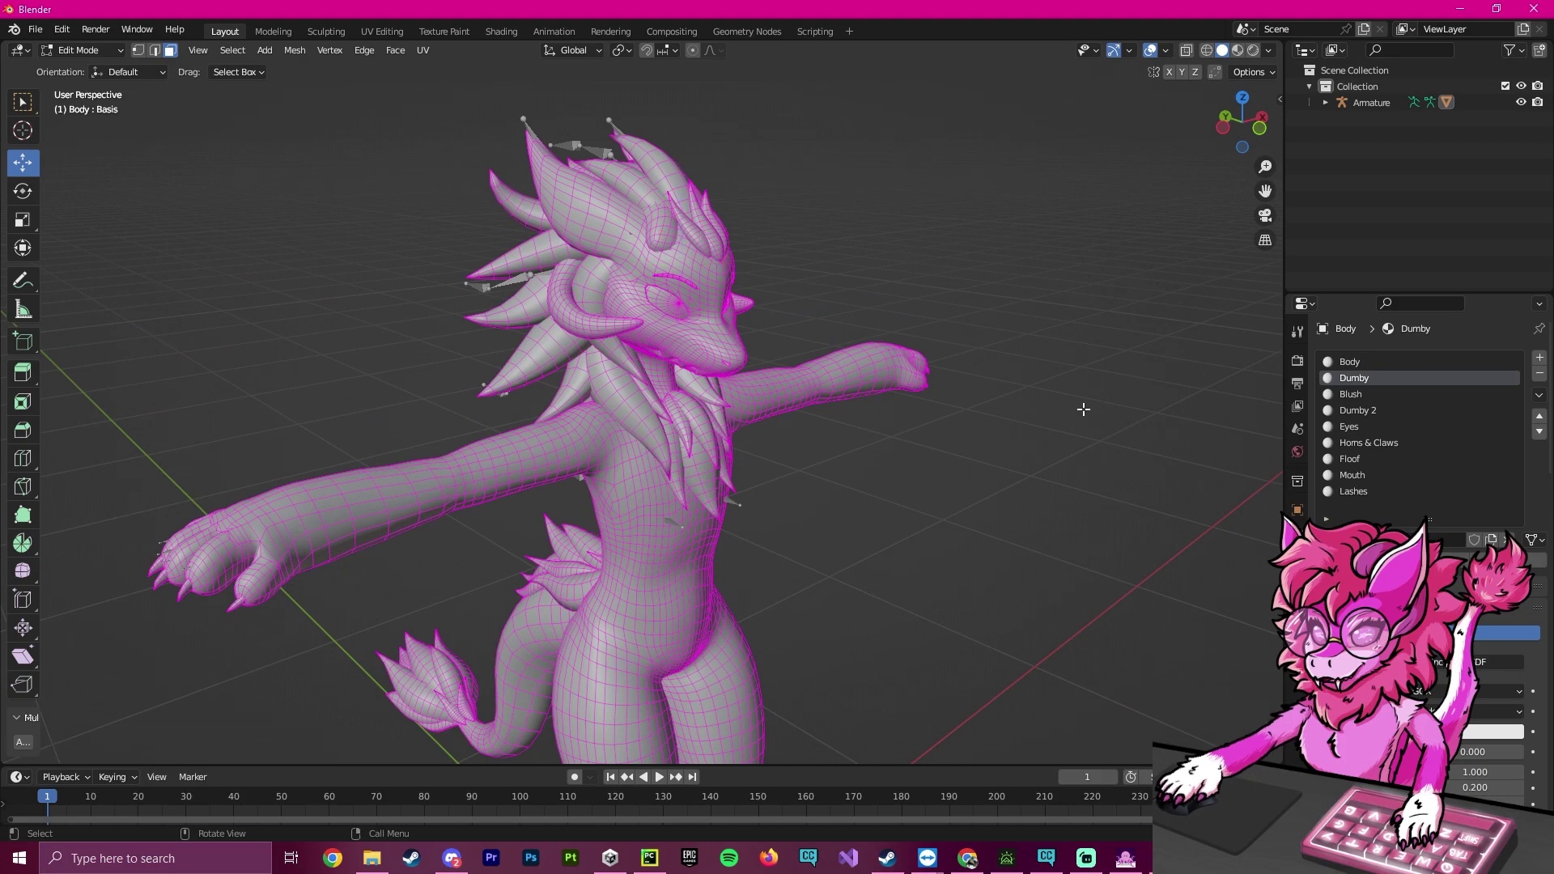
Switch the Body mesh back to Object Mode.
shift+middle_drag(944, 456, 872, 406)
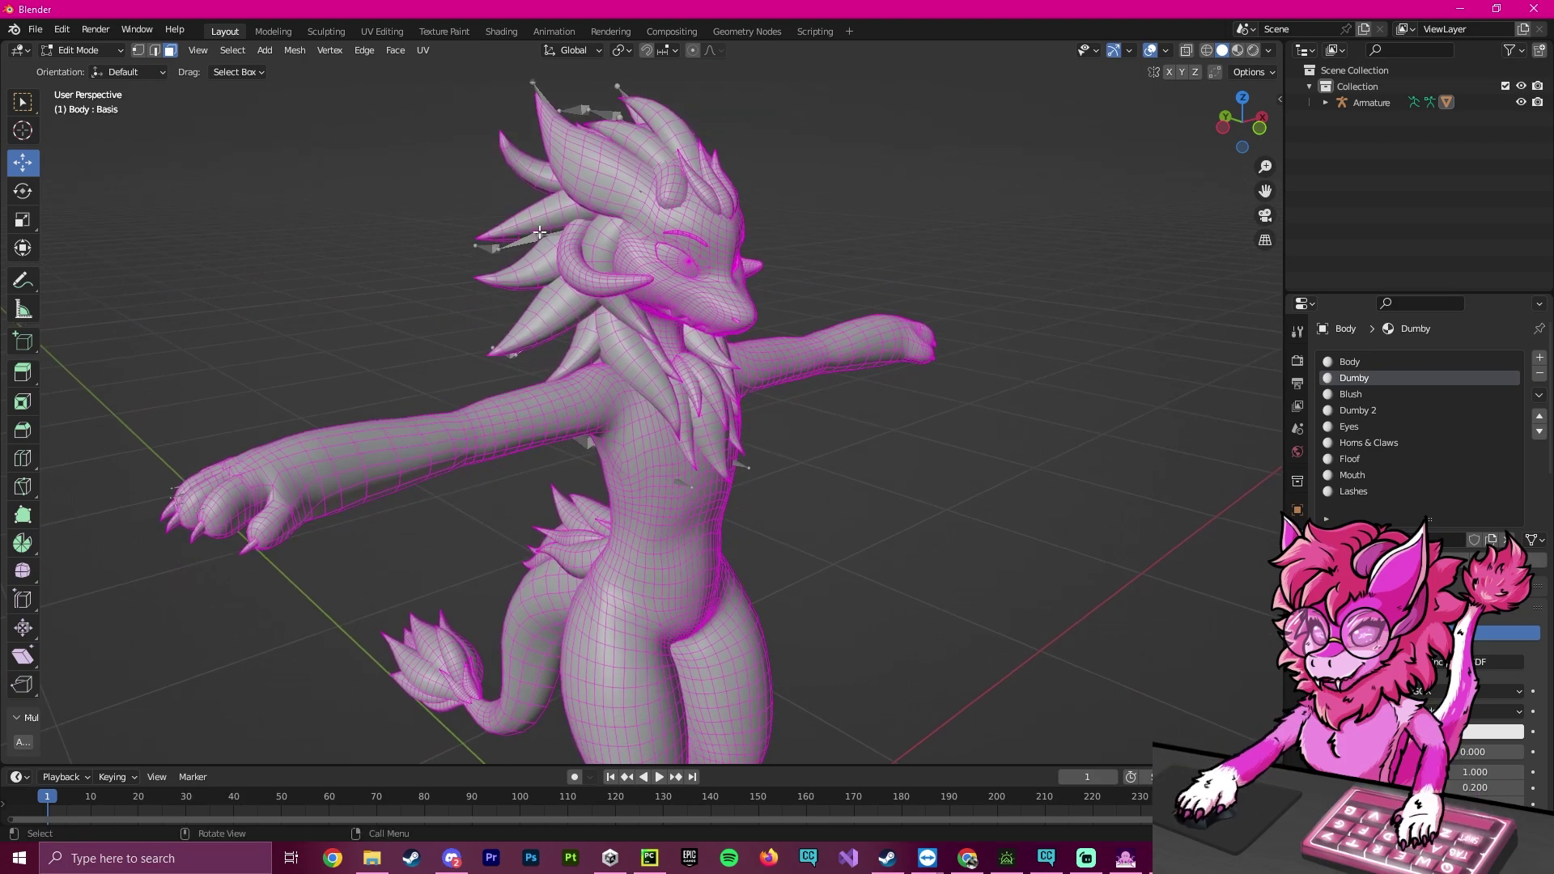
click(85, 52)
click(88, 68)
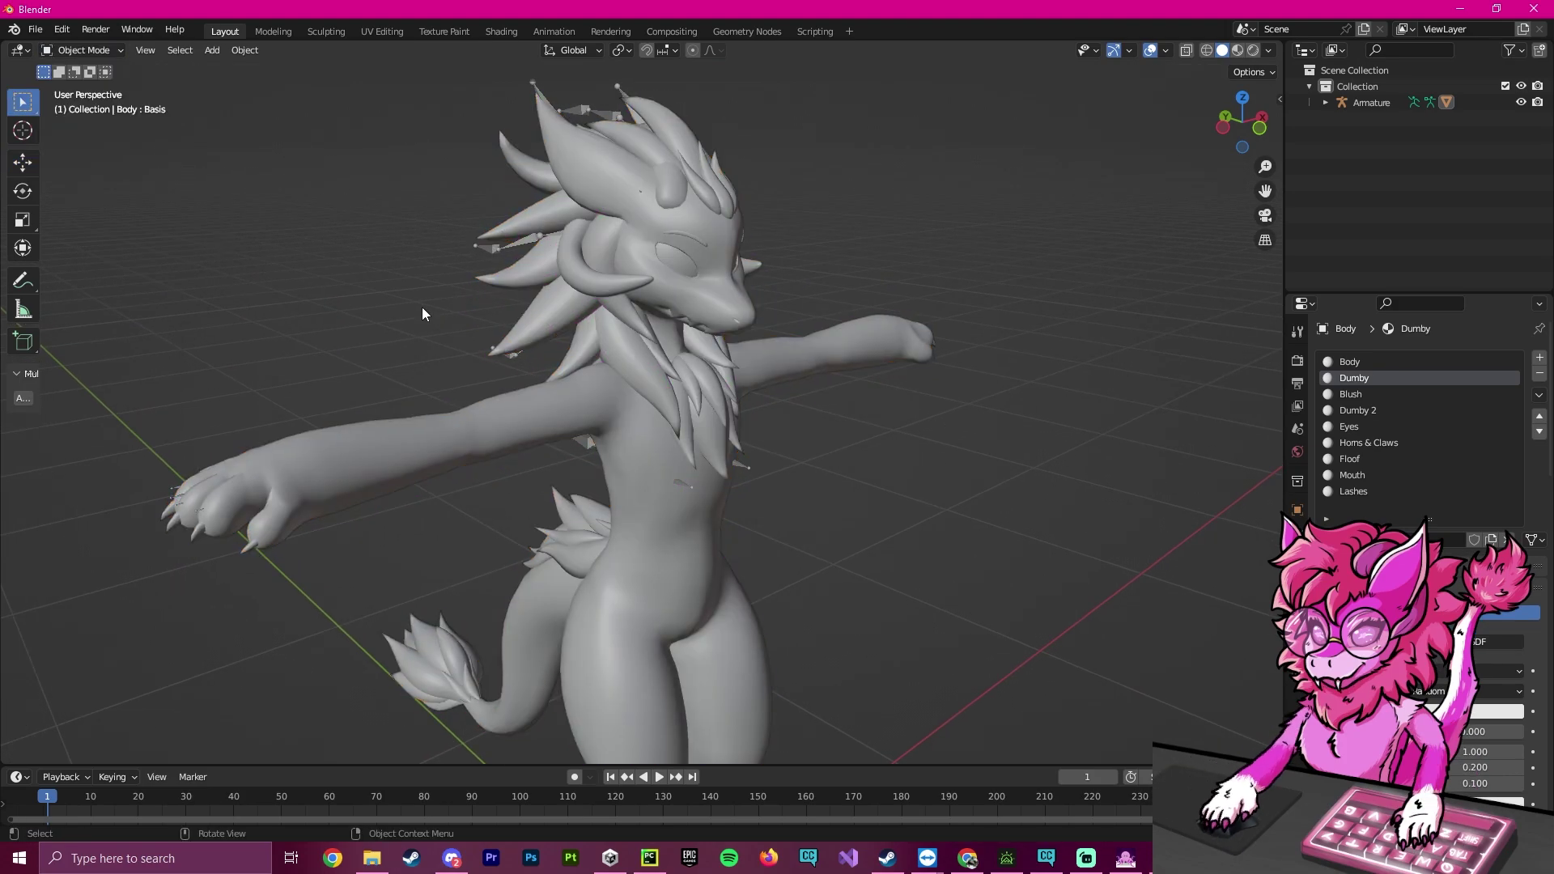
Enter Edit Mode on the Body mesh and select all of its geometry.
click(84, 50)
click(84, 86)
middle_drag(717, 333, 519, 168)
key(a)
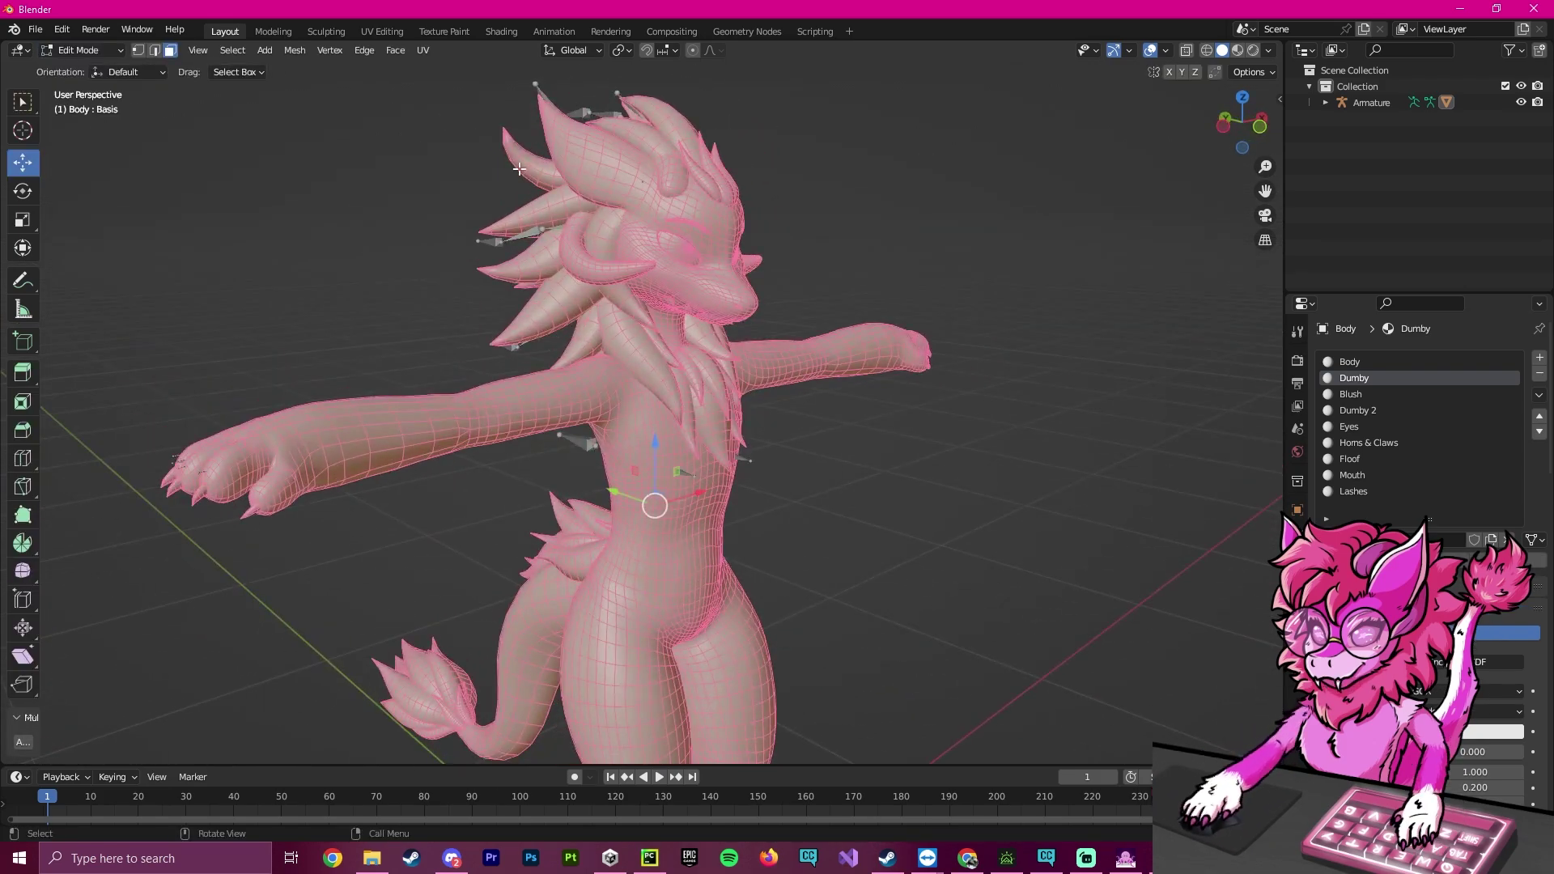
Sort the selected mesh elements by Material with Faces as the element type, and clear the selection.
click(297, 52)
mouse_move(340, 384)
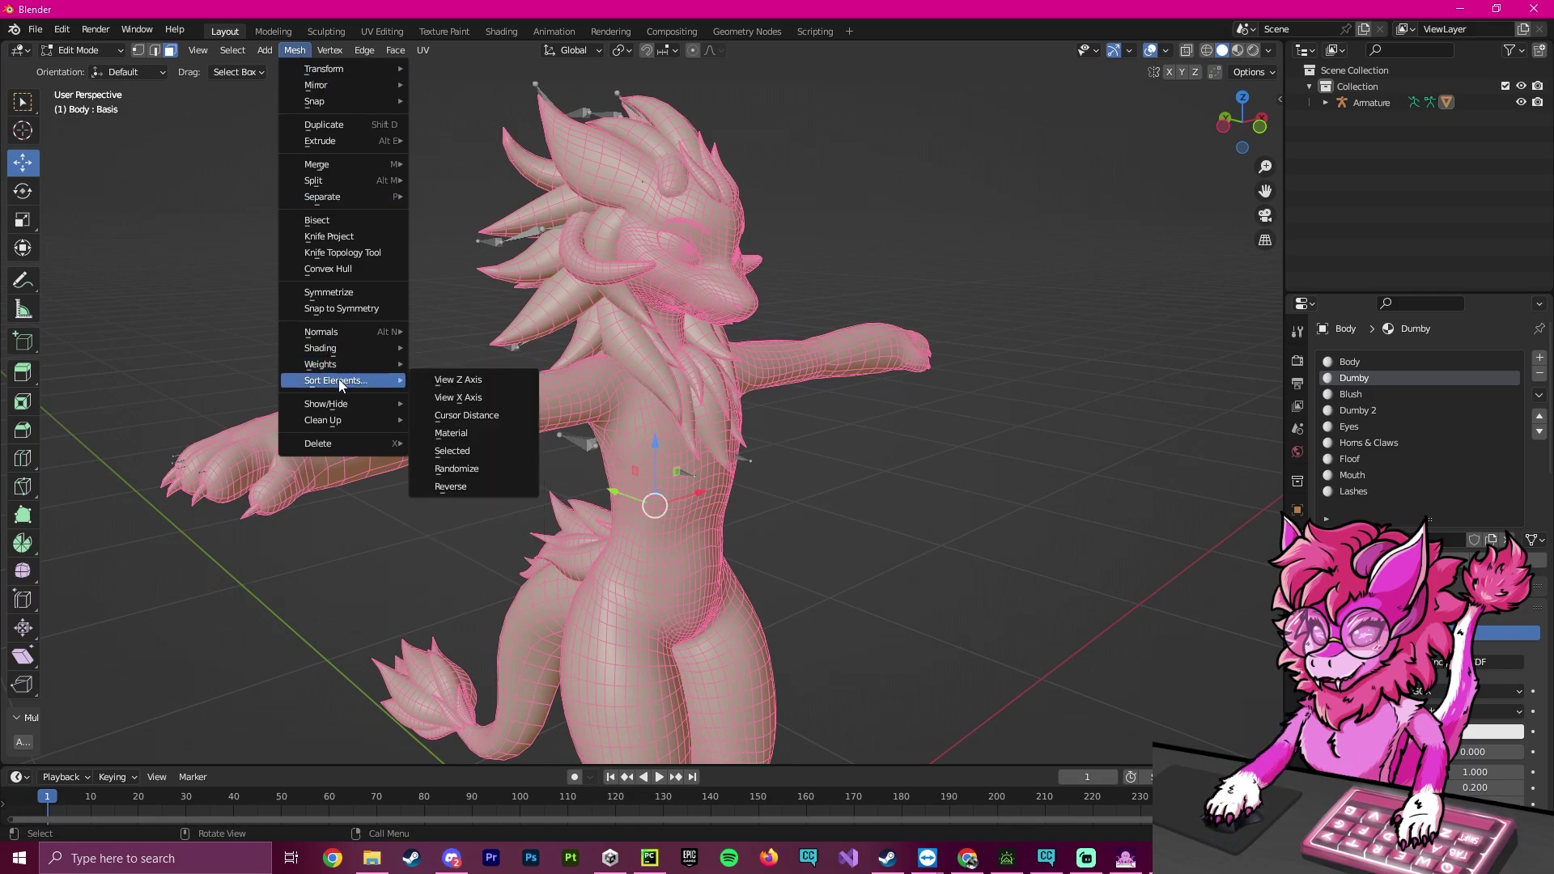
click(446, 434)
click(114, 751)
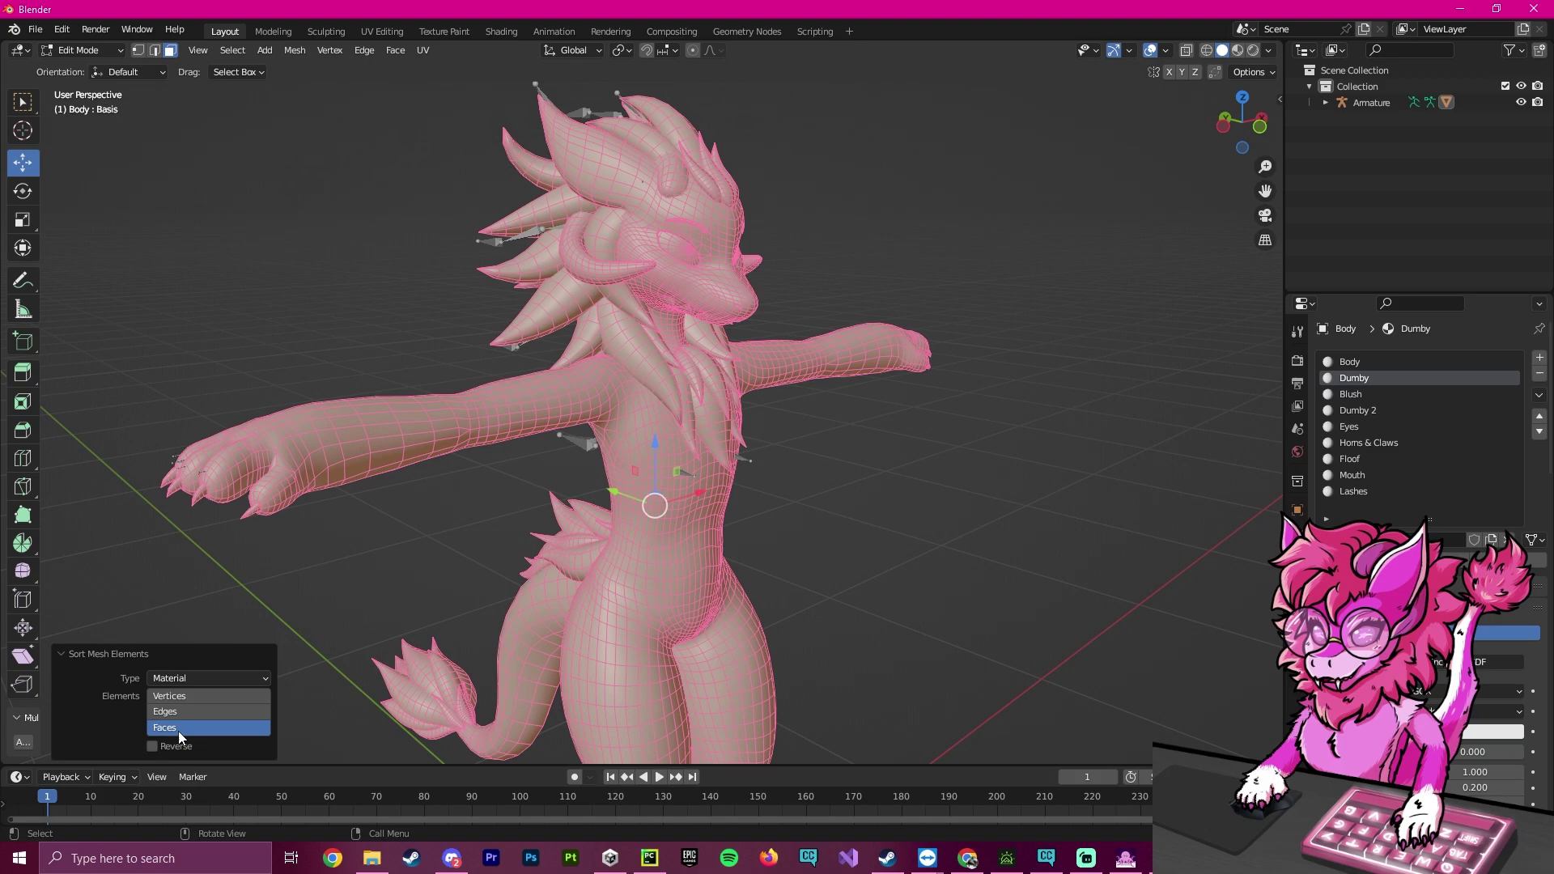
click(194, 586)
scroll(729, 554, down, 3)
shift+middle_drag(758, 557, 837, 536)
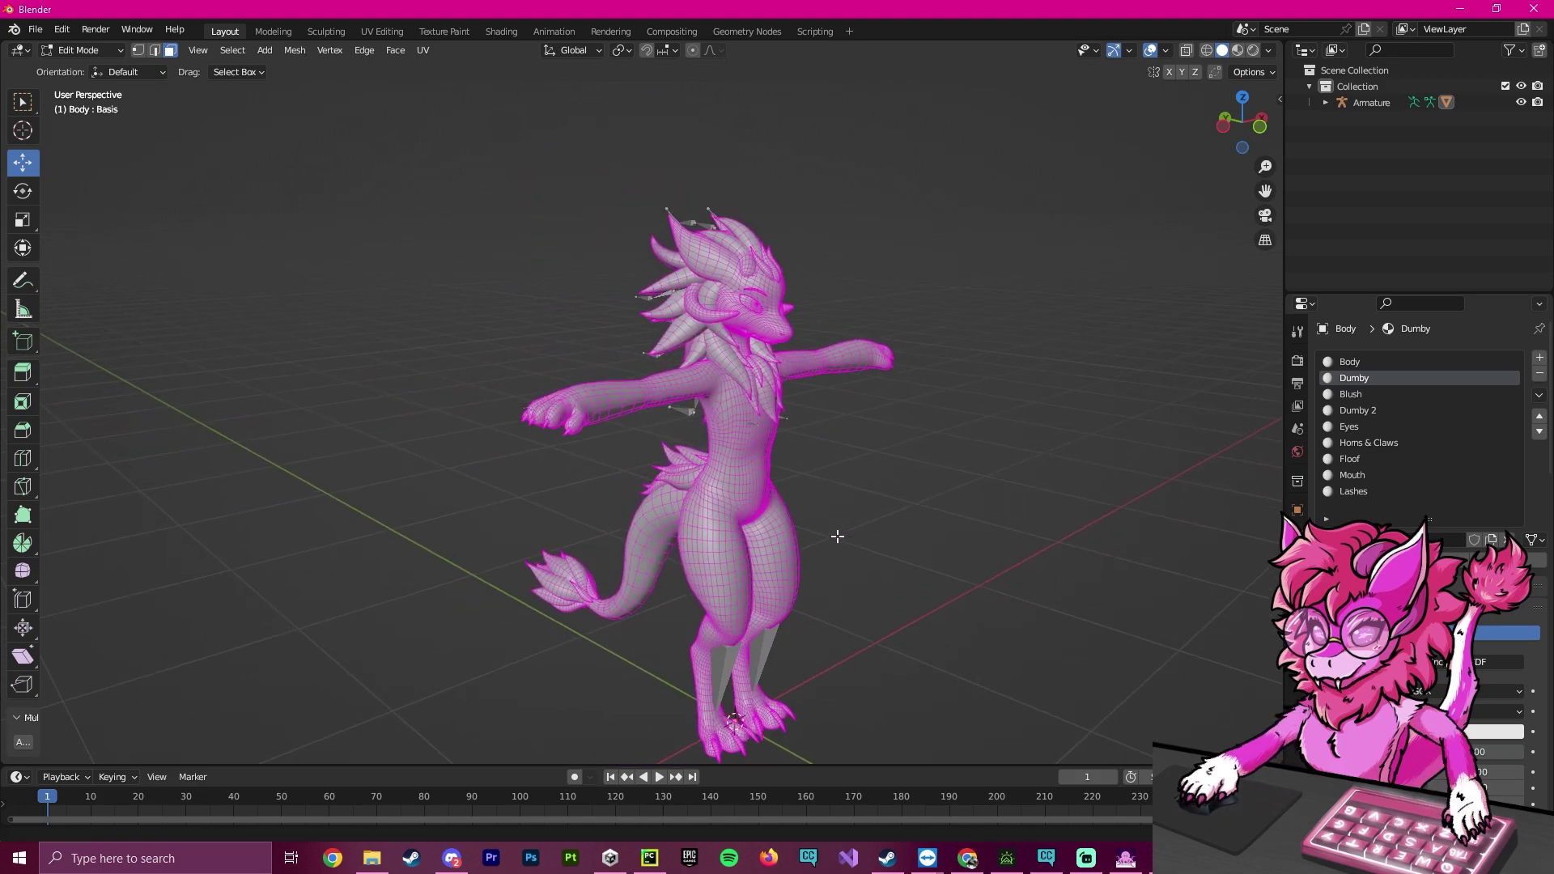
shift+middle_drag(866, 478, 832, 450)
click(1356, 366)
click(1355, 377)
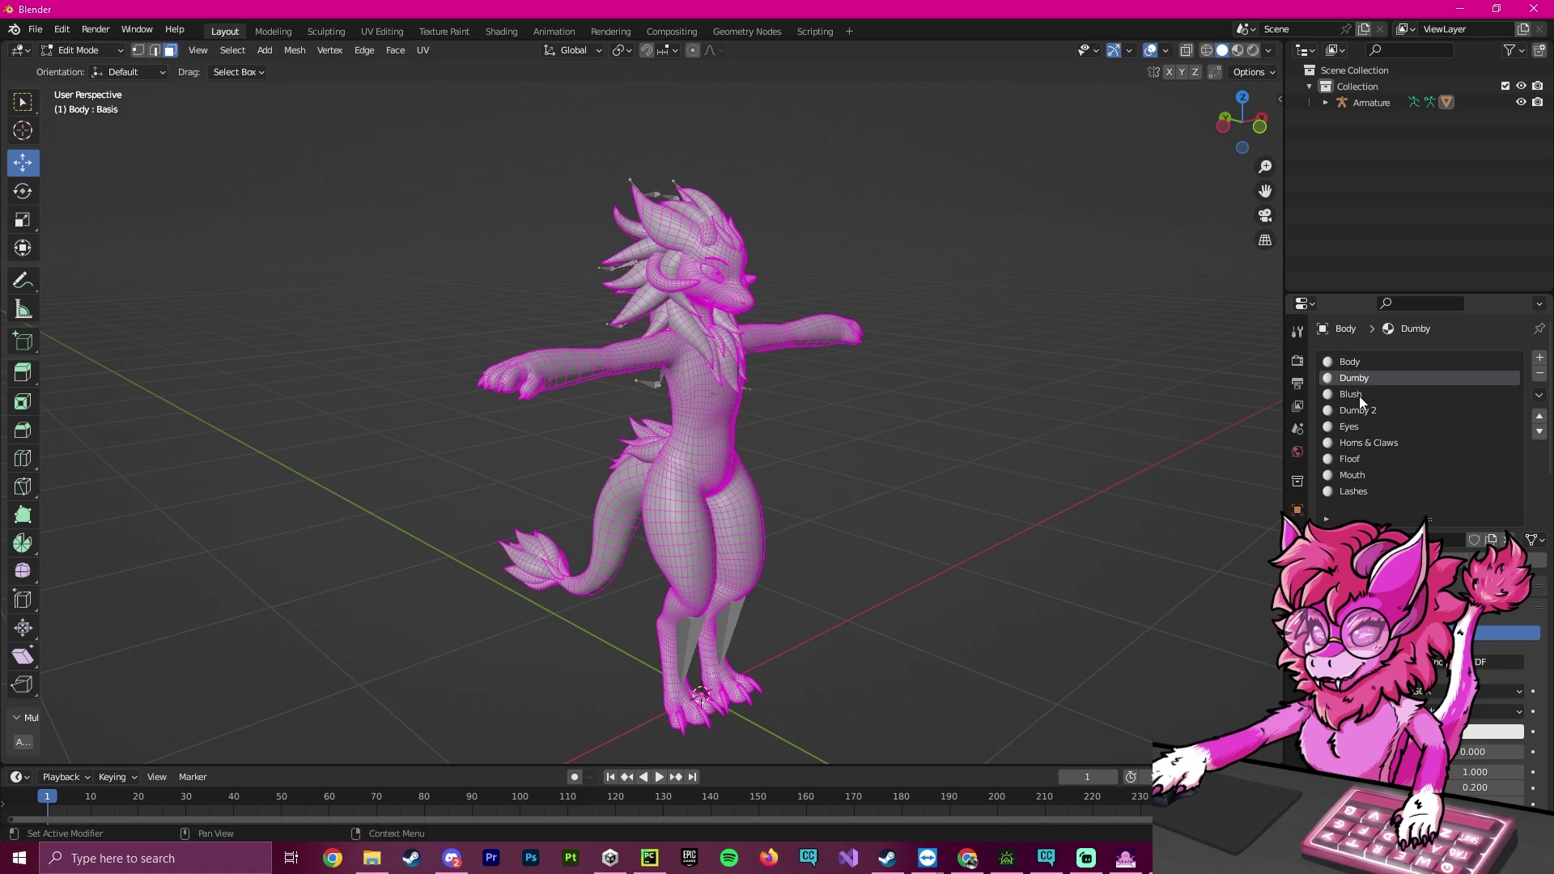
drag(1358, 395, 1360, 443)
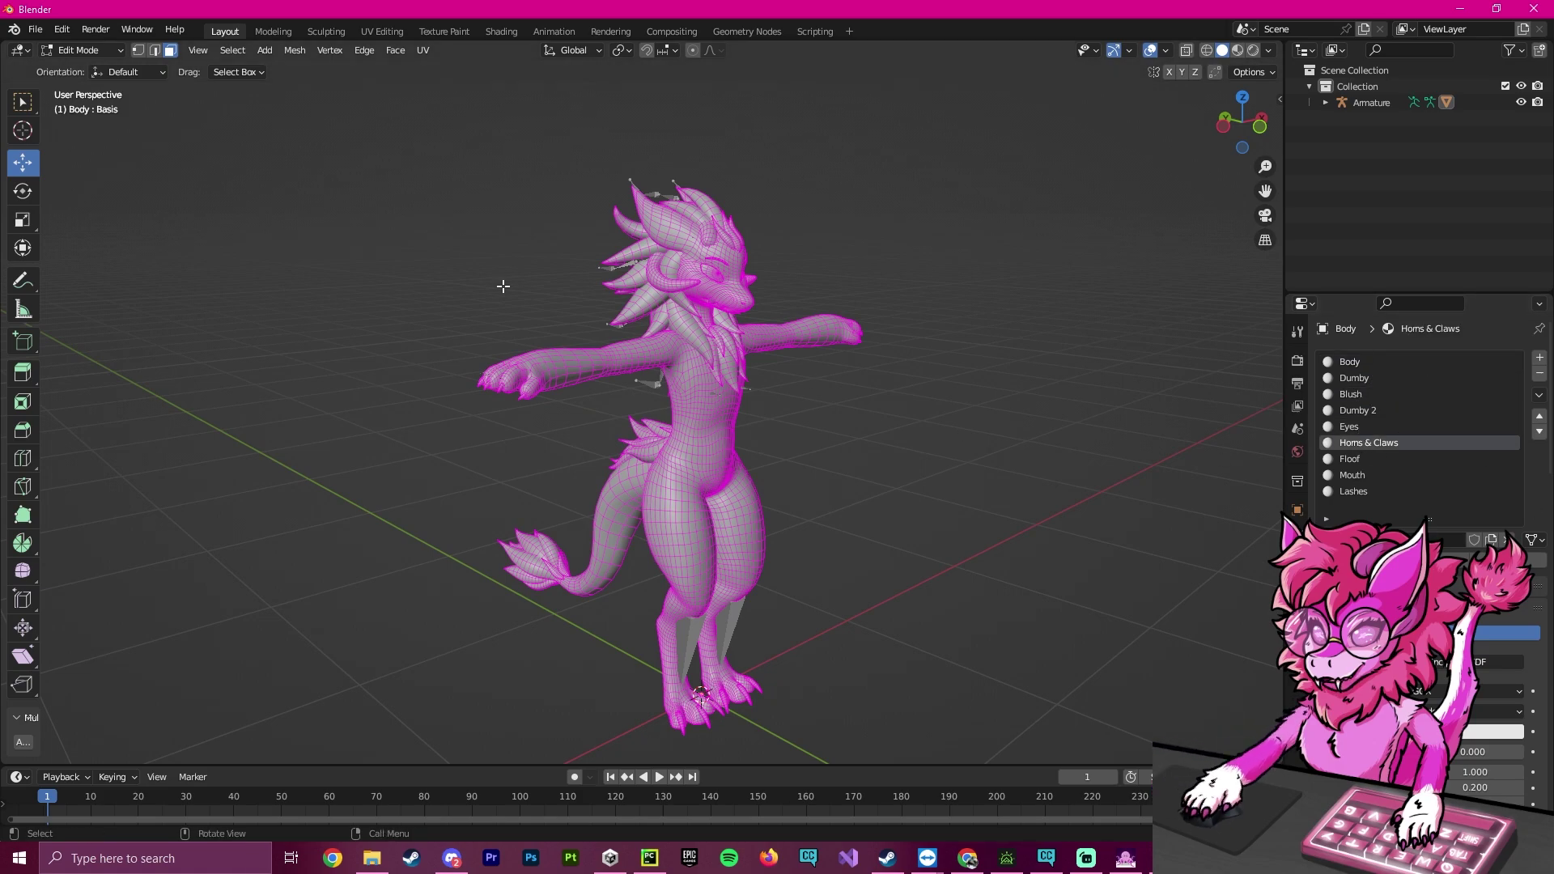
Start an FBX export into D:\AllUnityProjects\4 Yuoutube\Assets\BapperUltimate\Model and choose the existing BapperBeast.fbx as the file to overwrite.
click(36, 32)
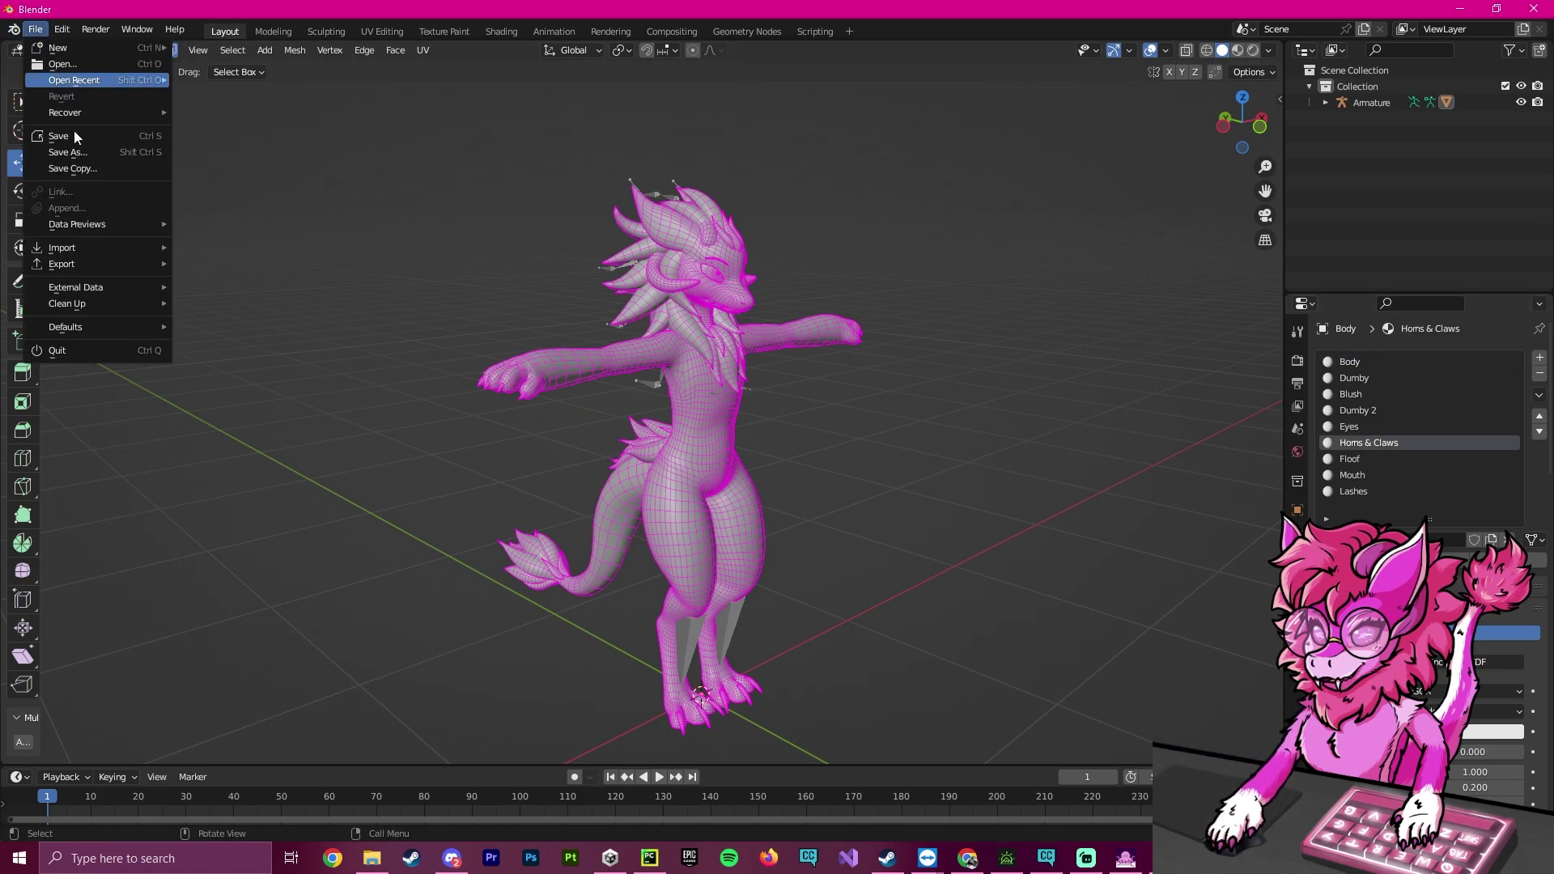
mouse_move(58, 264)
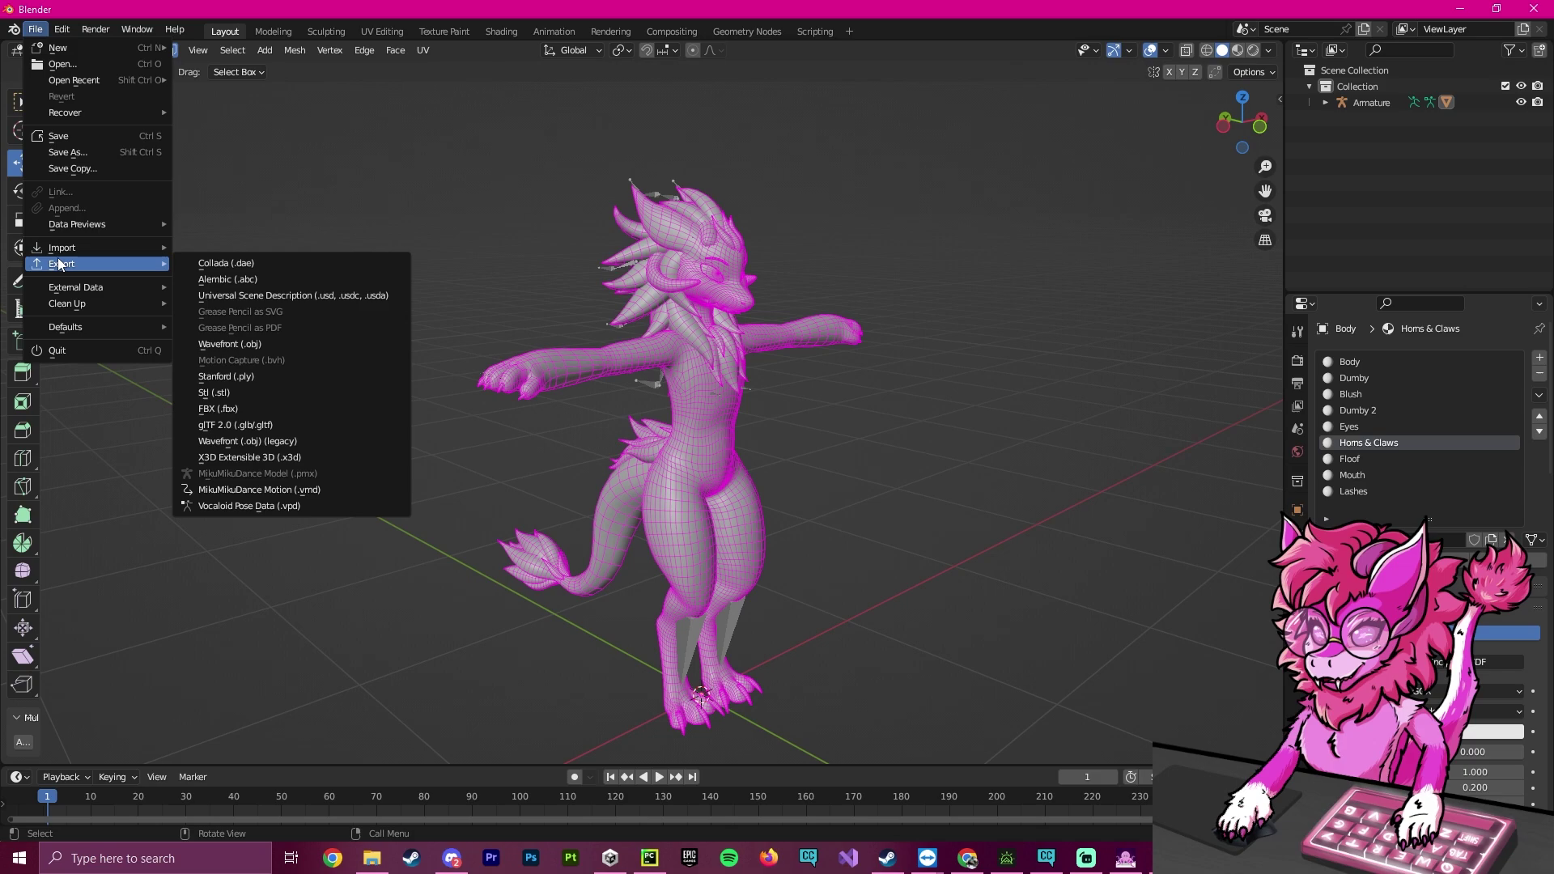
click(219, 410)
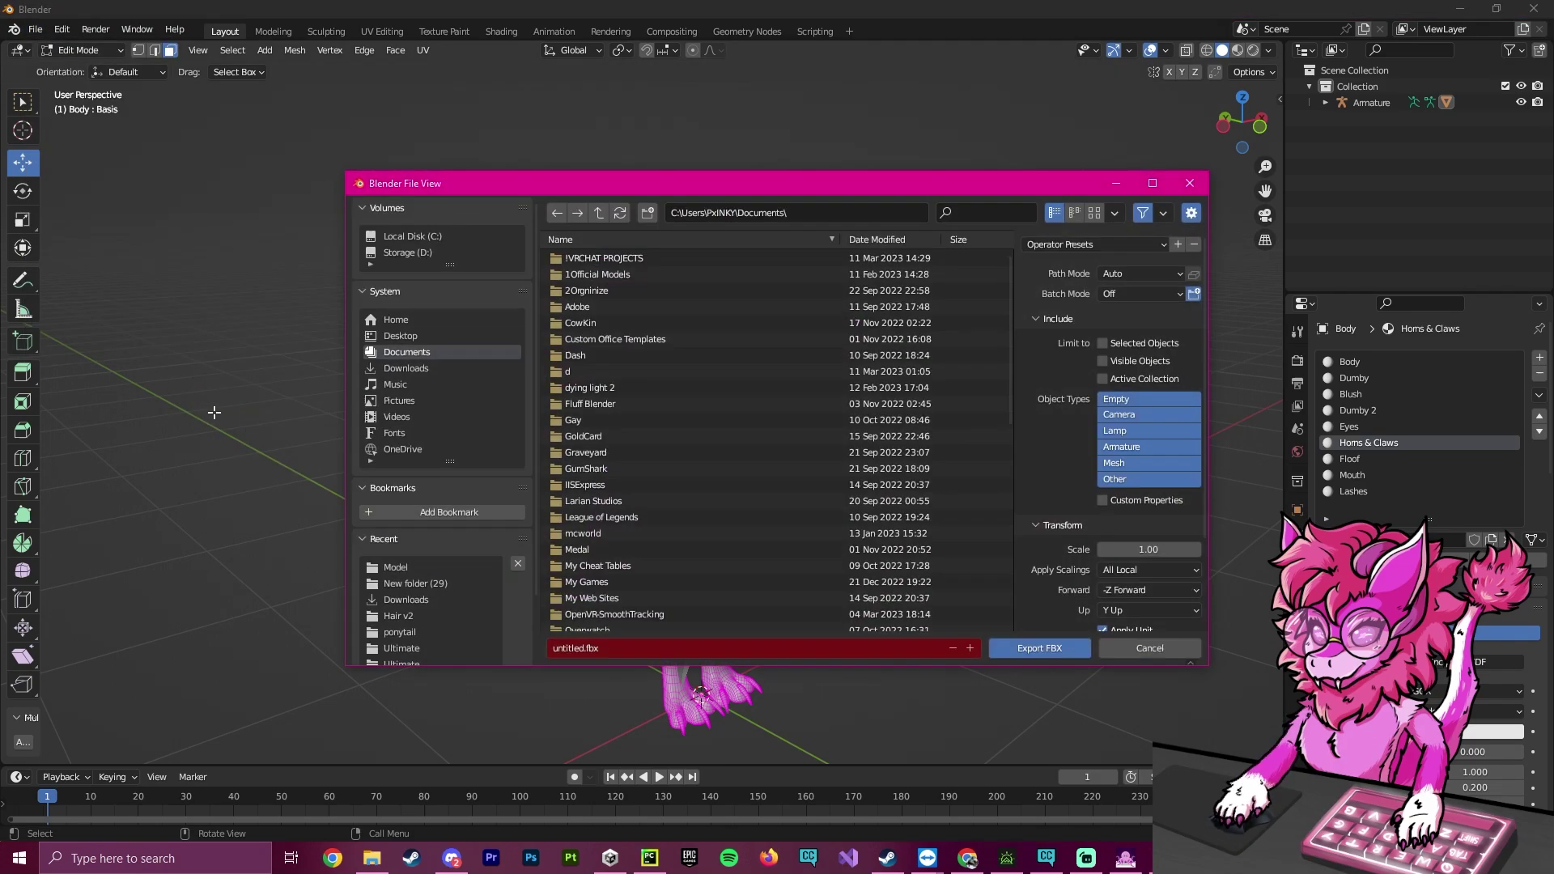
click(813, 212)
text(D:\AllUnityProjects\4 Yuoutube\Assets\BapperUltimate\Model)
key(Return)
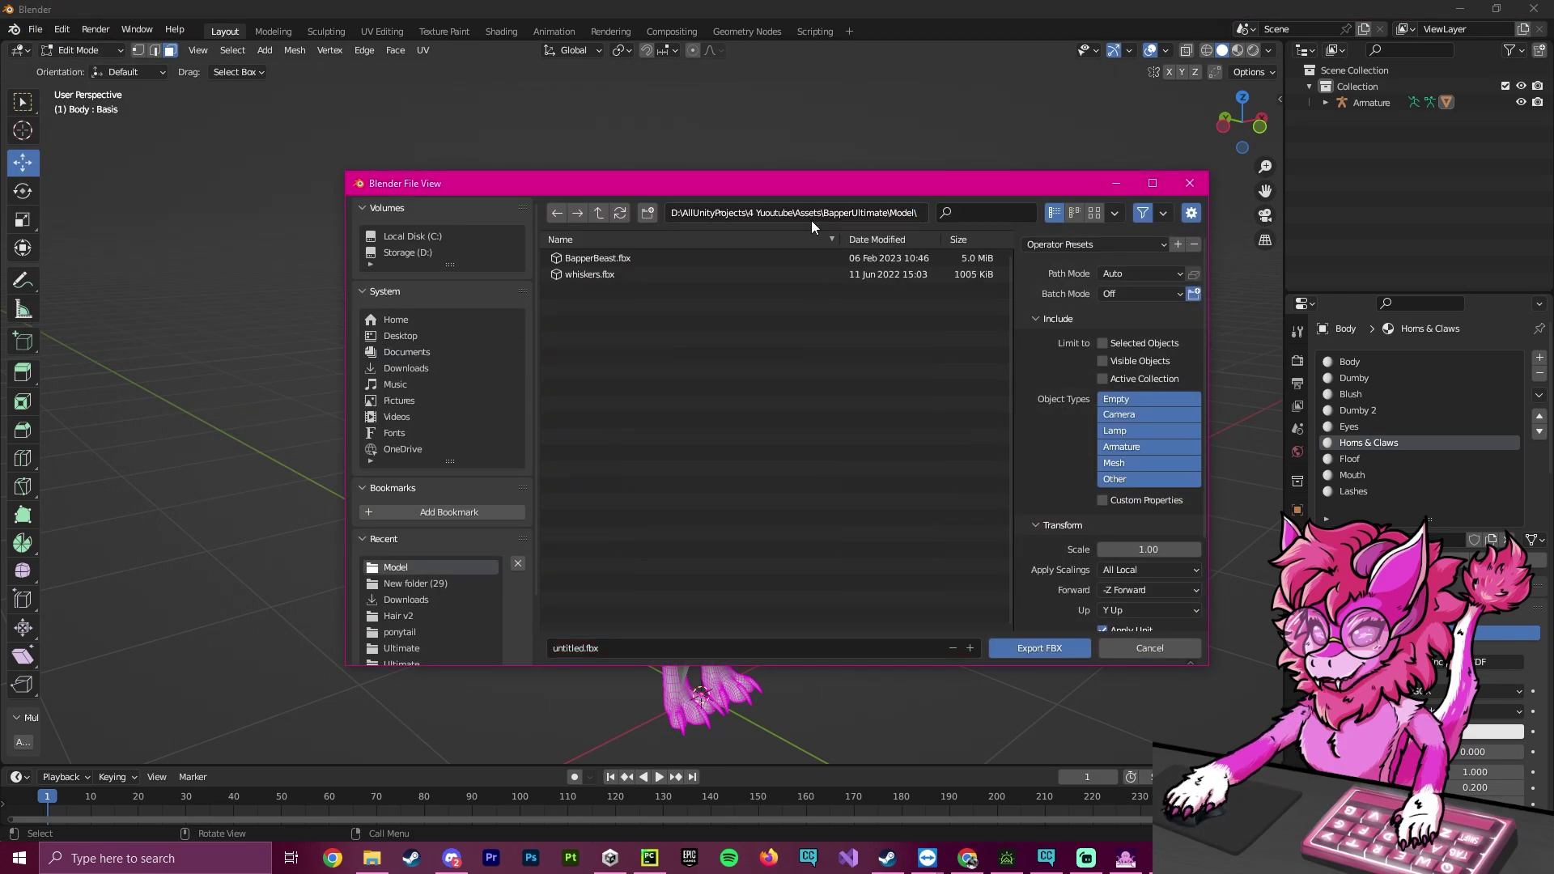
click(599, 258)
Disable Add Leaf Bones in the Armature settings of the FBX export.
scroll(1135, 576, down, 3)
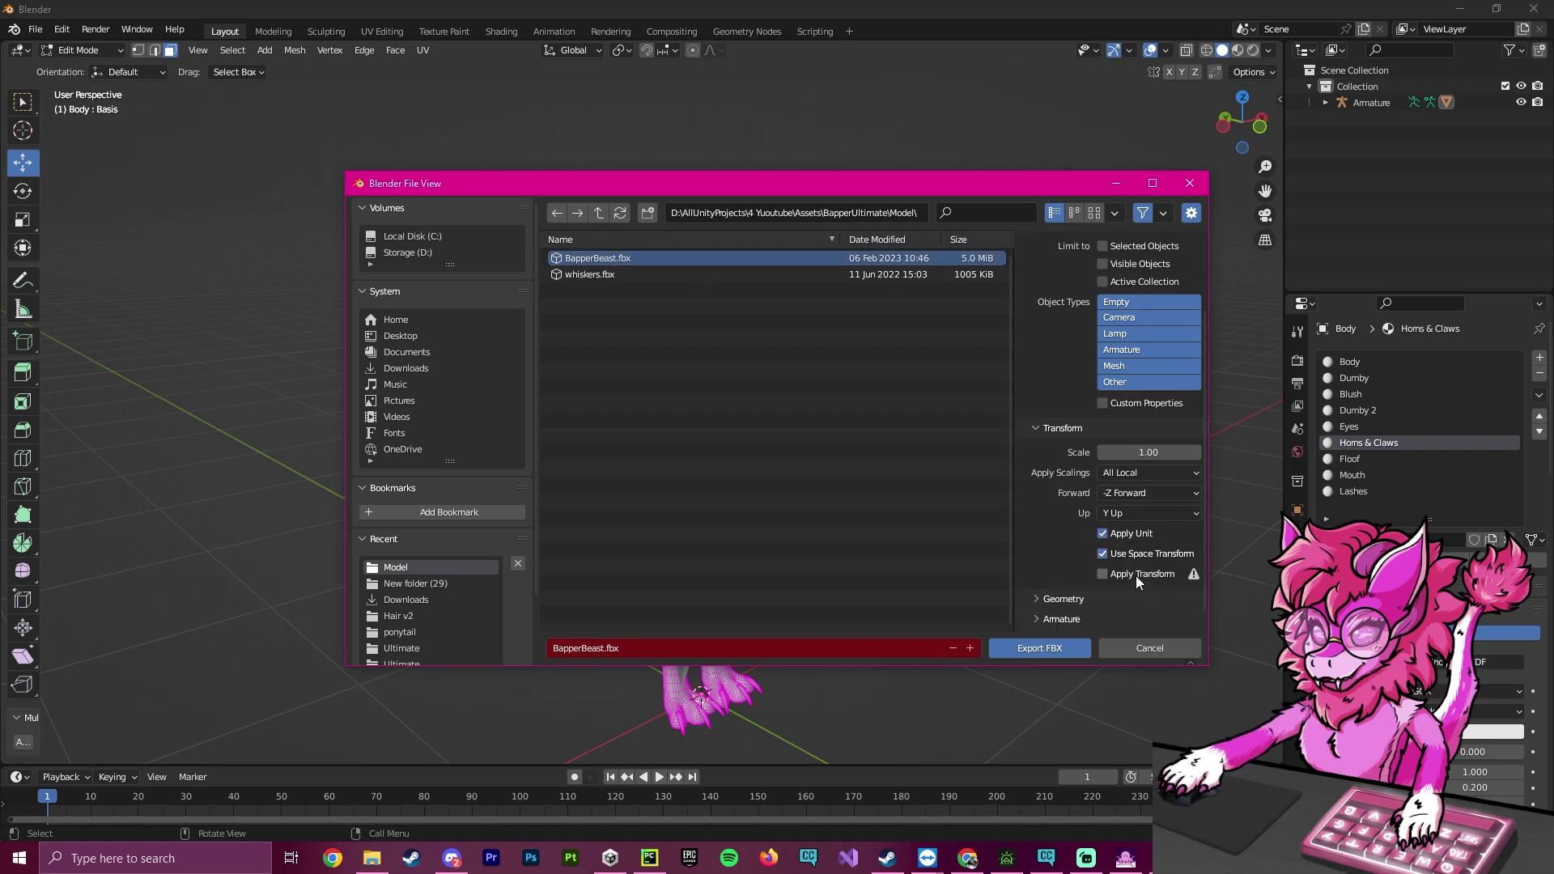
scroll(1052, 483, down, 1)
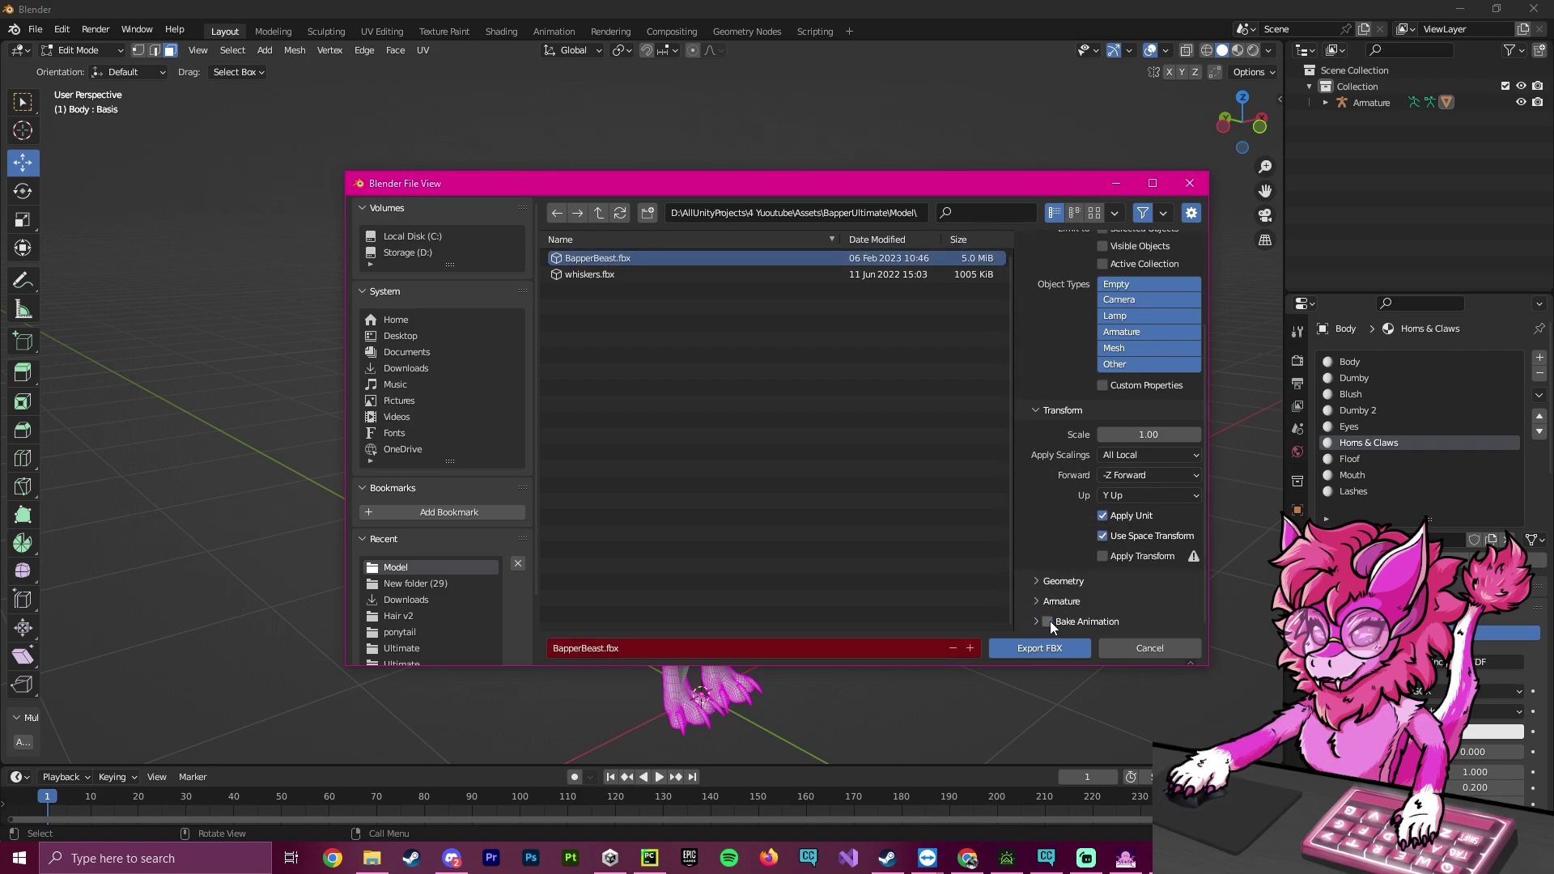
scroll(1145, 578, down, 3)
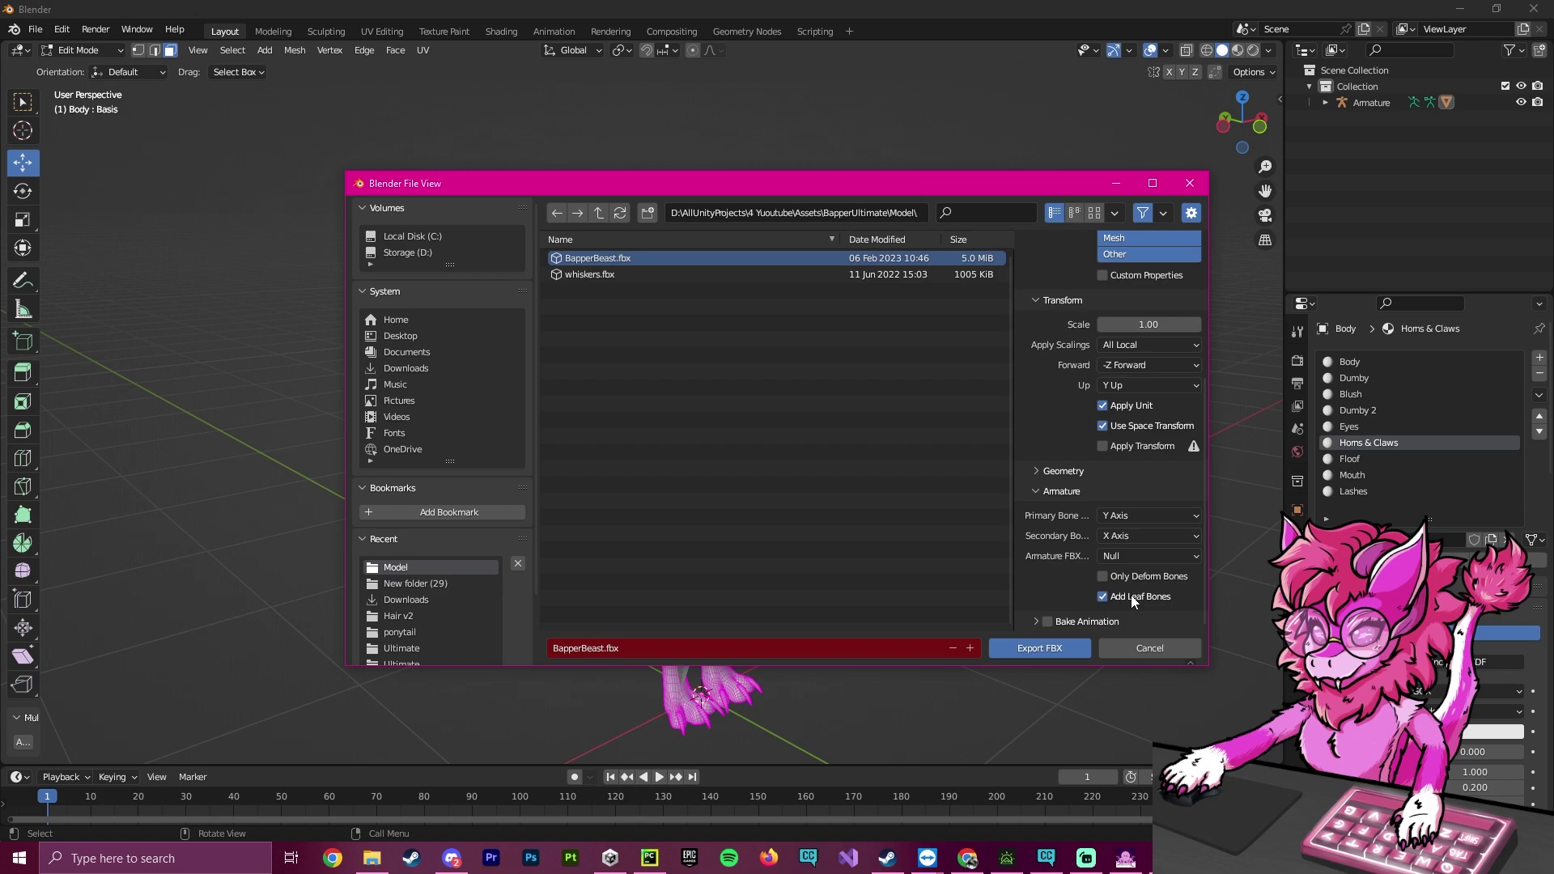
click(1104, 595)
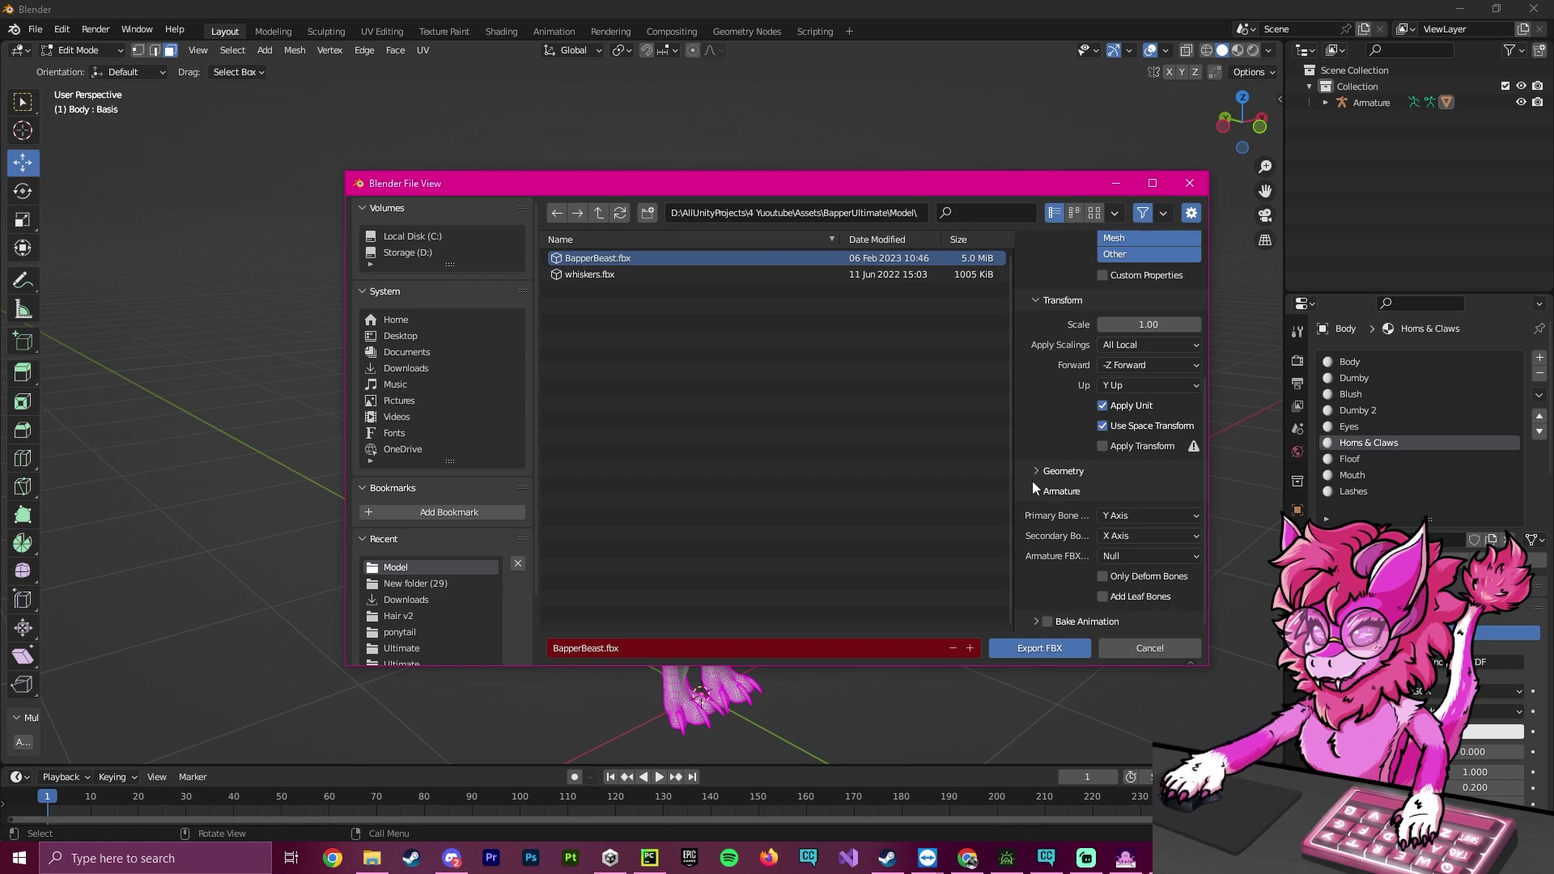
Set the export's Apply Scalings to FBX All and export the FBX file.
scroll(1129, 464, up, 4)
click(1143, 474)
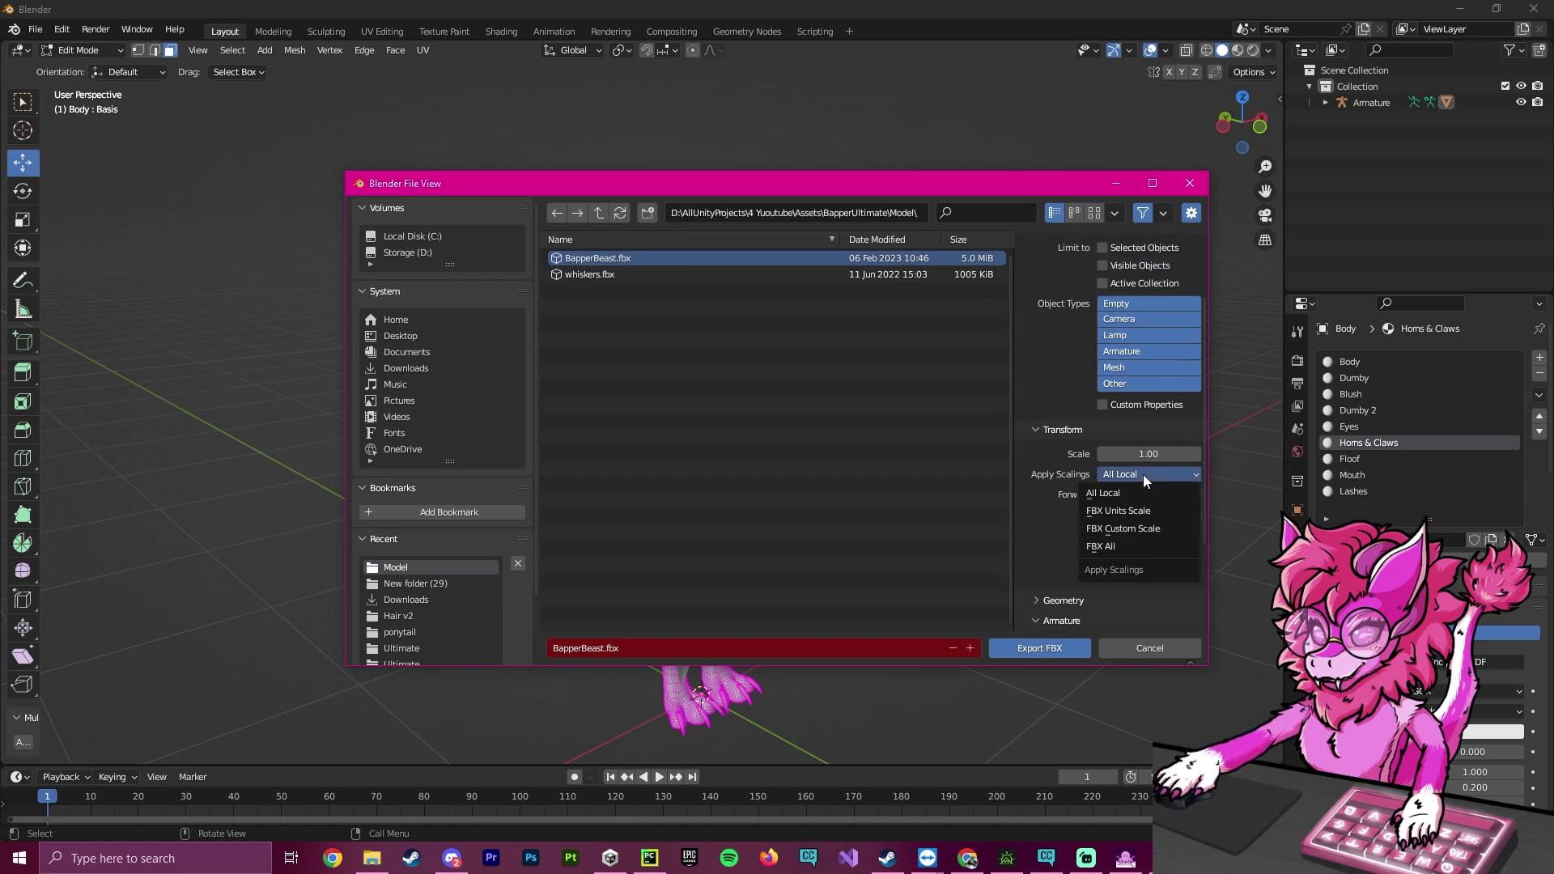
click(1103, 546)
click(1109, 475)
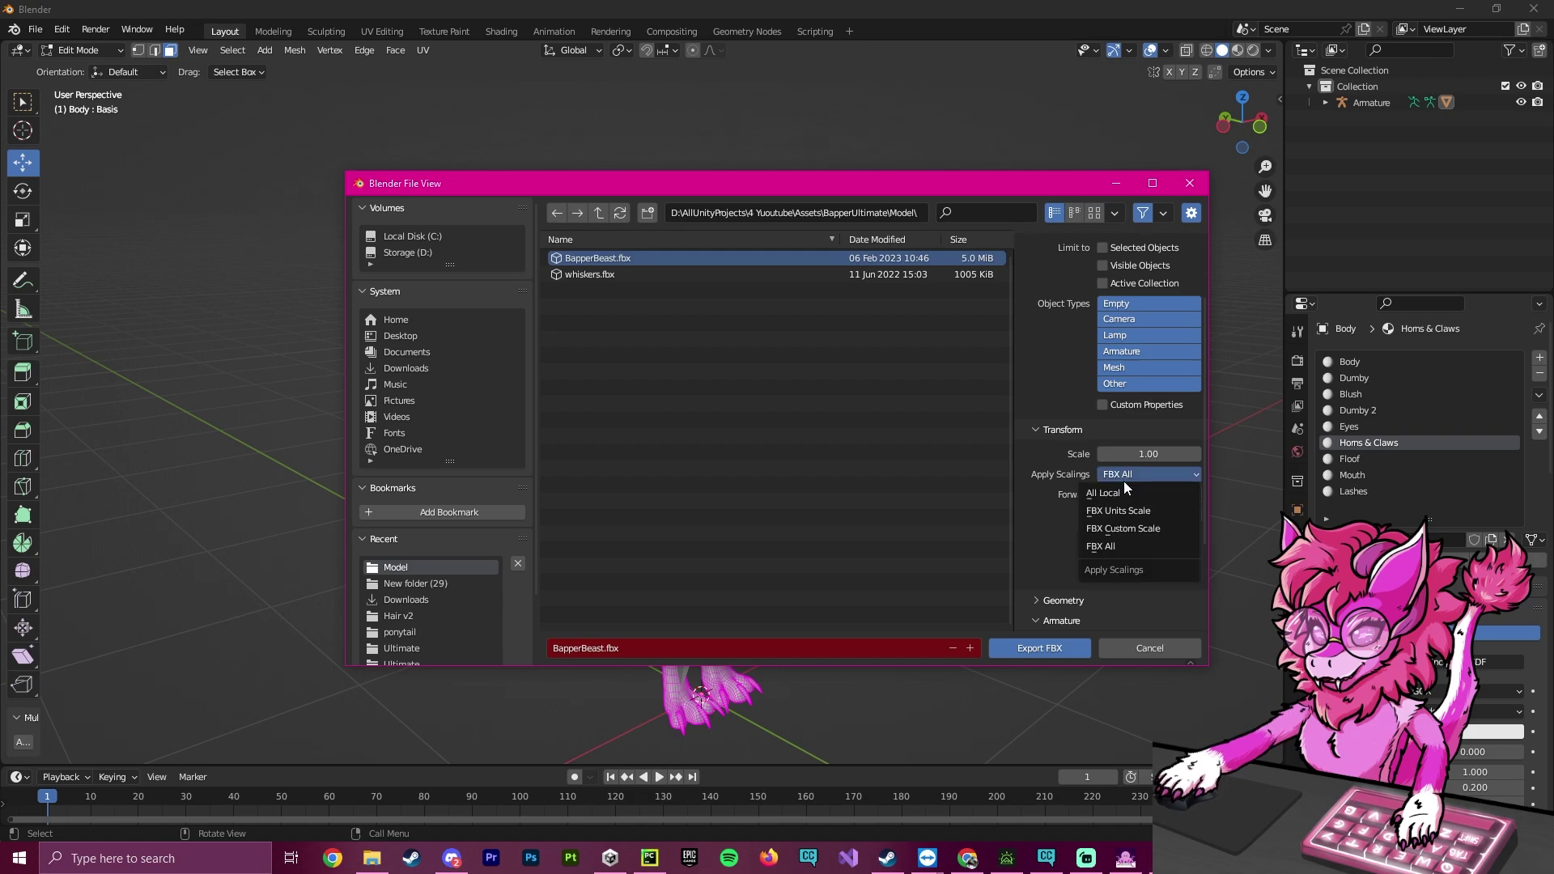
click(1115, 548)
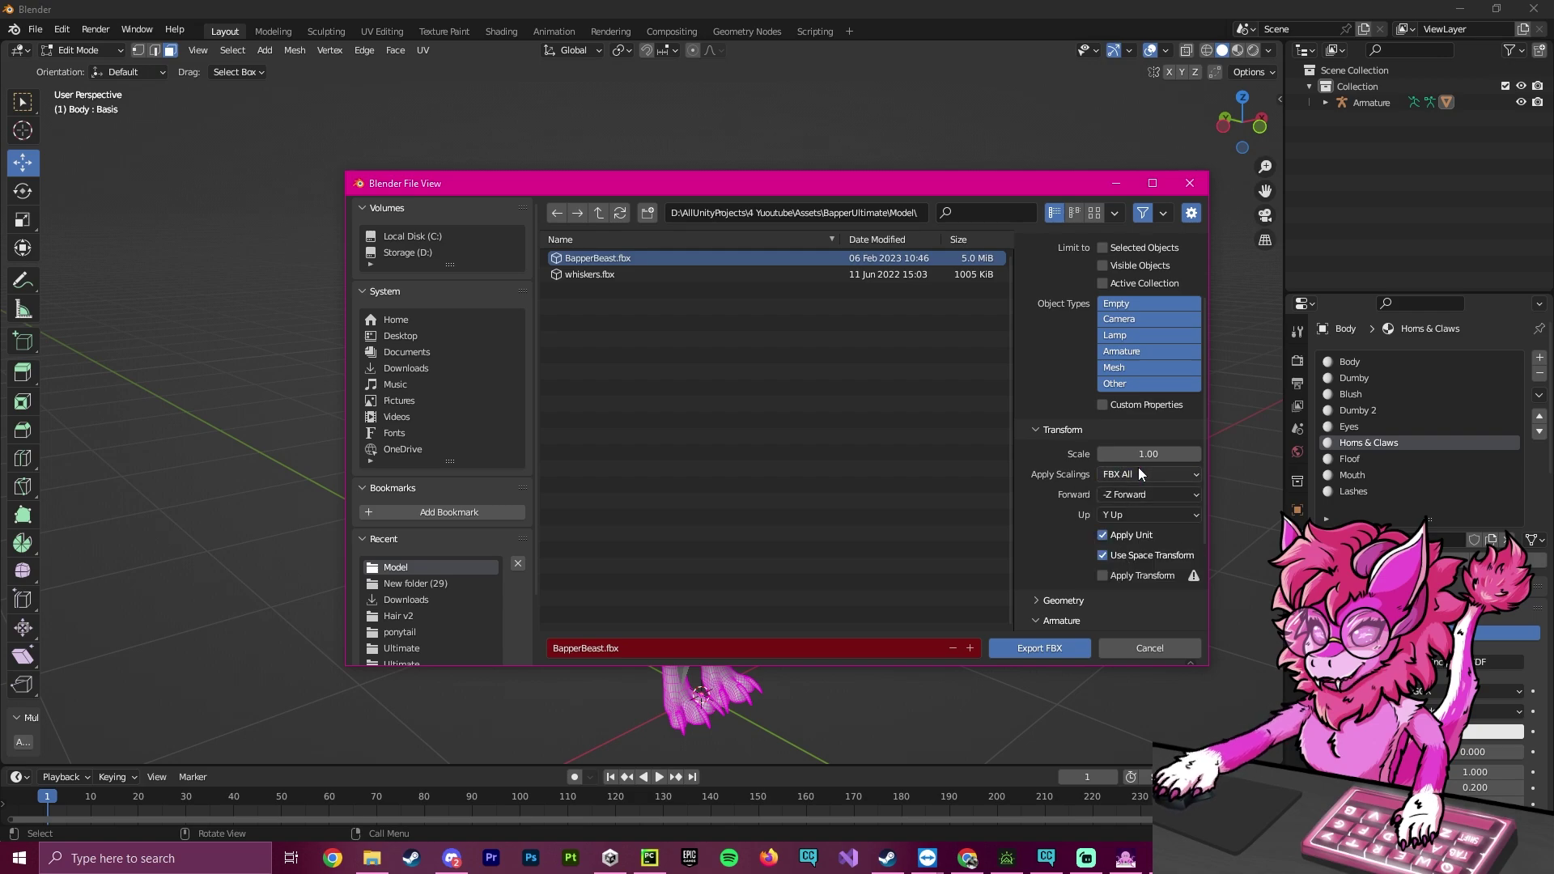
click(1025, 653)
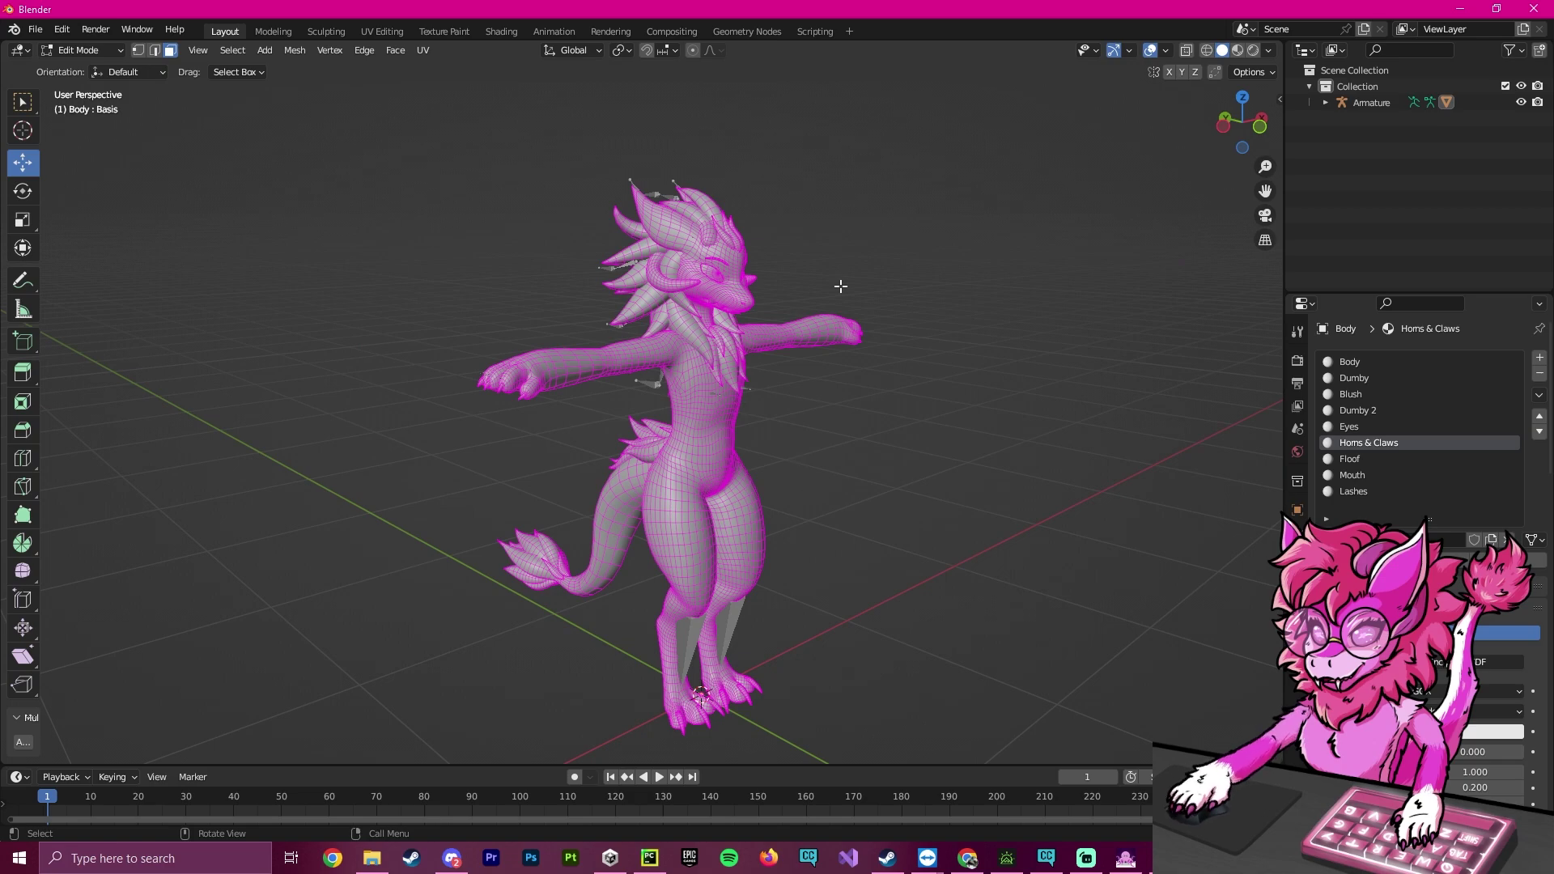
Switch to the Unity project and inspect the material slots on the BapperBeast avatar's Body mesh.
mouse_move(930, 420)
middle_down()
mouse_move(901, 405)
mouse_move(947, 420)
mouse_move(901, 428)
middle_up()
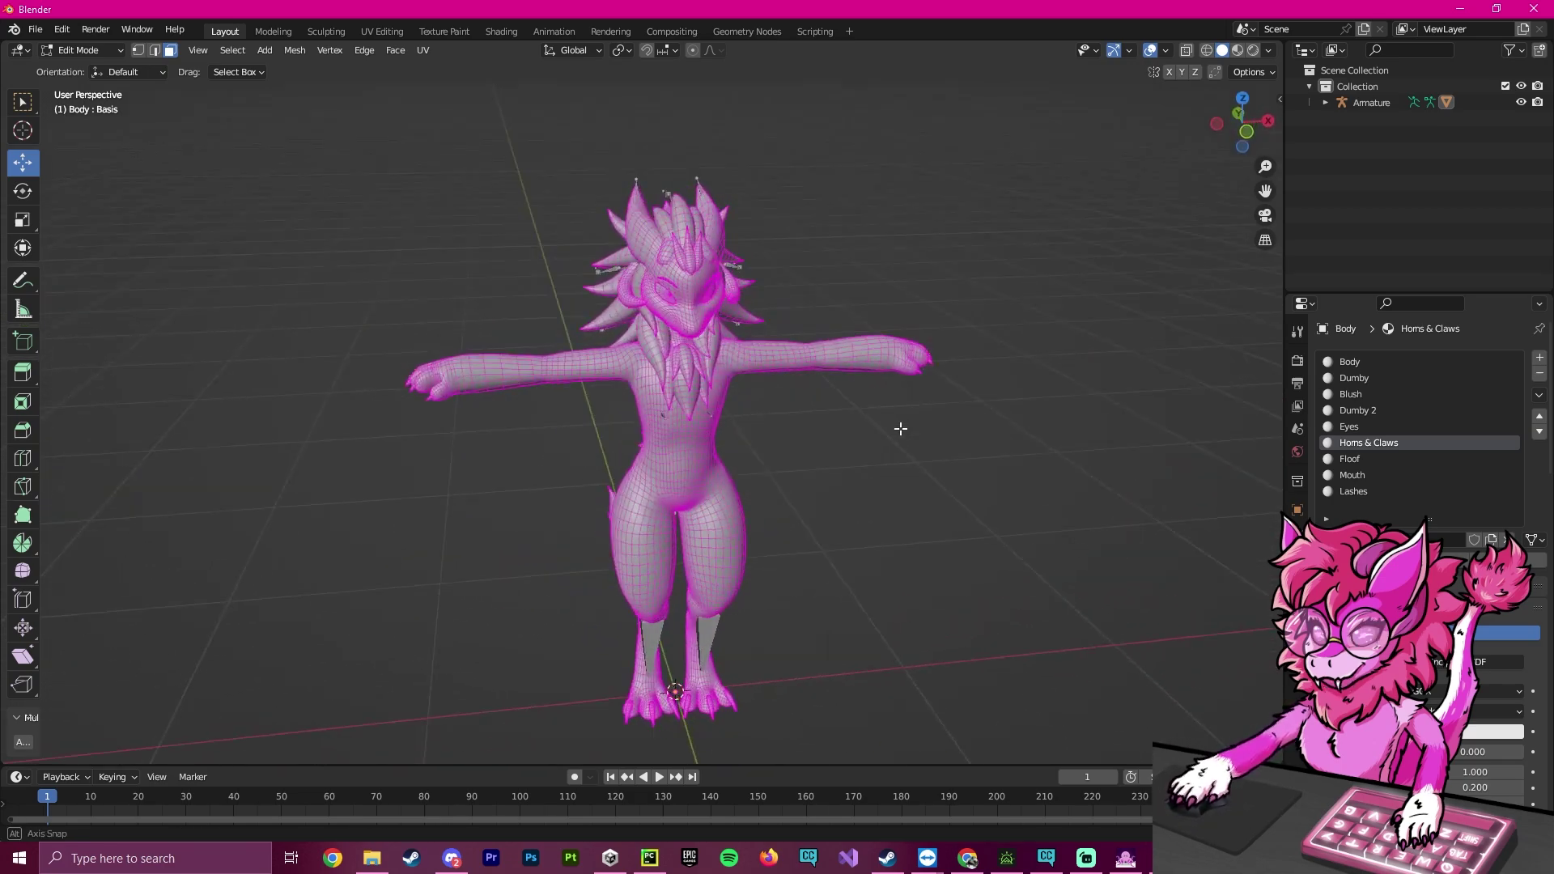
key(alt+Tab)
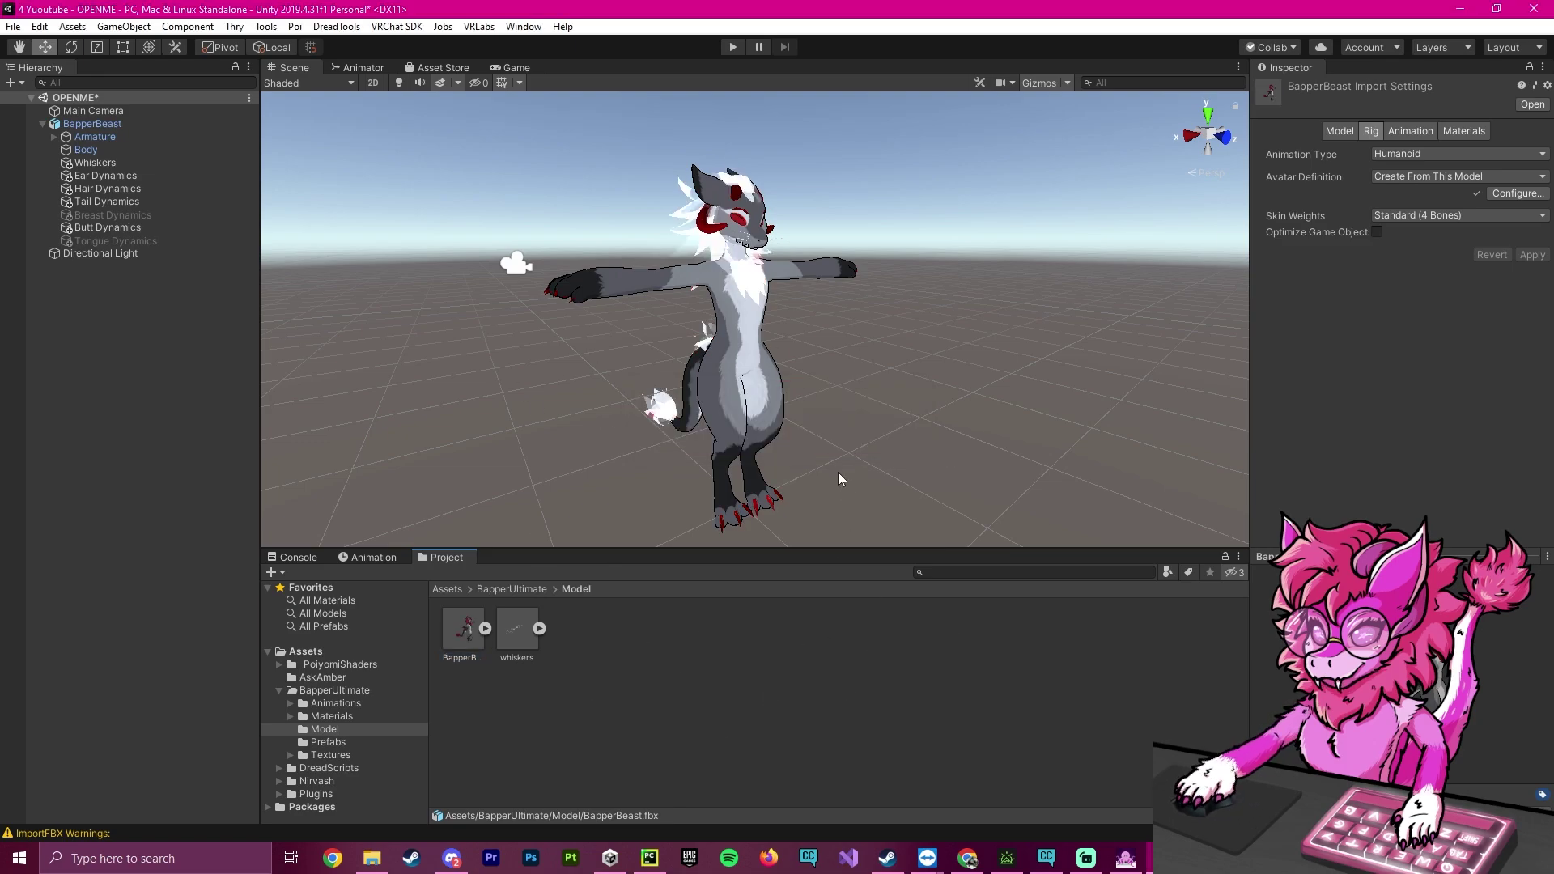
key(w)
right_drag(823, 438, 855, 392)
click(473, 627)
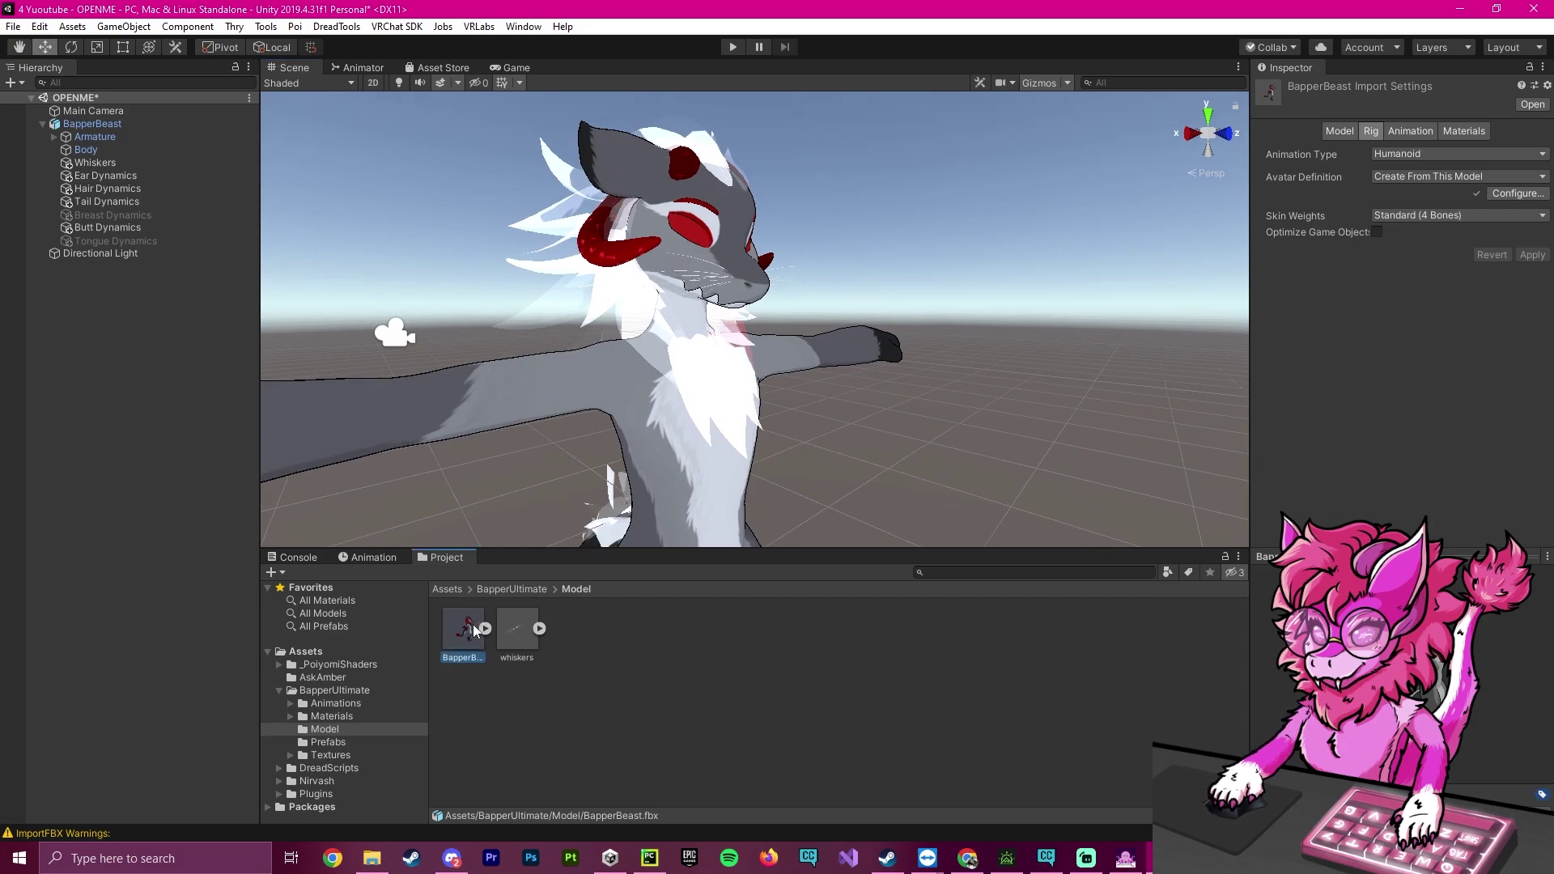
click(85, 150)
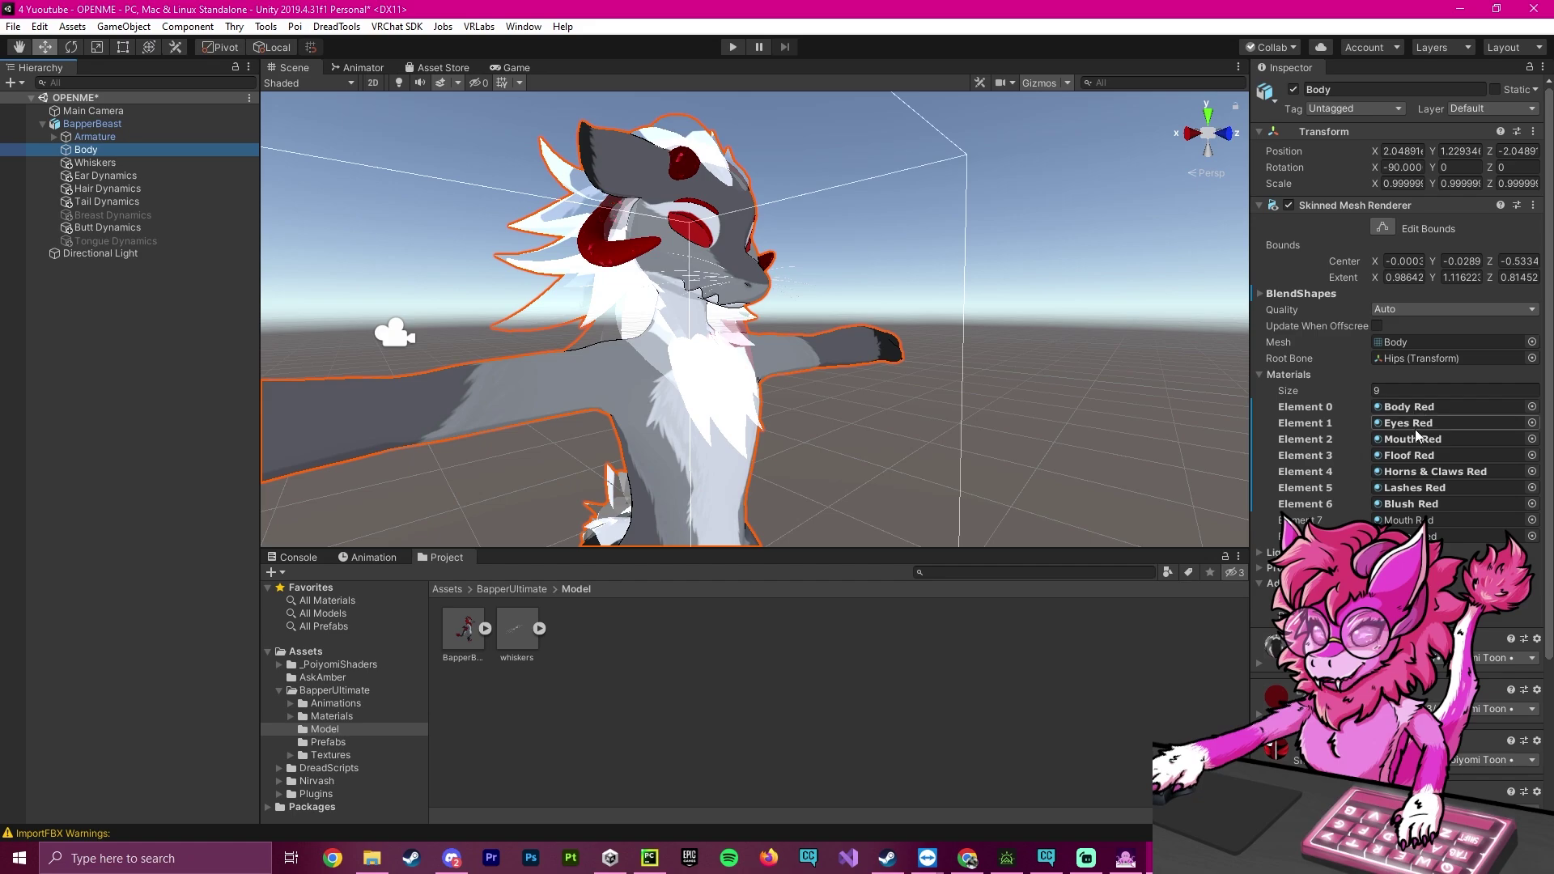
scroll(862, 316, down, 3)
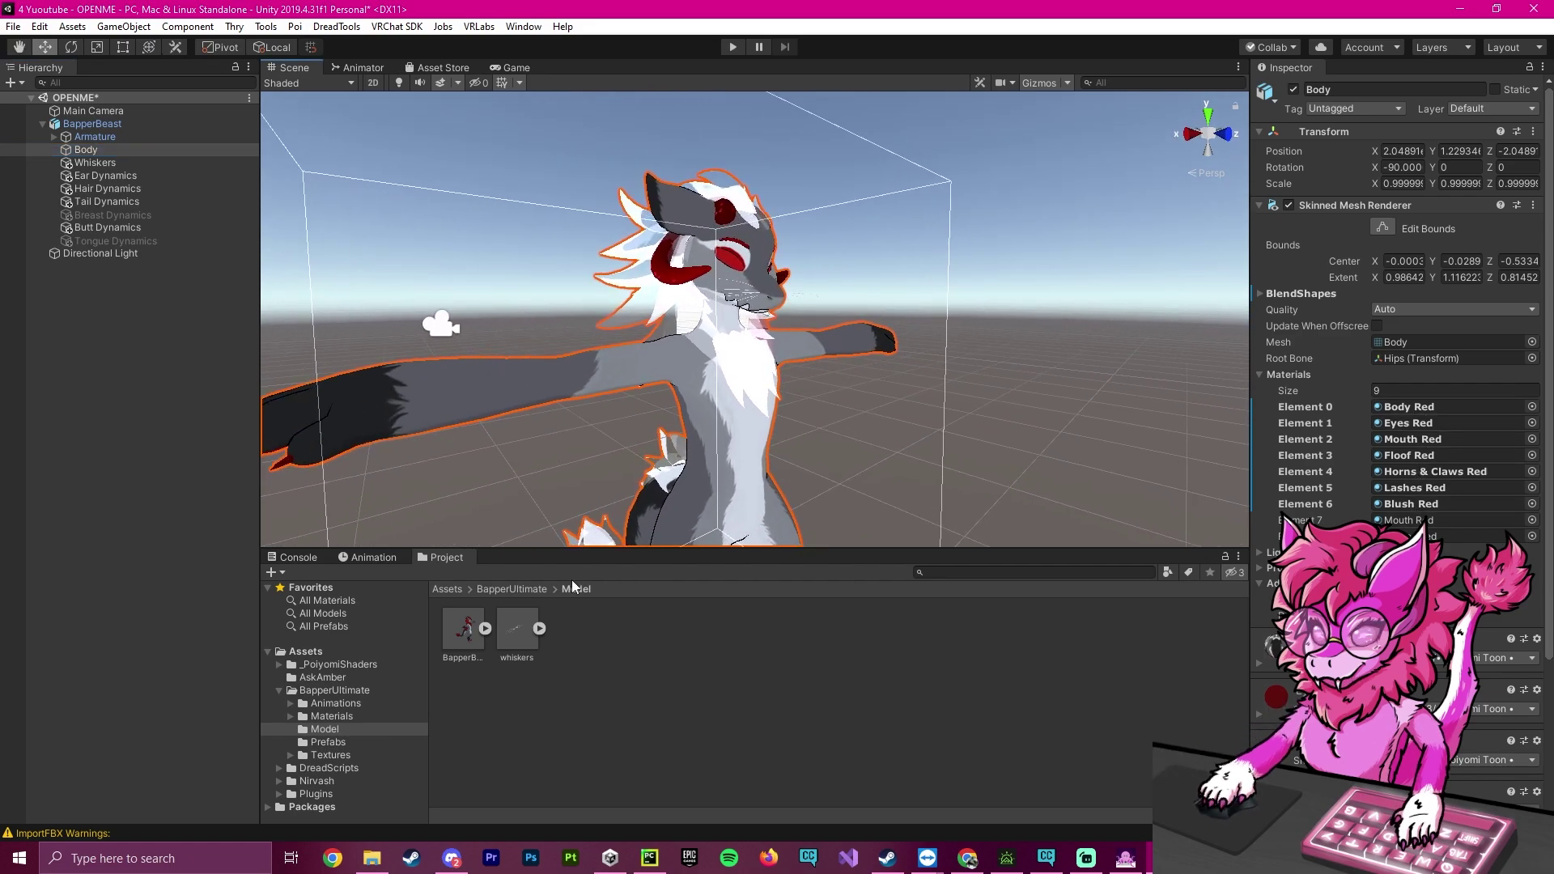
Open the Materials folder inside Assets/BapperUltimate.
click(447, 591)
click(634, 638)
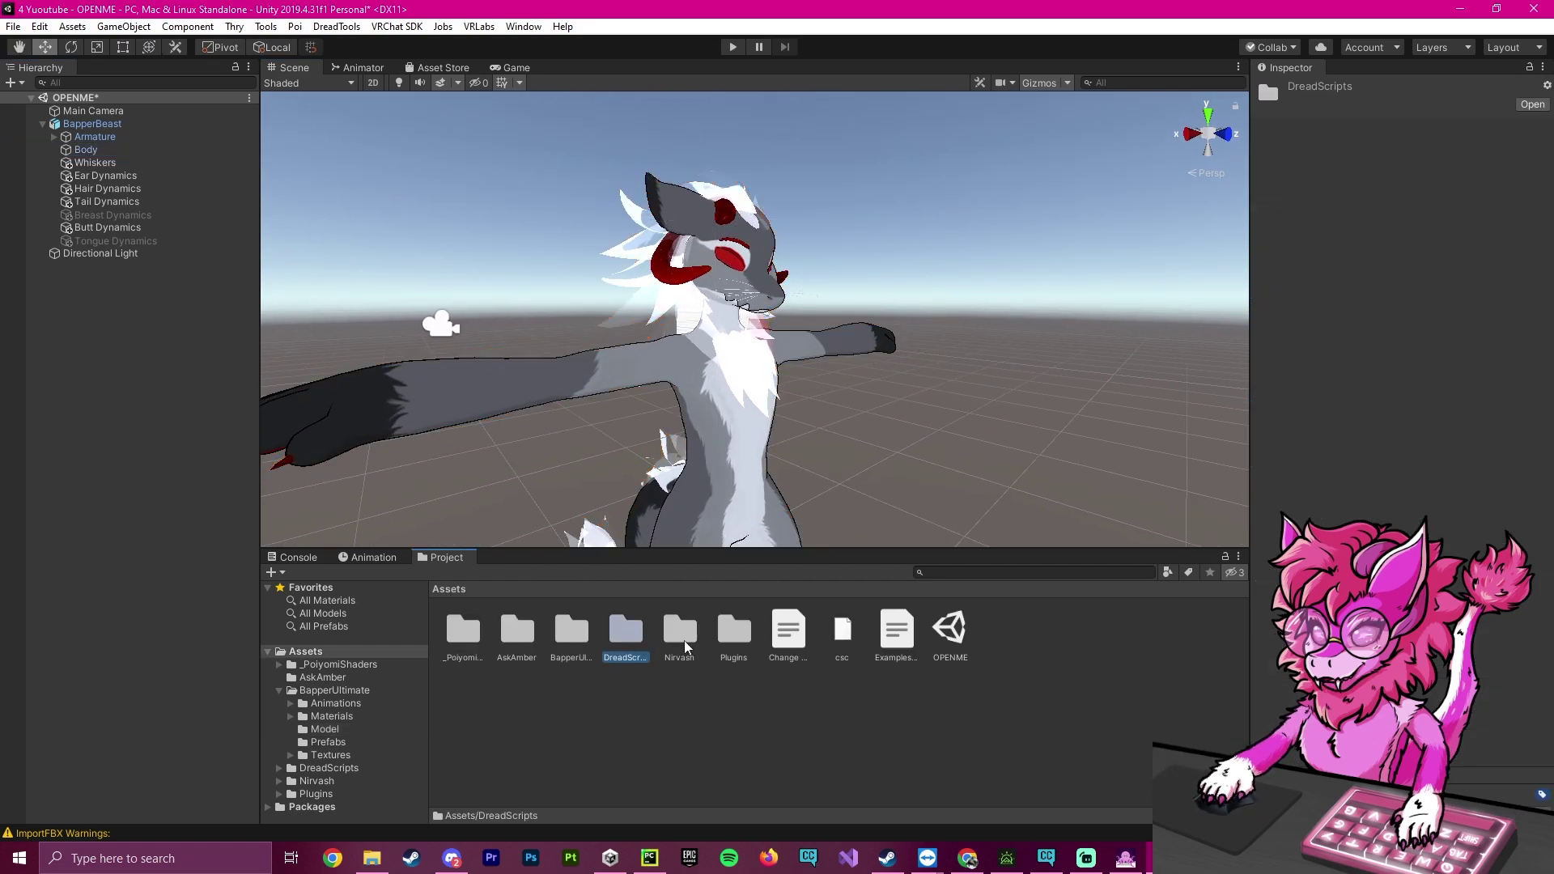
double_click(581, 644)
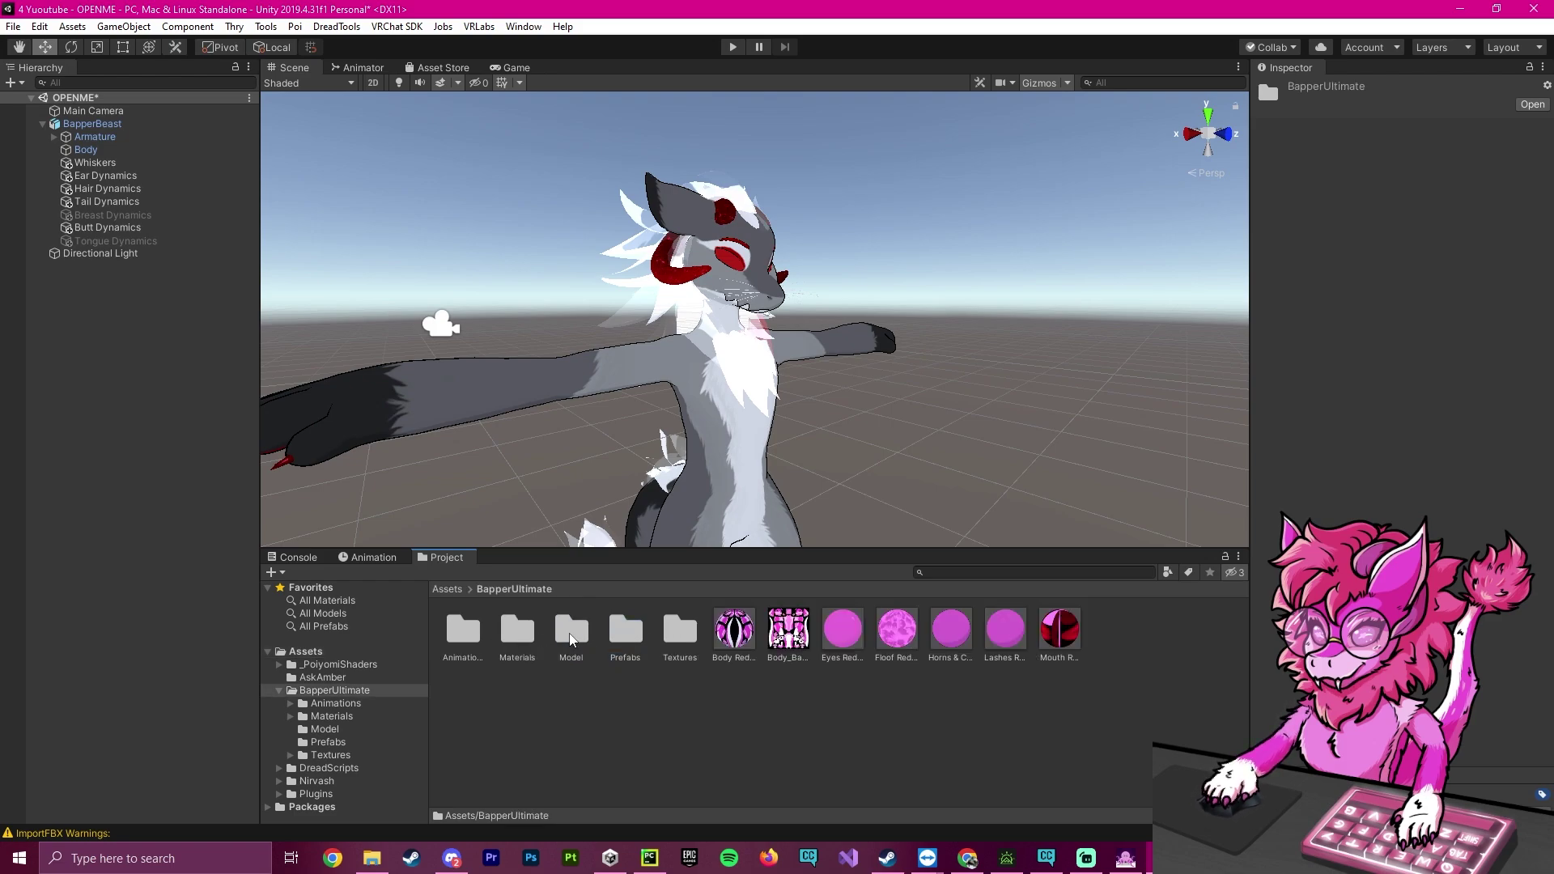
click(517, 633)
double_click(522, 635)
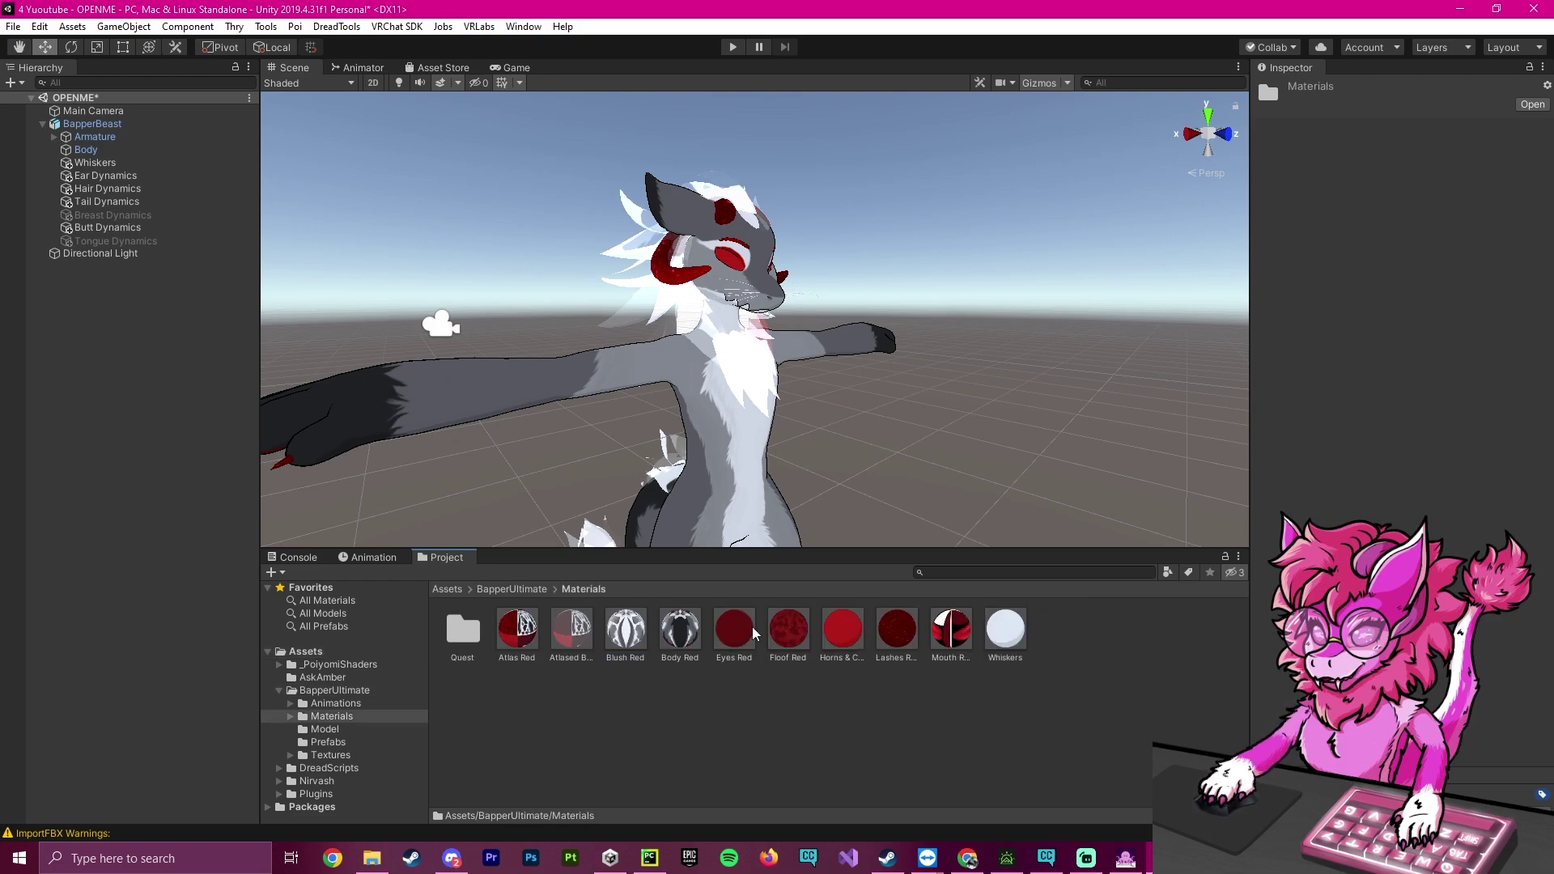
Assign the Floof Red material to the avatar's hair and fluff in the scene.
alt+drag(829, 389, 828, 383)
right_drag(829, 382, 826, 366)
scroll(826, 366, up, 2)
drag(790, 635, 663, 351)
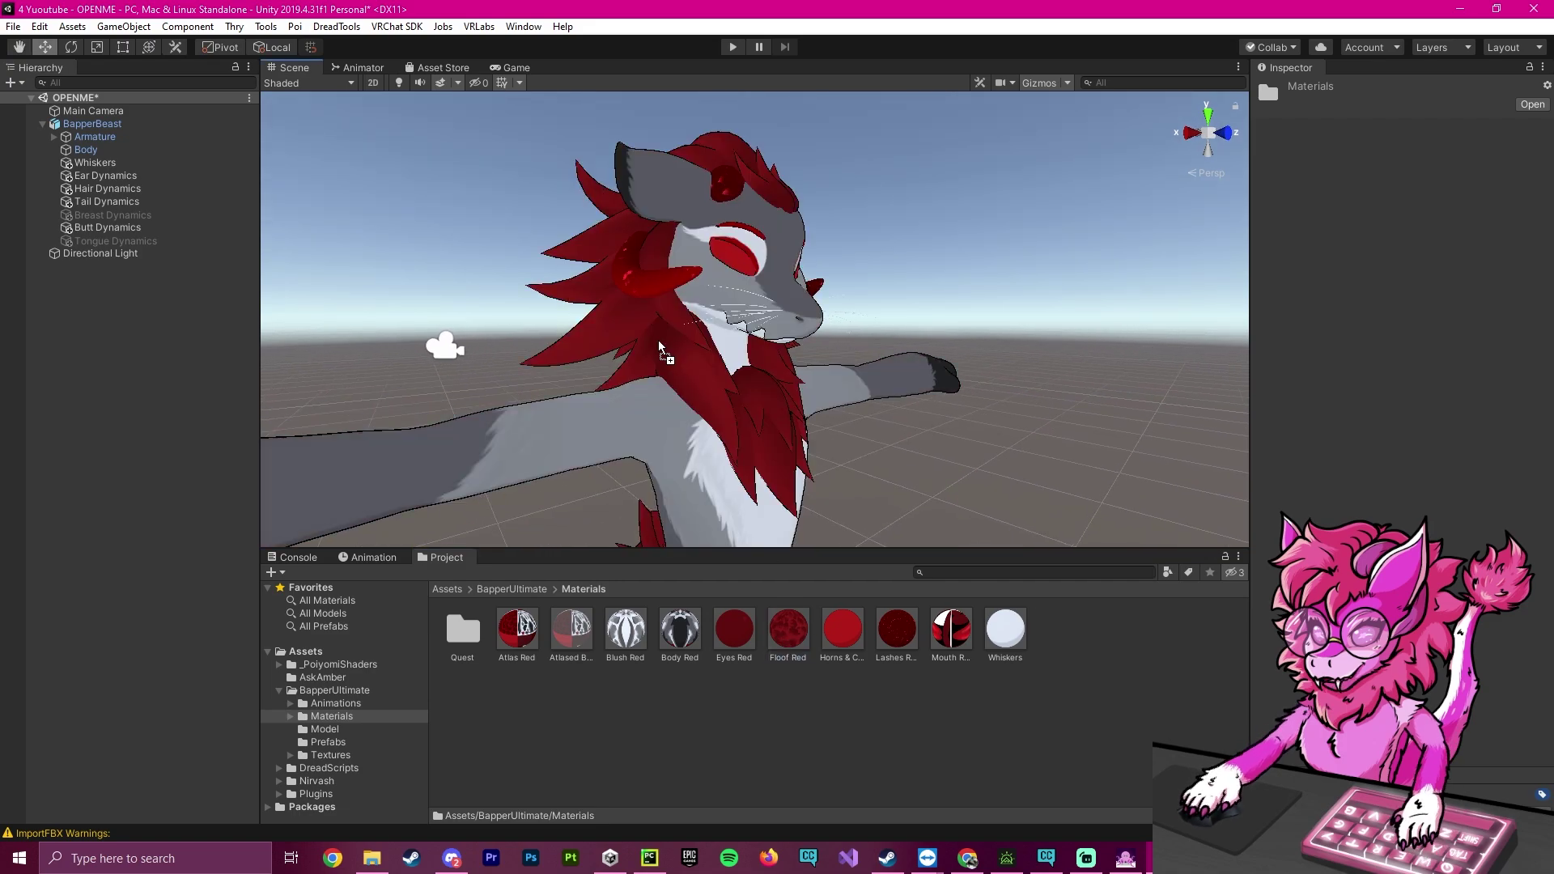
Assign the Horns & Claws Red material to the avatar's horns.
right_drag(949, 376, 842, 344)
scroll(841, 344, up, 5)
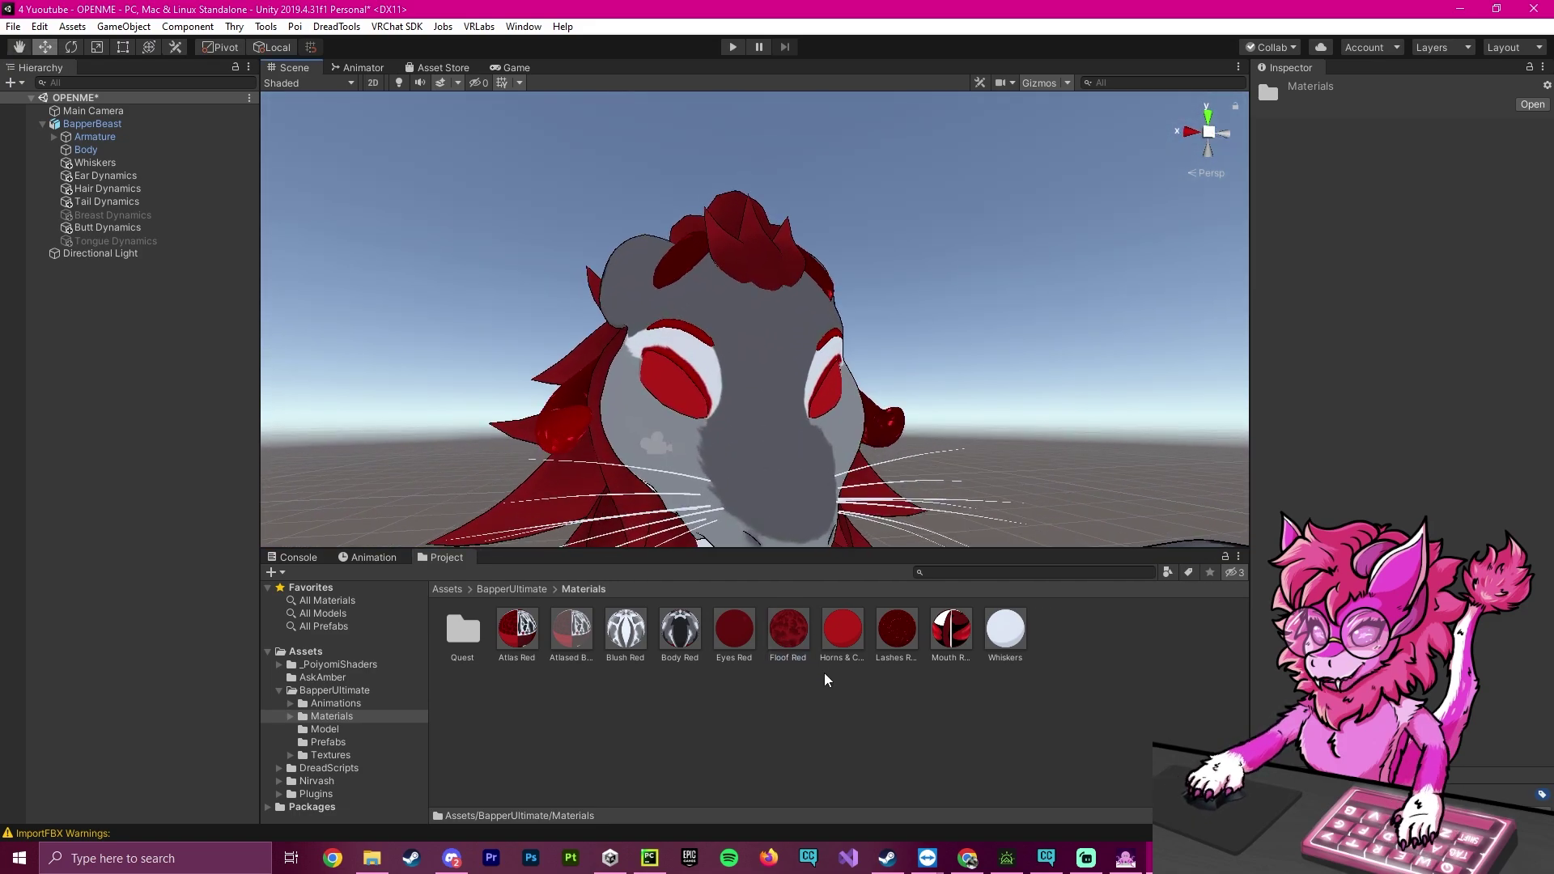
drag(843, 636, 581, 455)
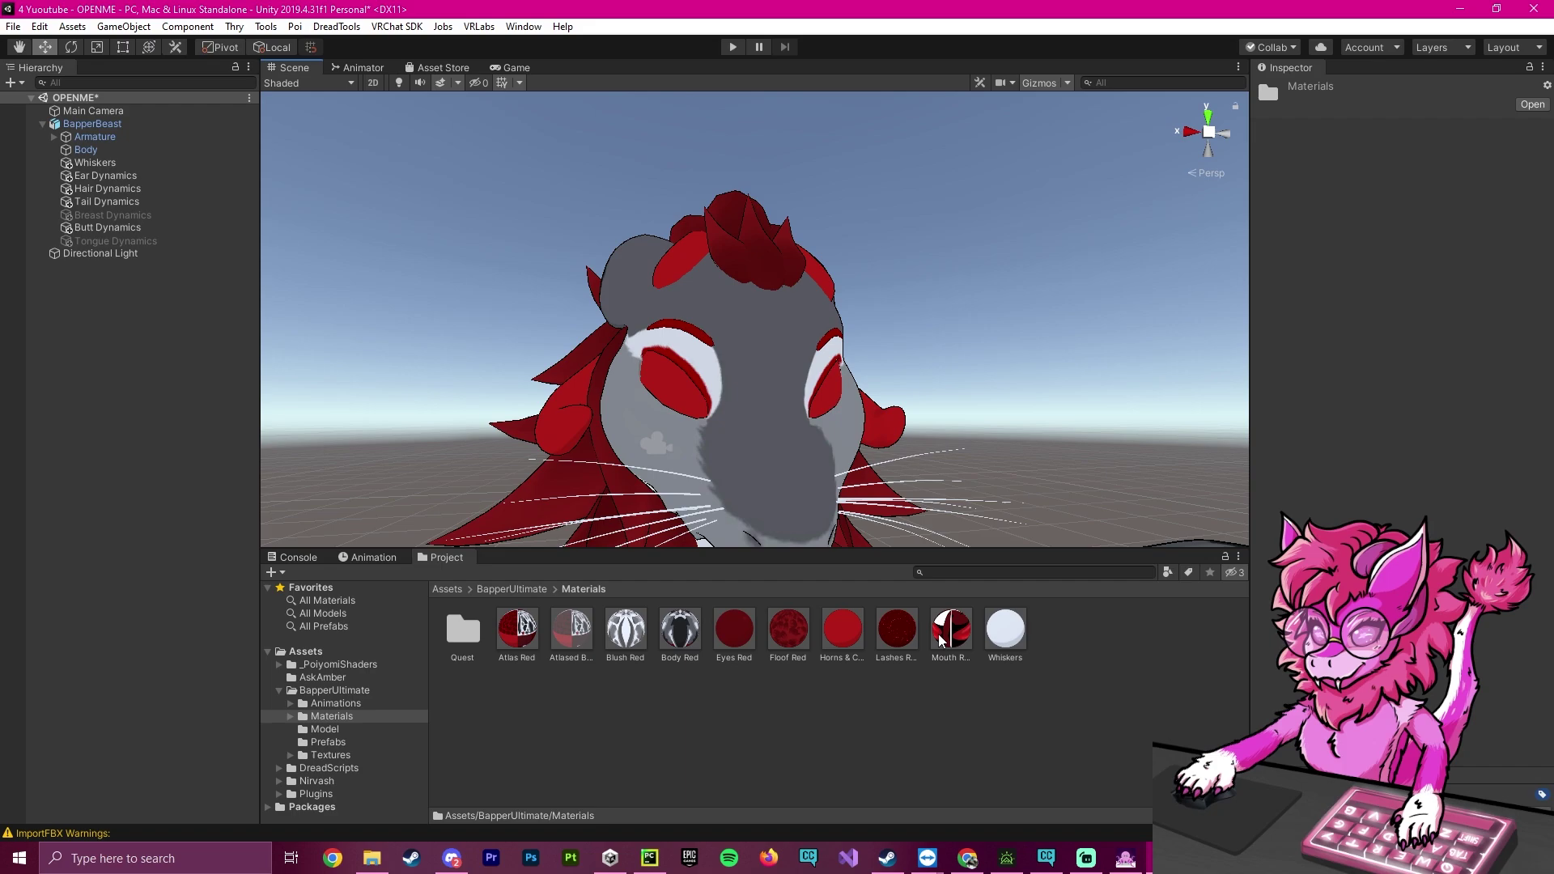
Assign the Eyes Red material to the avatar's eyes and look over the whole body.
drag(746, 640, 669, 393)
scroll(679, 388, down, 5)
right_drag(729, 372, 845, 461)
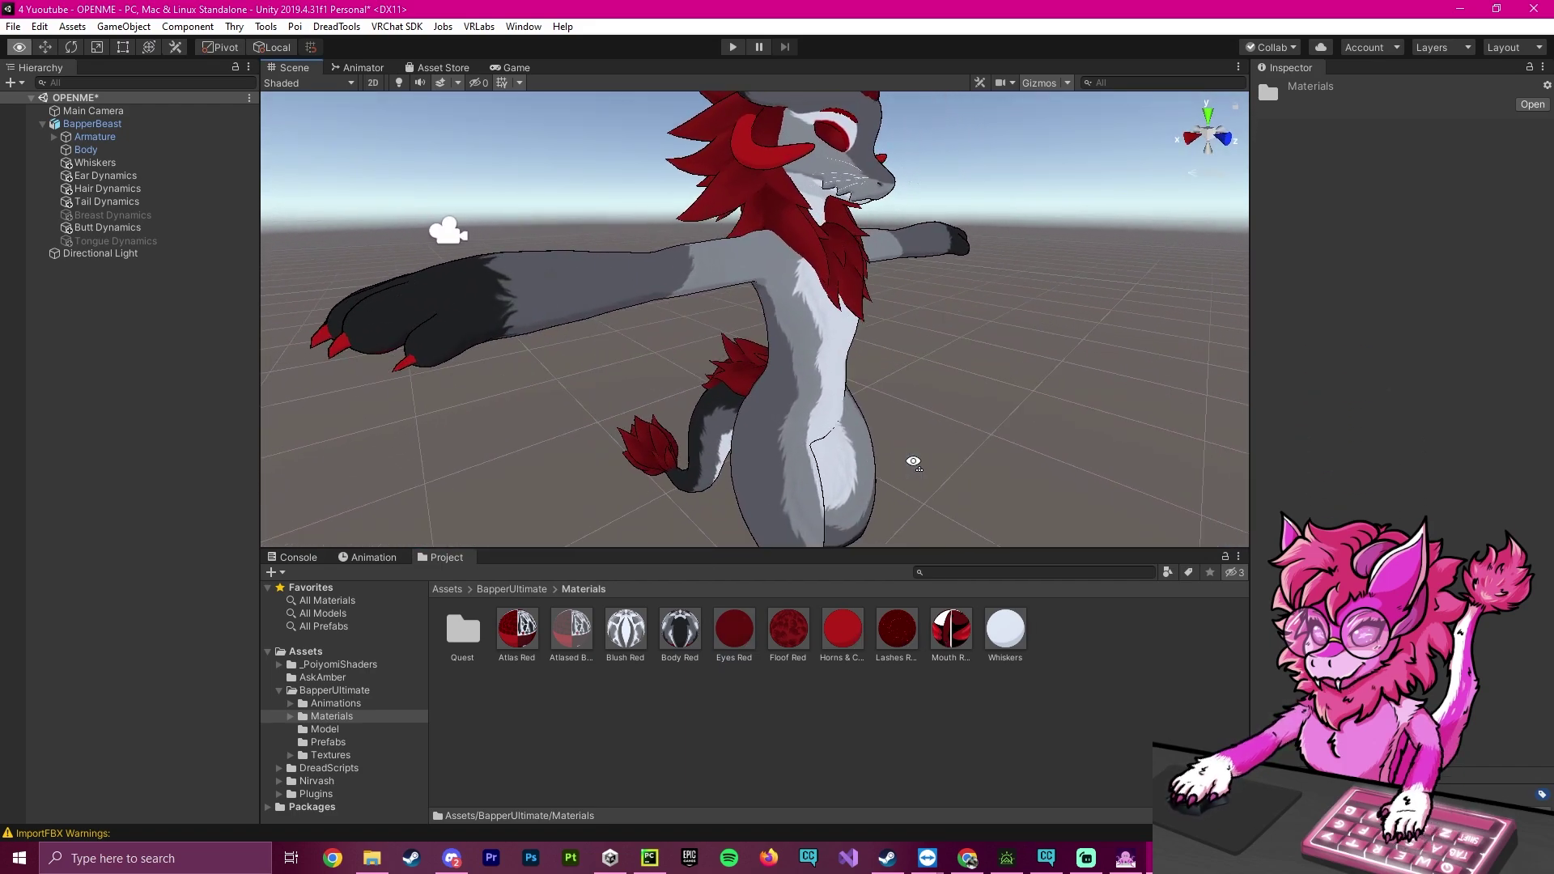